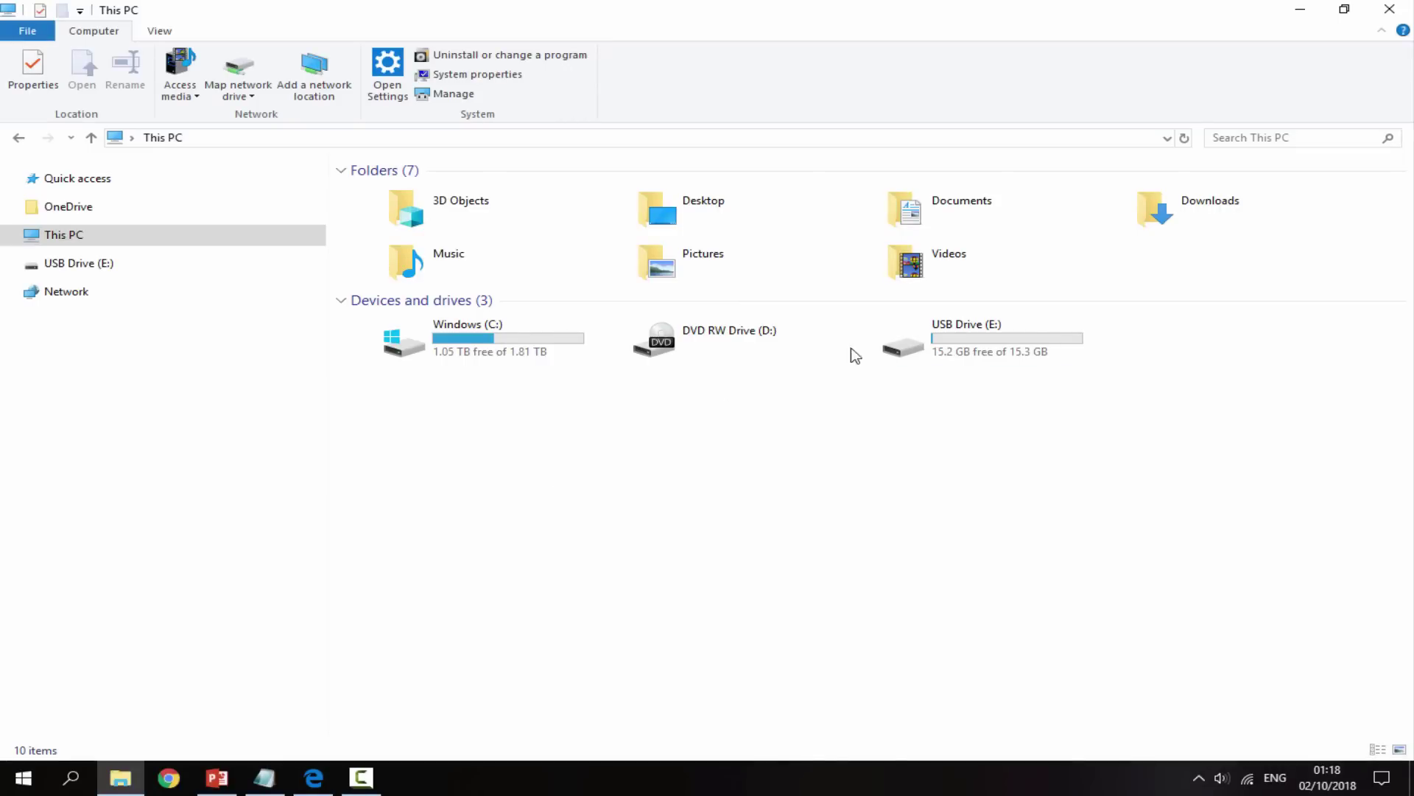
Go from USB Drive (E:) into the R4iMenu > skin folder.
{"action": "double_click", "coordinate": [962, 335]}
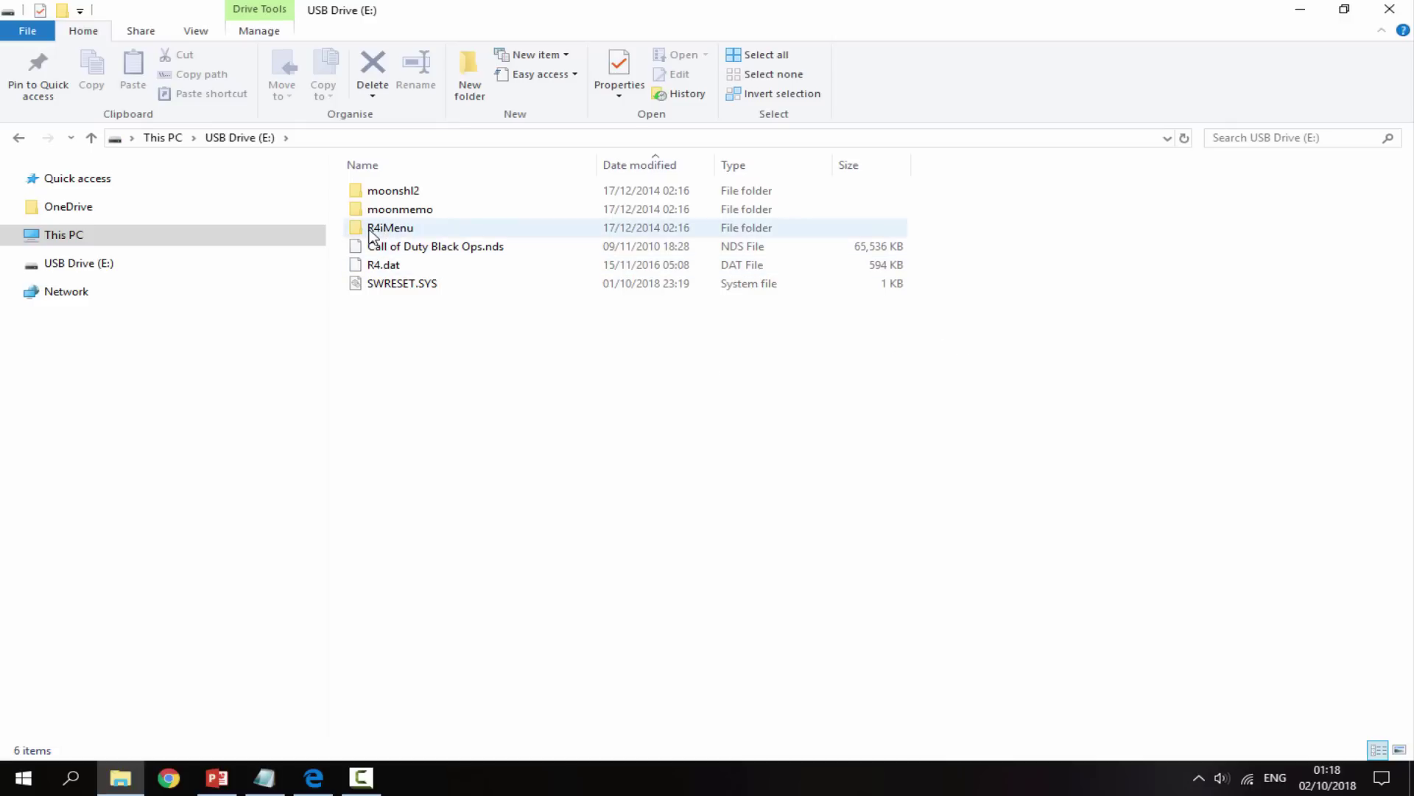
{"action": "double_click", "coordinate": [413, 229]}
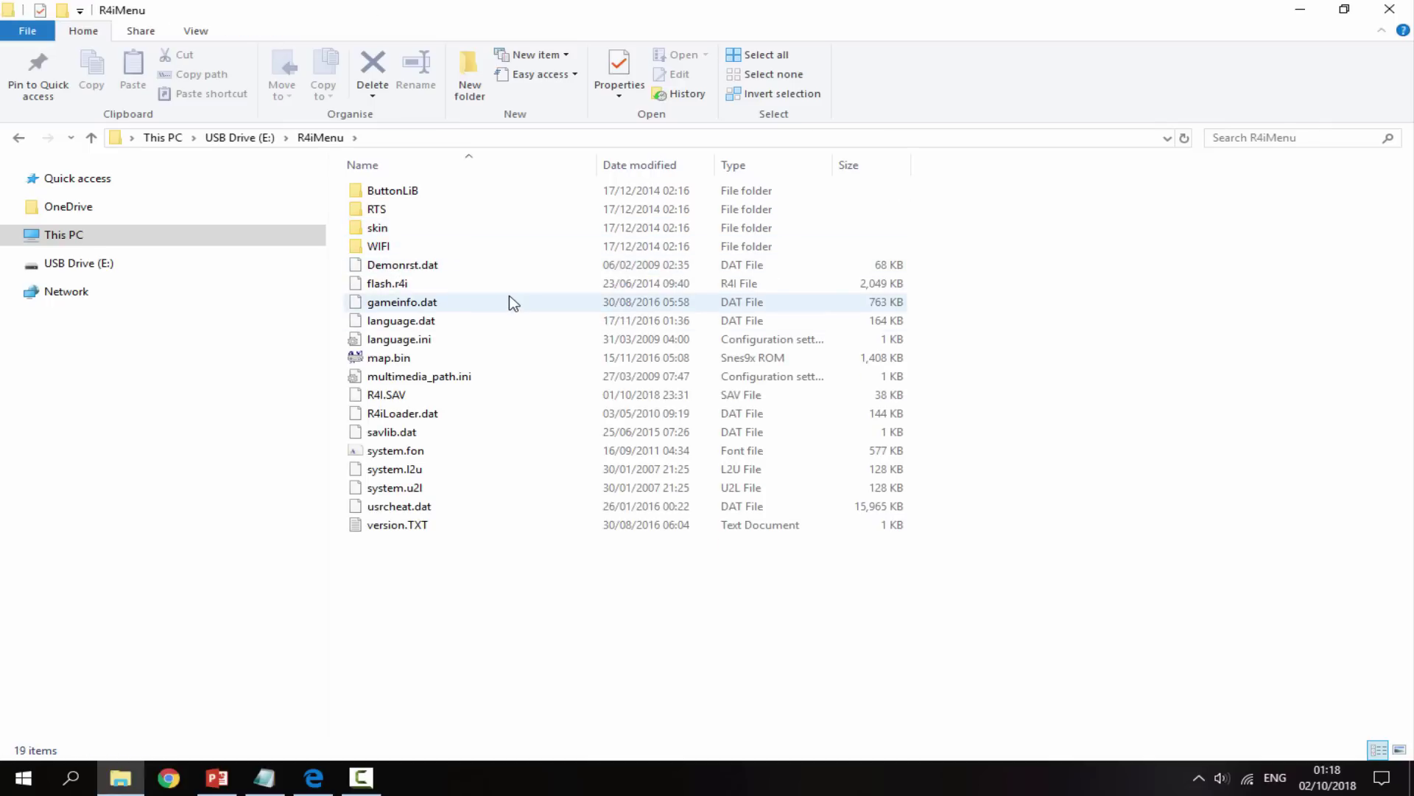
{"action": "double_click", "coordinate": [379, 229]}
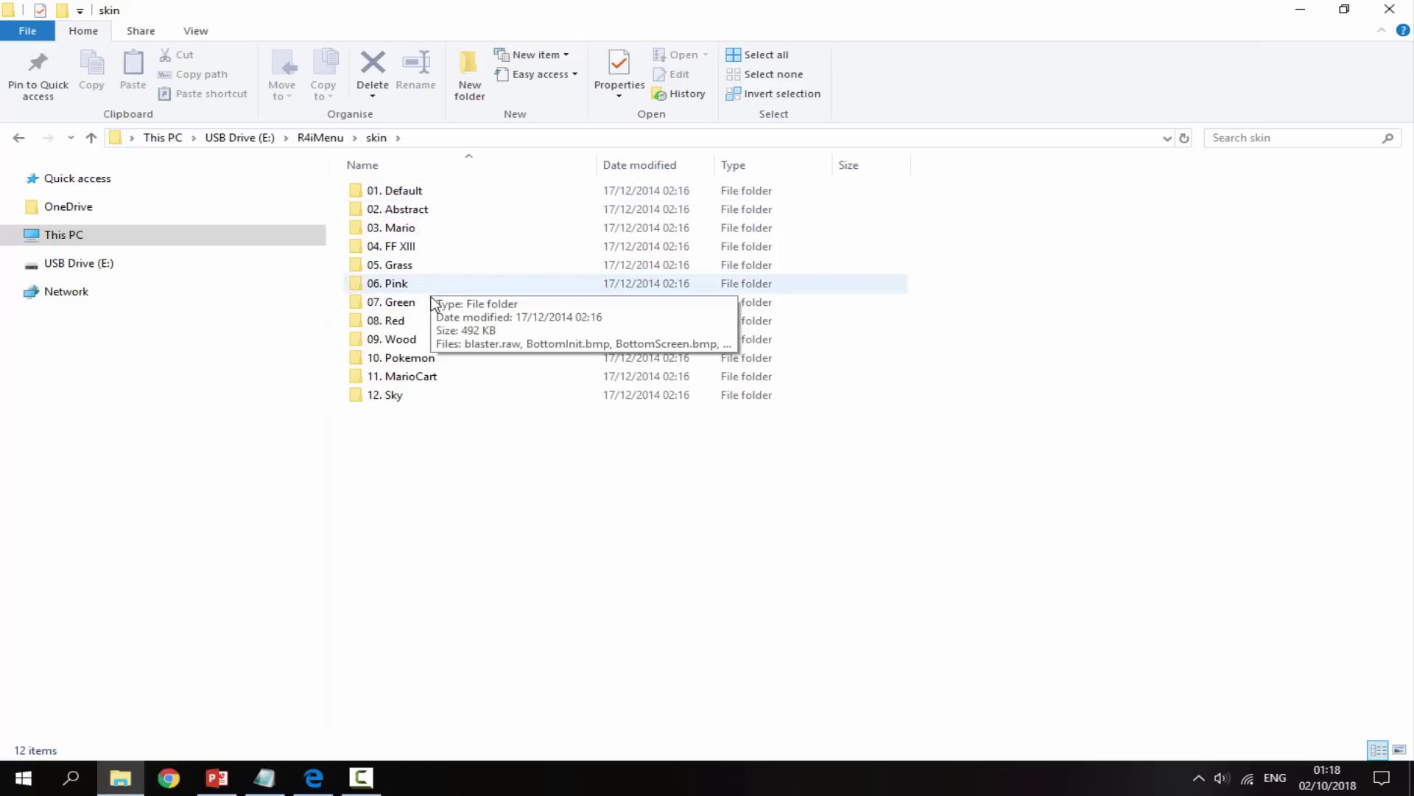
Peek into 10. Pokemon, return to skin, and open the 01. Default folder.
{"action": "double_click", "coordinate": [442, 361]}
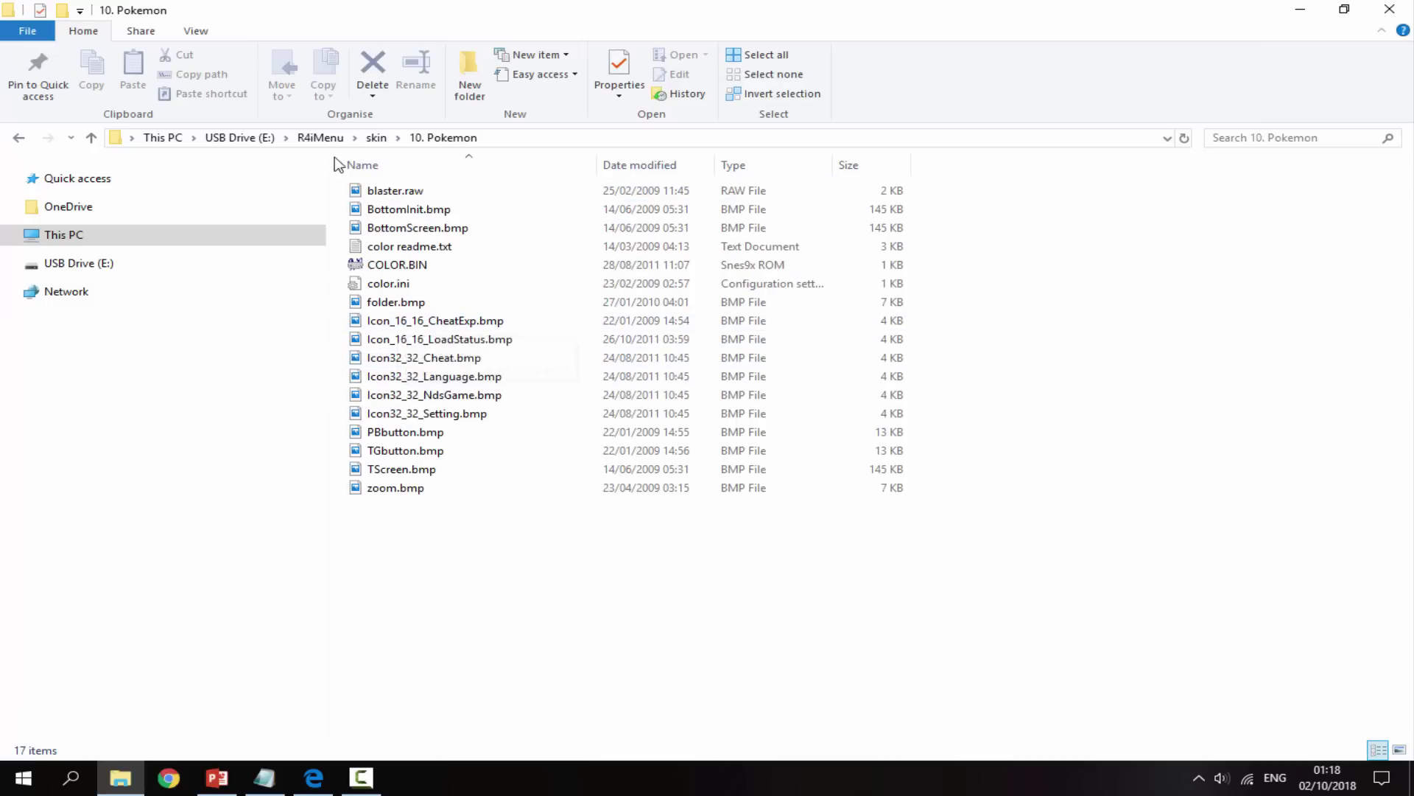
{"action": "left_click", "coordinate": [377, 139]}
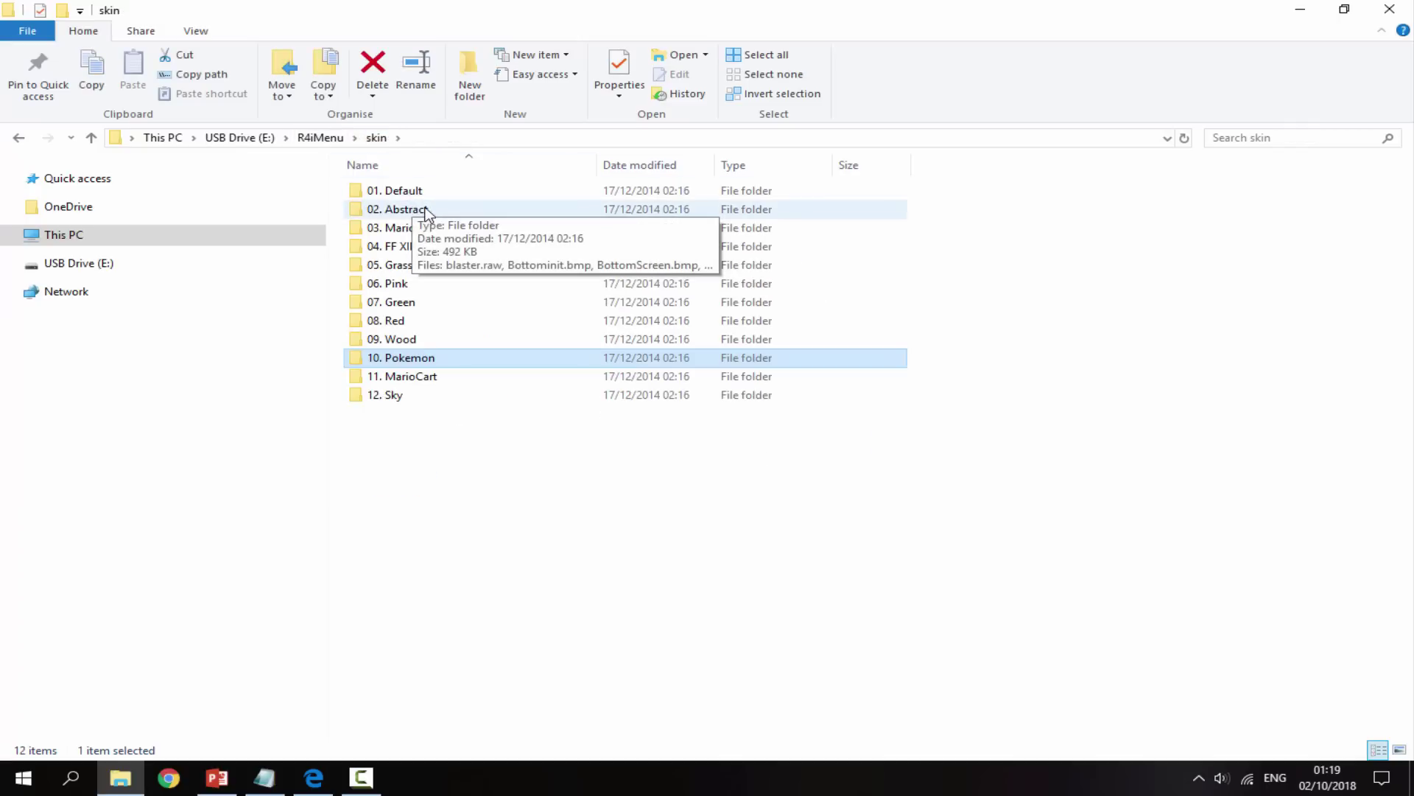
{"action": "left_click", "coordinate": [403, 193]}
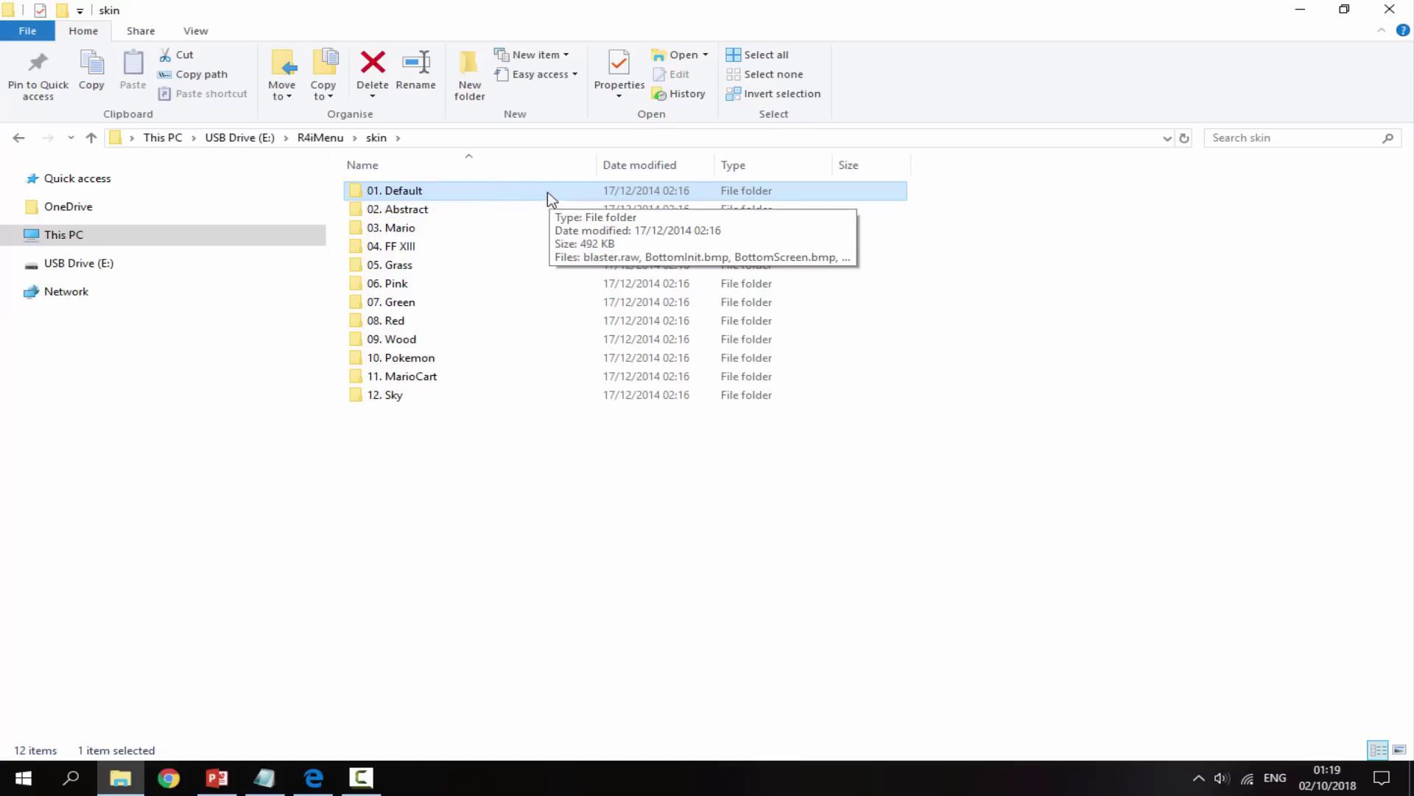
{"action": "right_click", "coordinate": [501, 192]}
{"action": "left_click", "coordinate": [382, 433]}
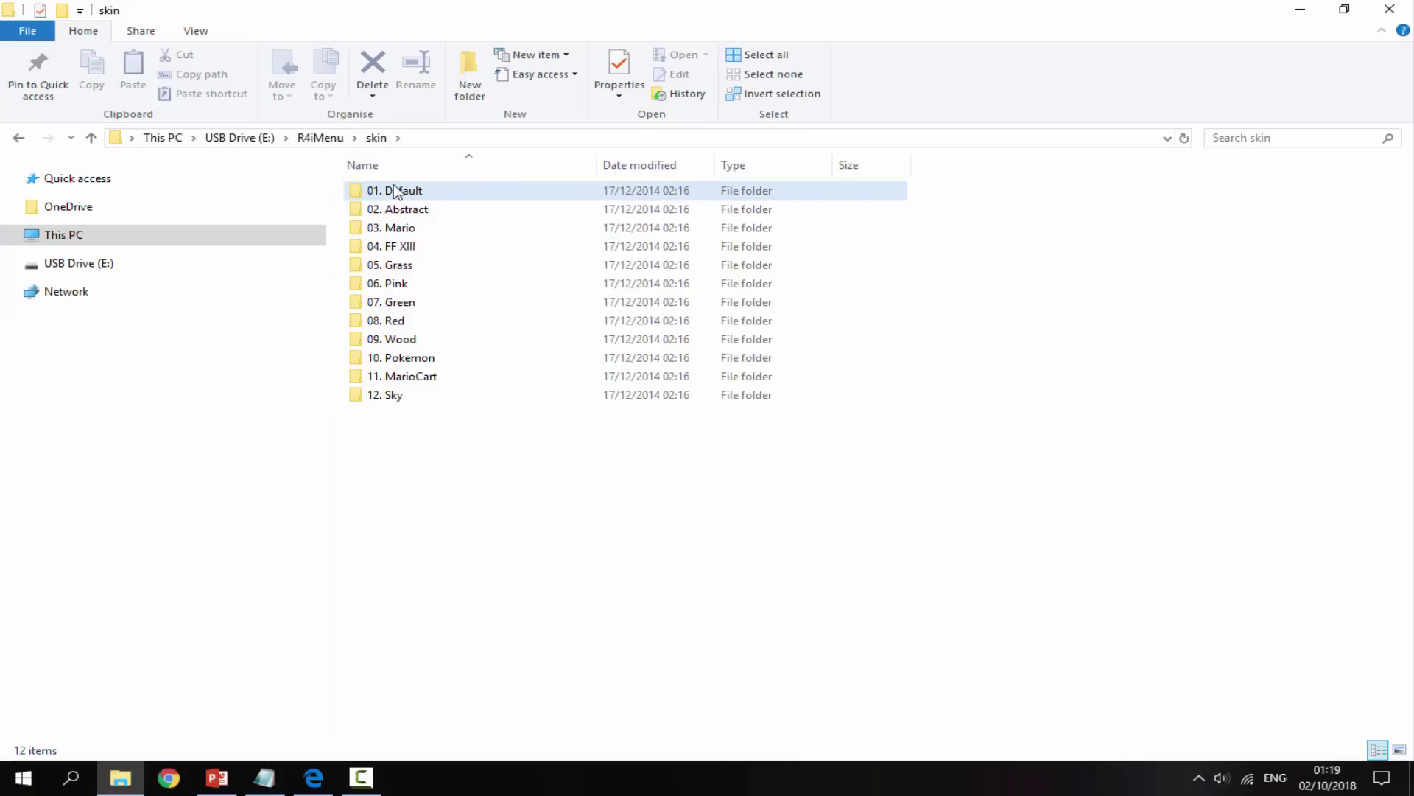
{"action": "mouse_move", "coordinate": [391, 190]}
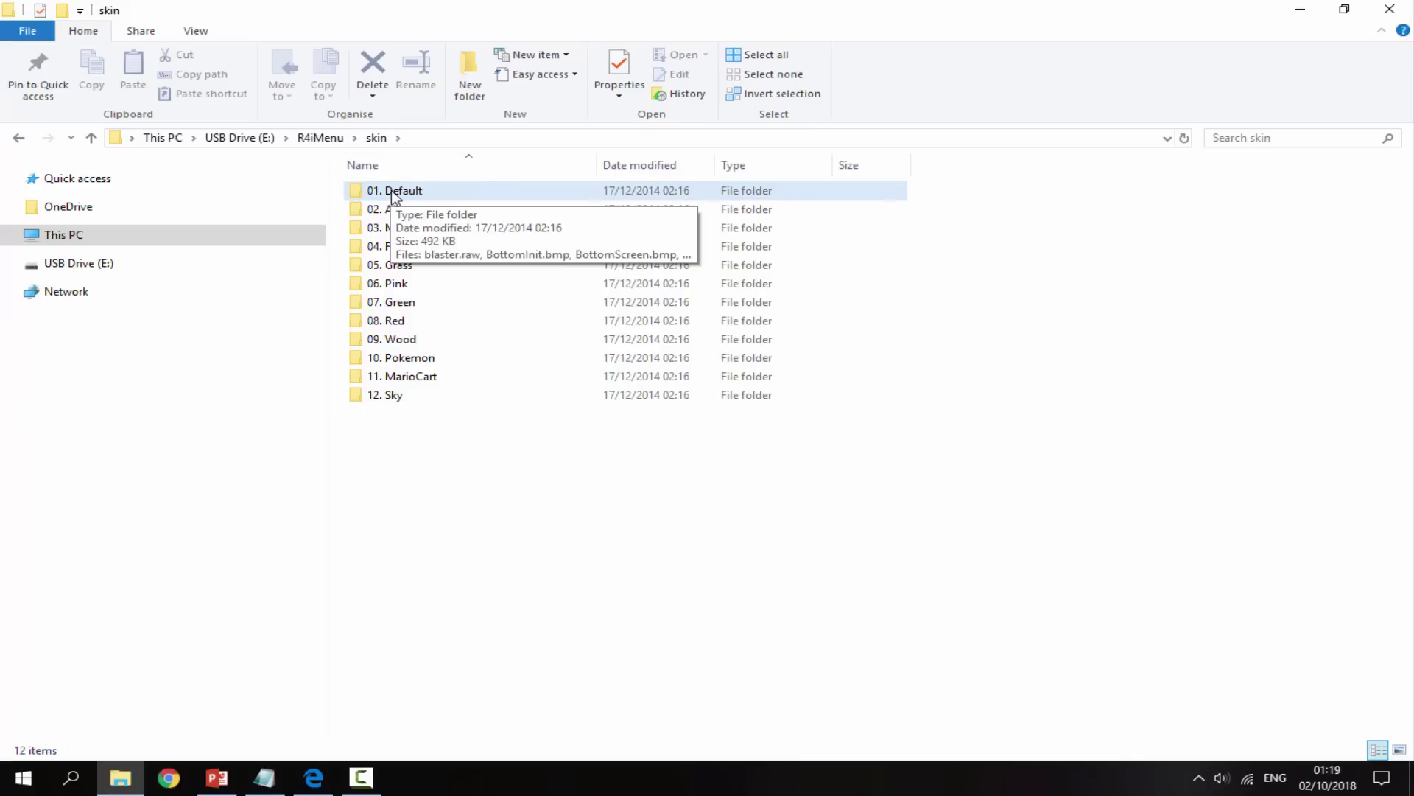
{"action": "double_click", "coordinate": [434, 197]}
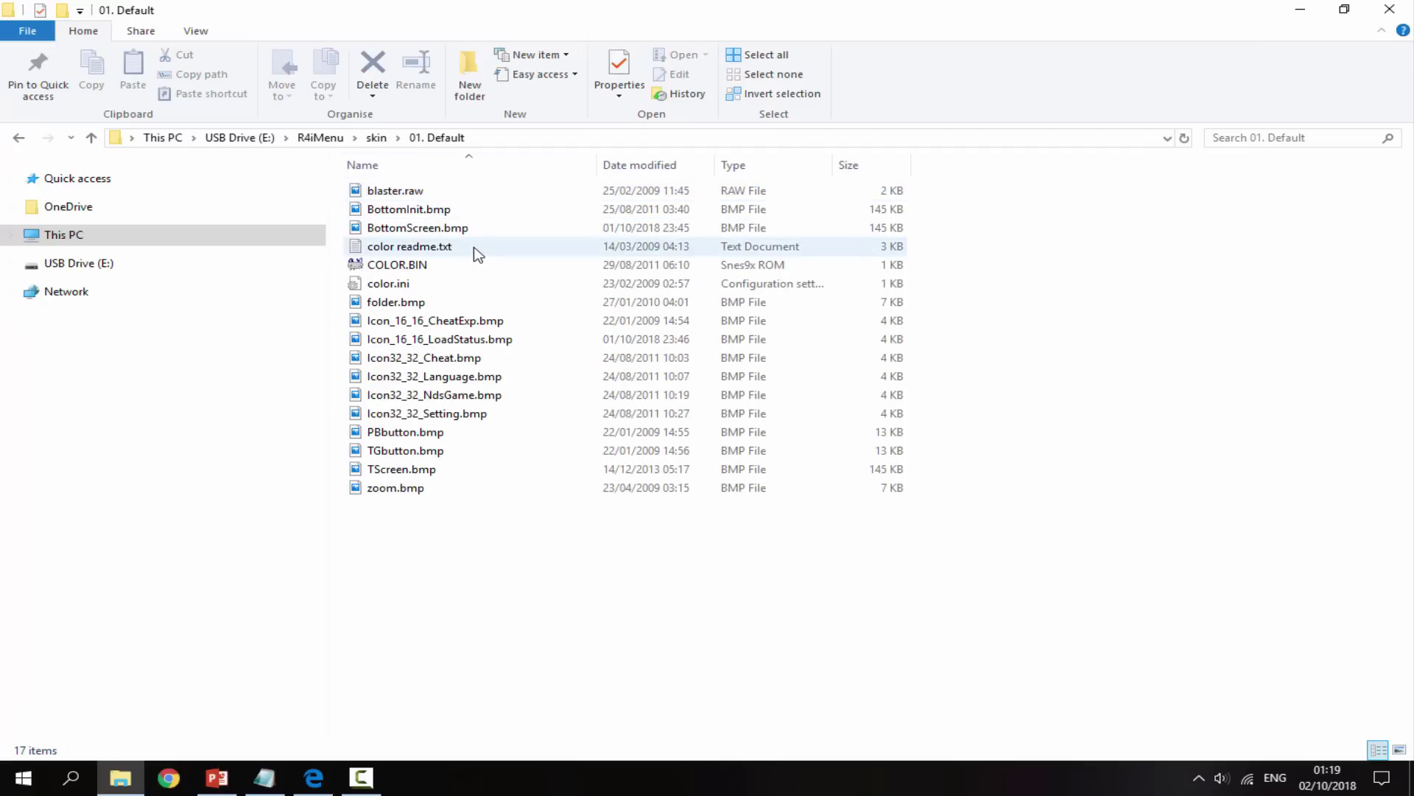
Preview BottomInit.bmp in Photos and page through every Default skin image up to zoom.bmp.
{"action": "double_click", "coordinate": [431, 209]}
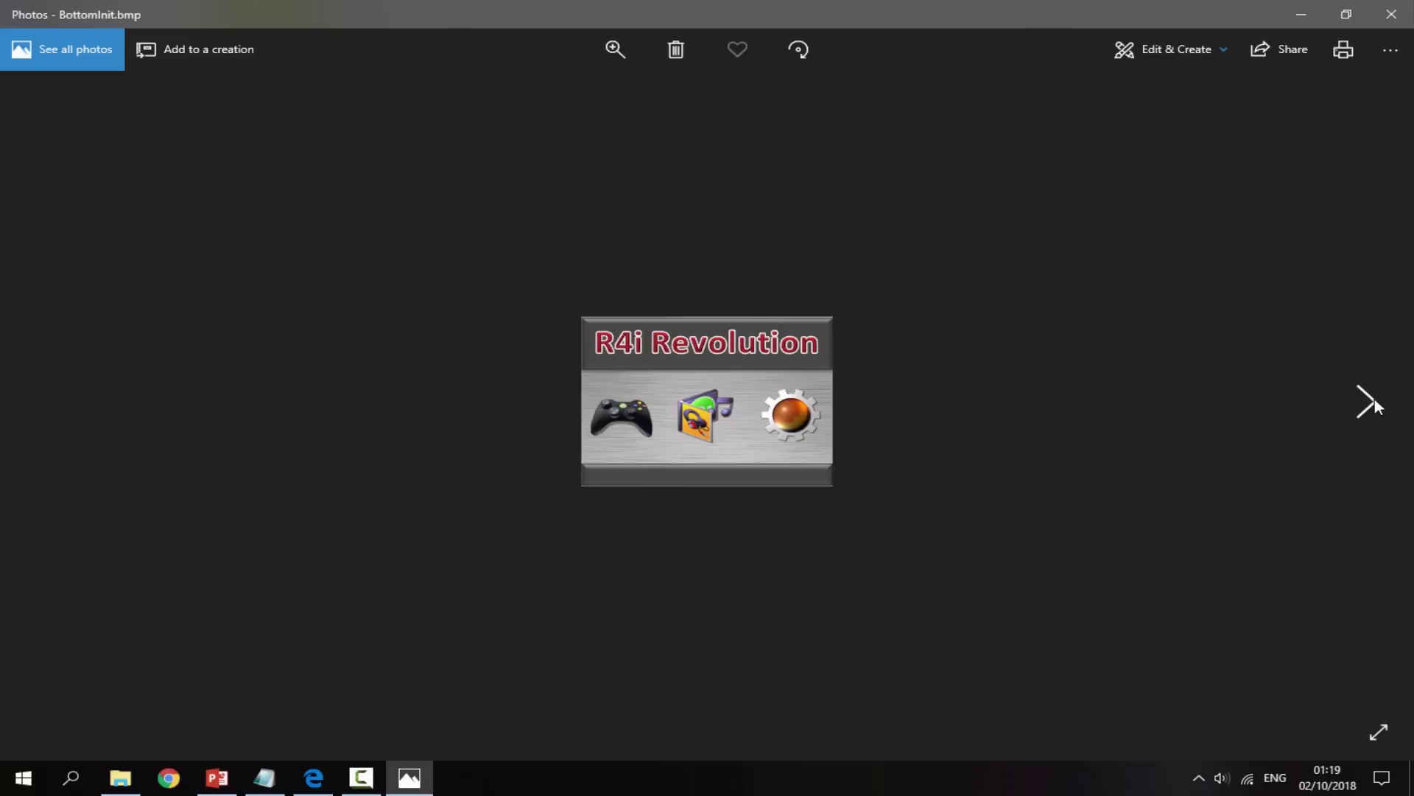
{"action": "left_click", "coordinate": [1369, 402]}
{"action": "left_click", "coordinate": [1374, 400]}
{"action": "left_click", "coordinate": [1374, 400]}
{"action": "left_click", "coordinate": [1374, 400]}
{"action": "left_click", "coordinate": [1371, 403]}
{"action": "left_click", "coordinate": [1368, 400]}
{"action": "left_click", "coordinate": [1368, 401]}
{"action": "left_click", "coordinate": [1369, 400]}
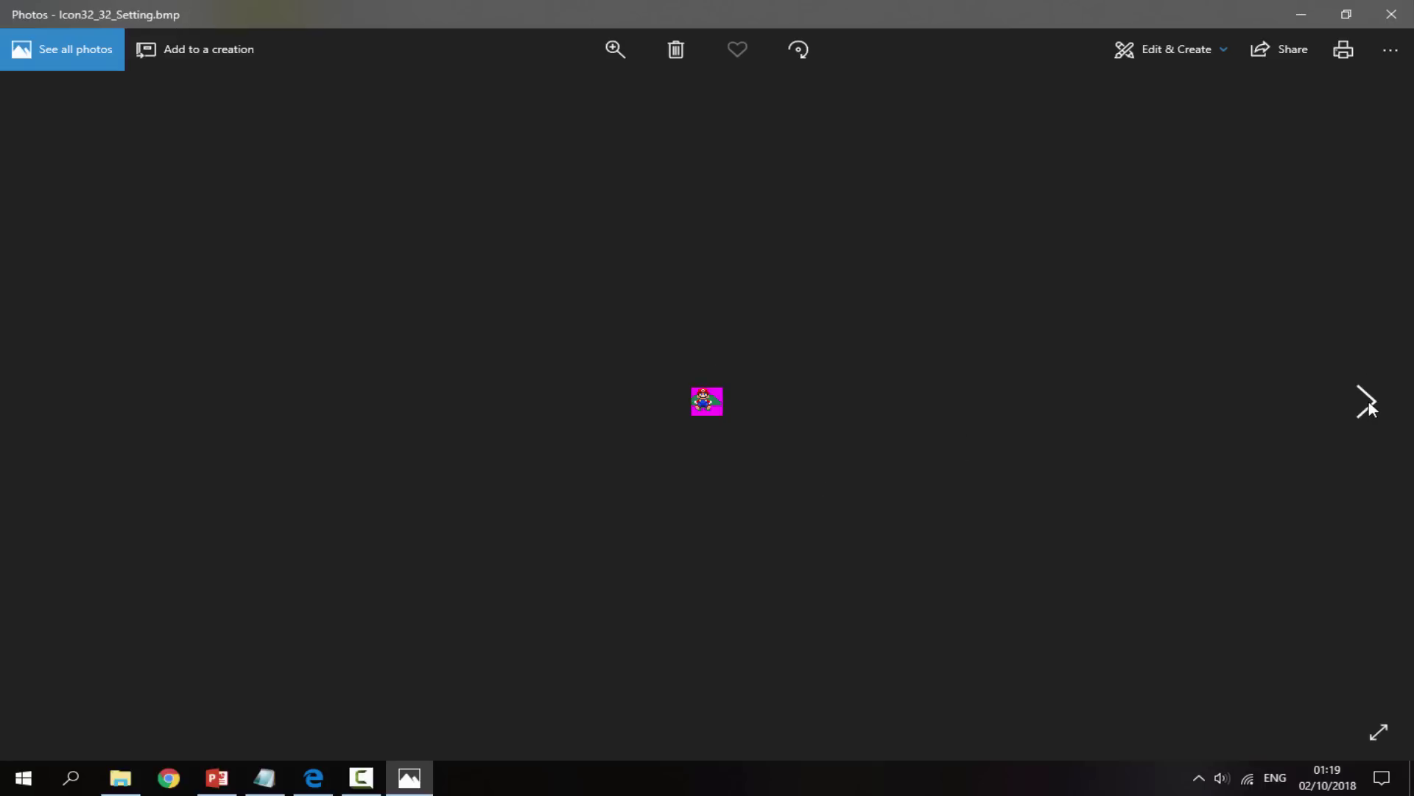
{"action": "left_click", "coordinate": [1369, 401]}
{"action": "left_click", "coordinate": [1368, 400]}
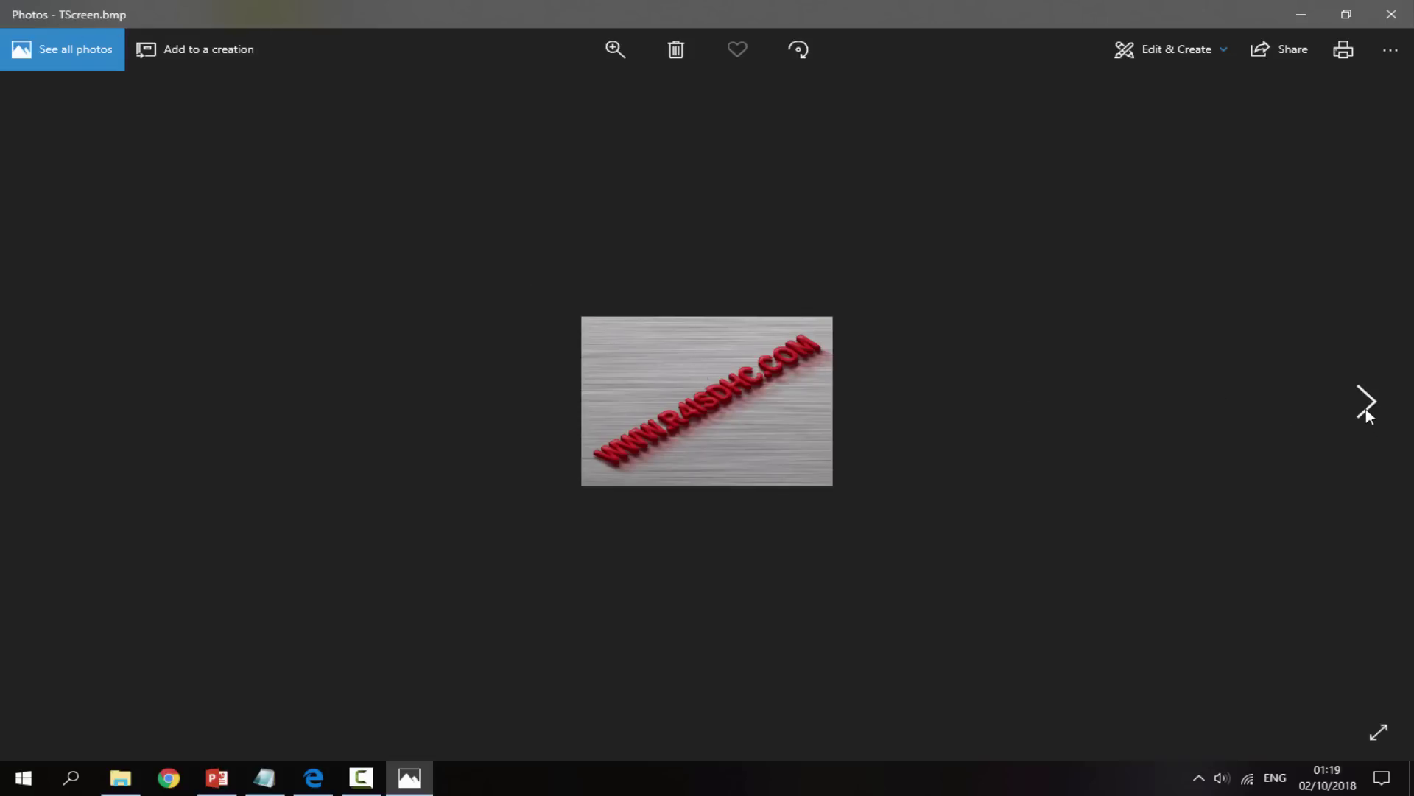
{"action": "left_click", "coordinate": [1367, 404]}
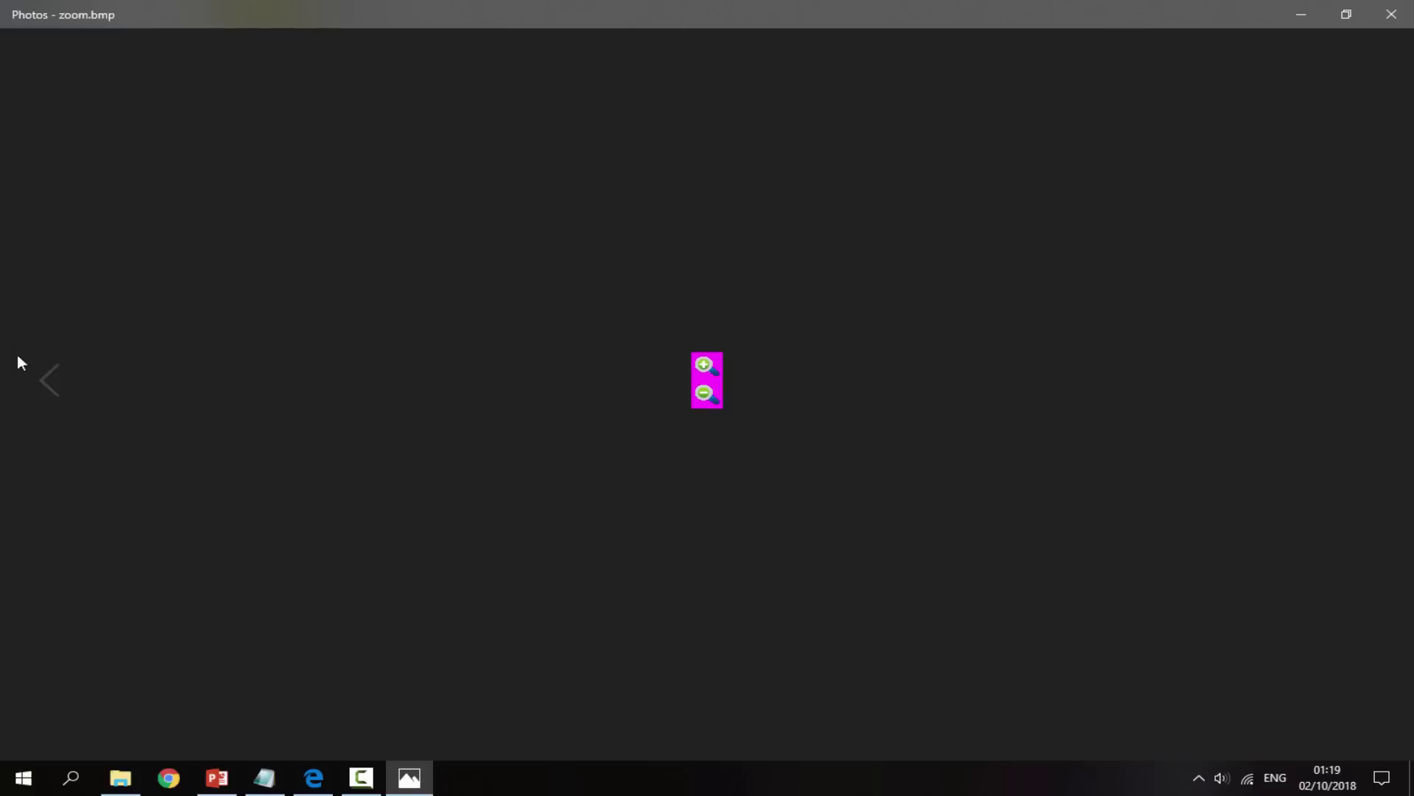
{"action": "left_click", "coordinate": [1391, 14]}
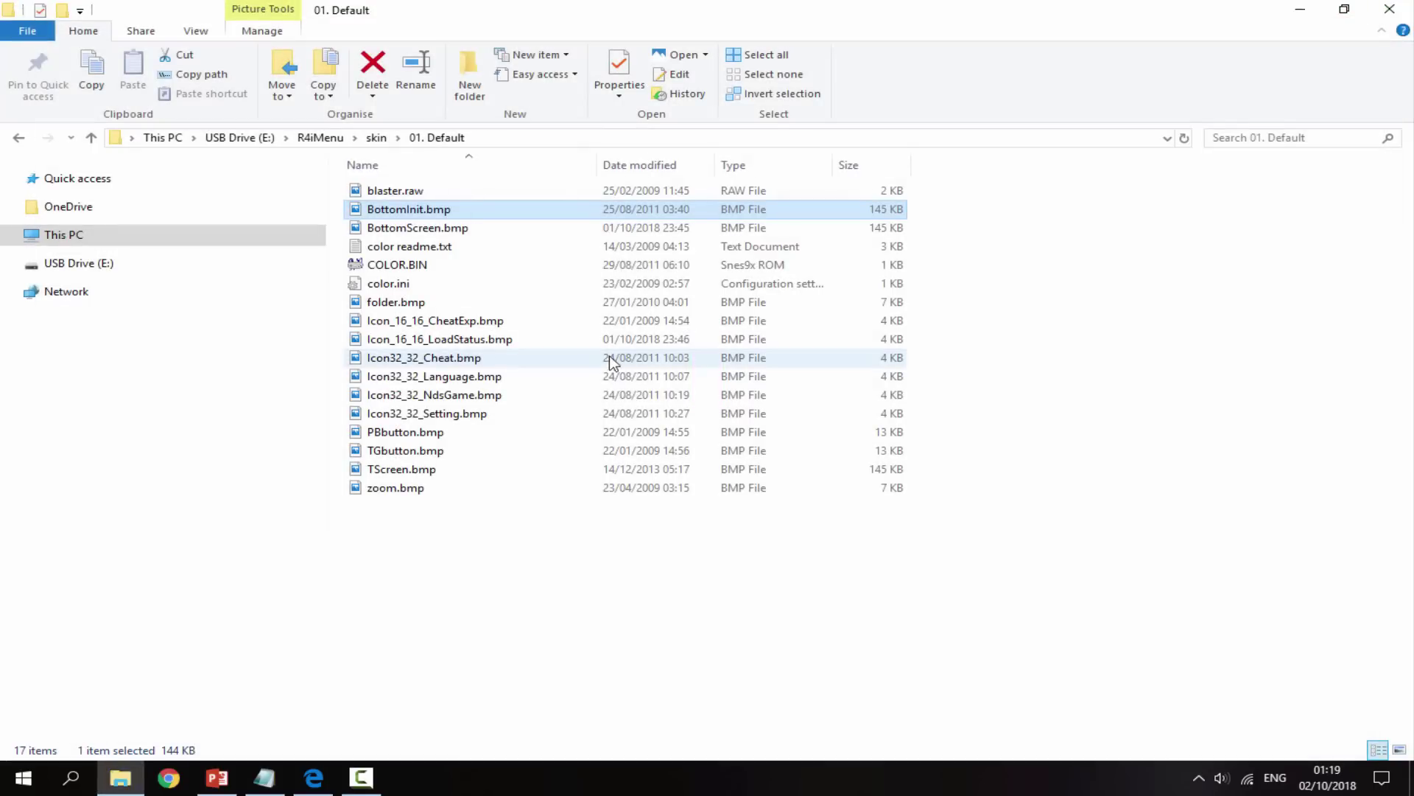
View BottomInit.bmp once more, then bring the PowerPoint skin mockup forward.
{"action": "double_click", "coordinate": [444, 211]}
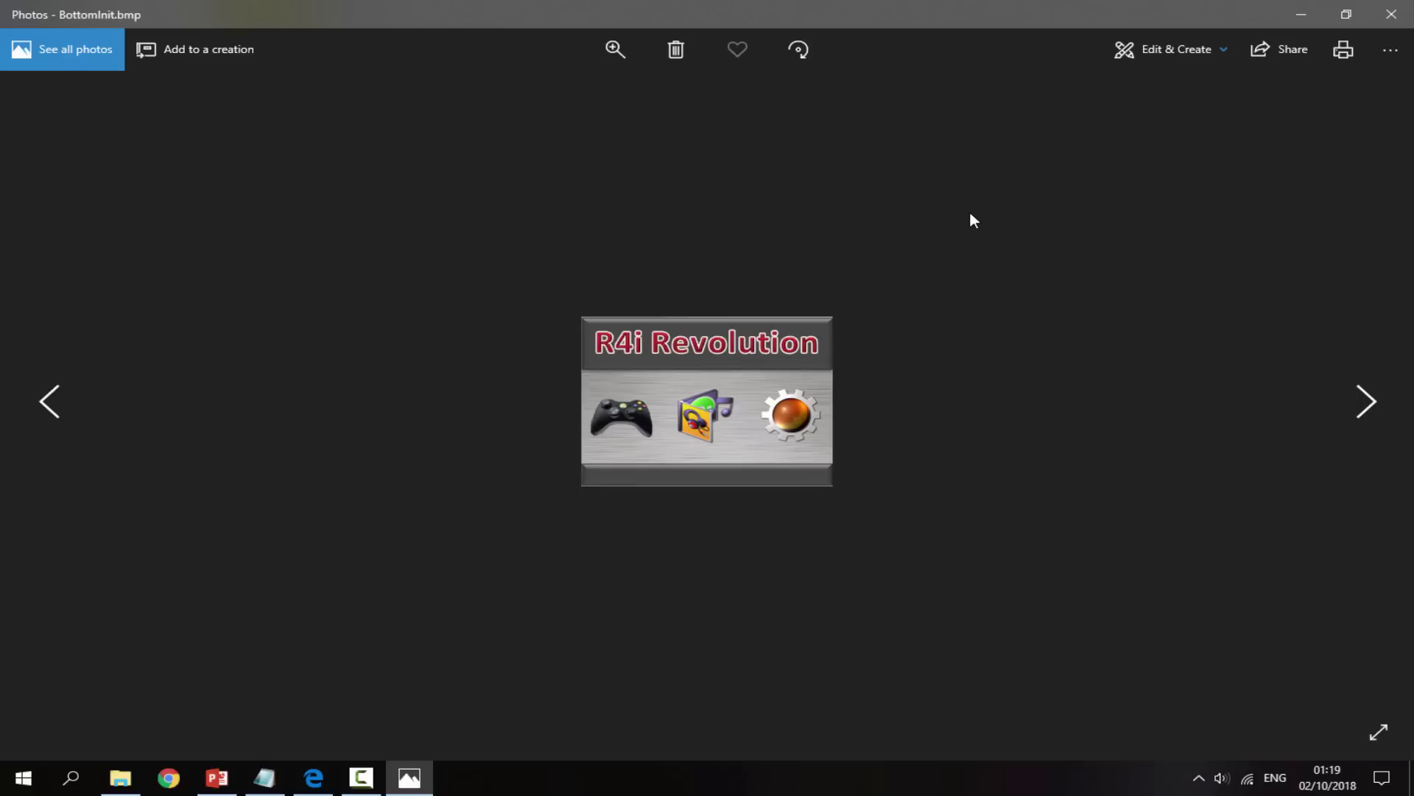
{"action": "left_click", "coordinate": [1392, 14]}
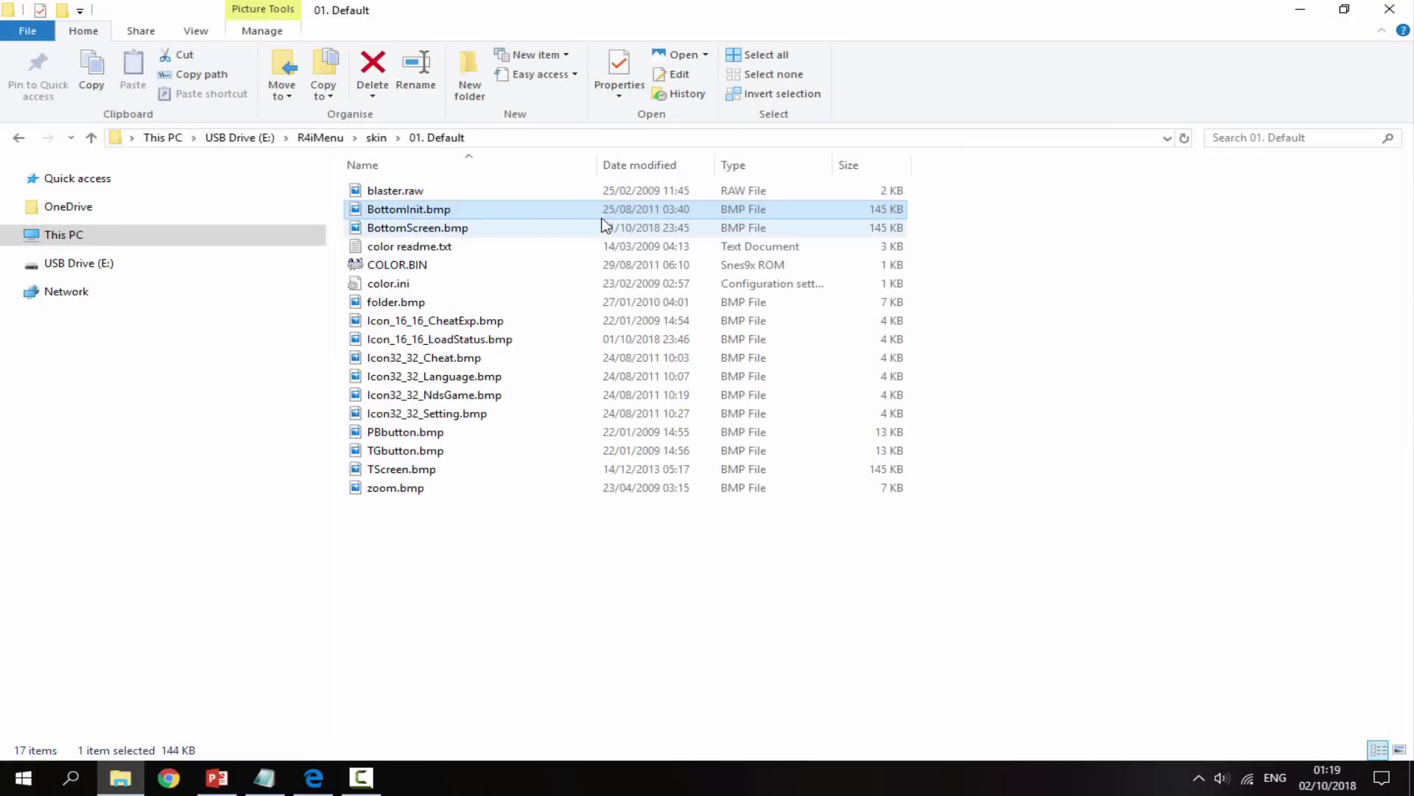
{"action": "left_click", "coordinate": [218, 777]}
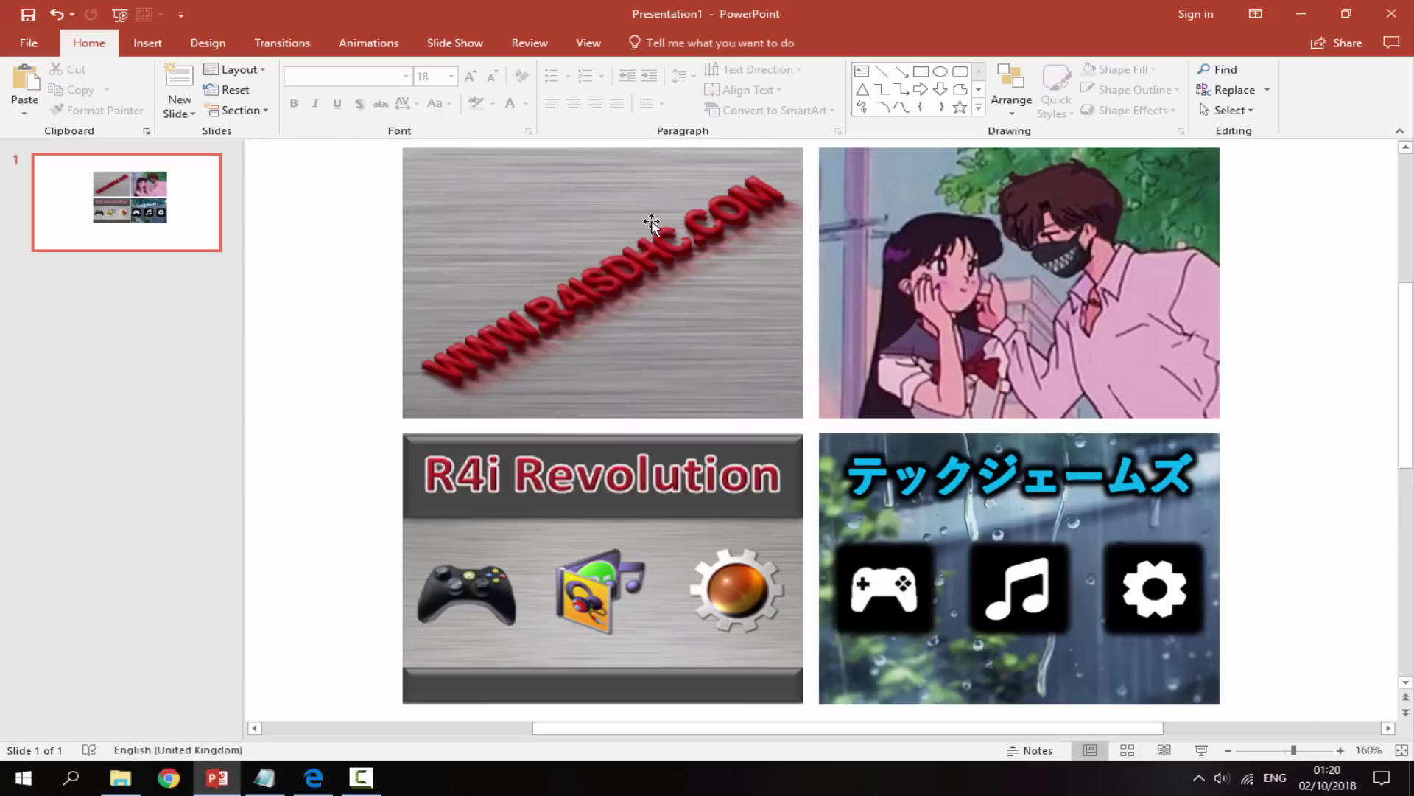
Inspect each of the four skin pictures on the slide, then deselect them.
{"action": "left_click", "coordinate": [578, 221]}
{"action": "left_click", "coordinate": [901, 214]}
{"action": "left_click_drag", "start_coordinate": [901, 212], "coordinate": [903, 213]}
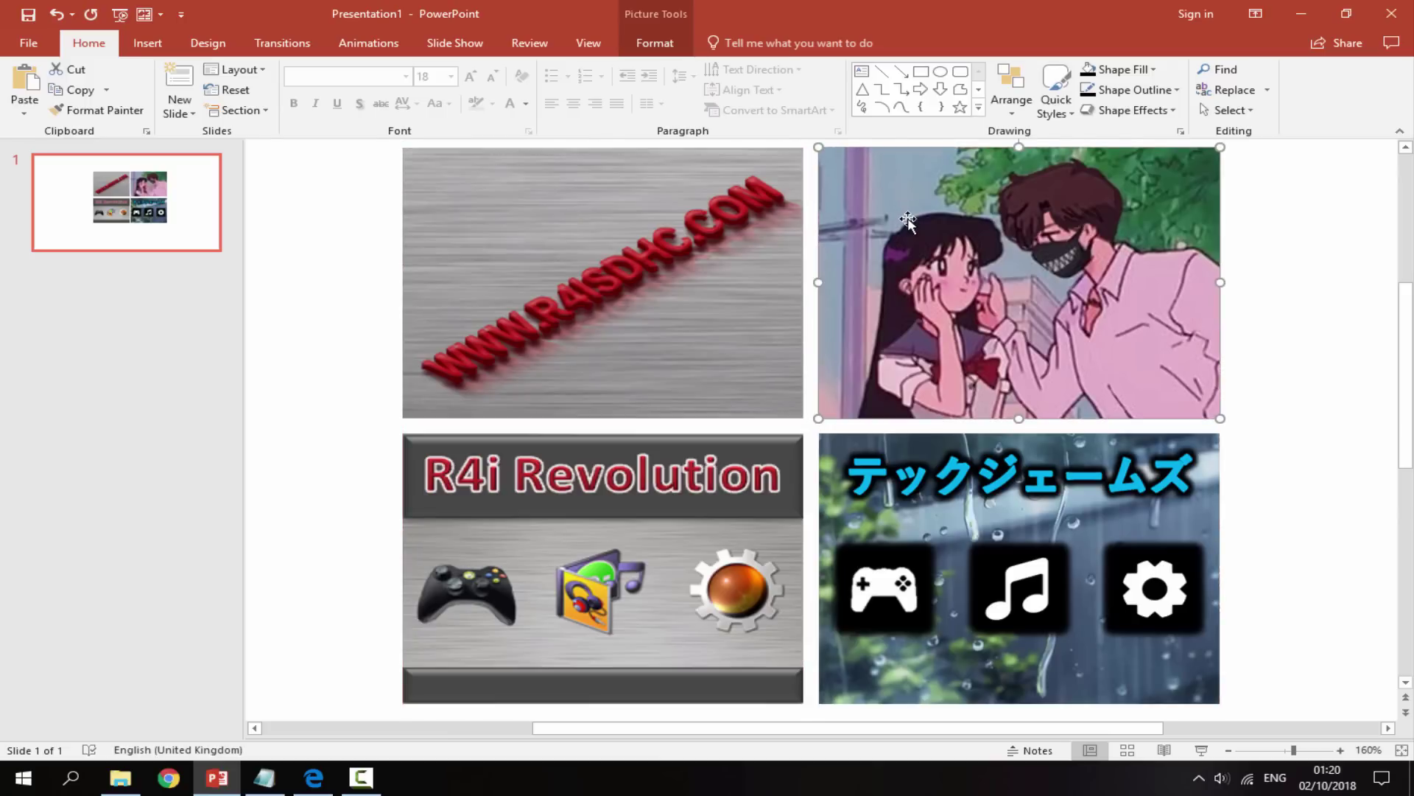
{"action": "left_click", "coordinate": [584, 502]}
{"action": "left_click", "coordinate": [880, 477]}
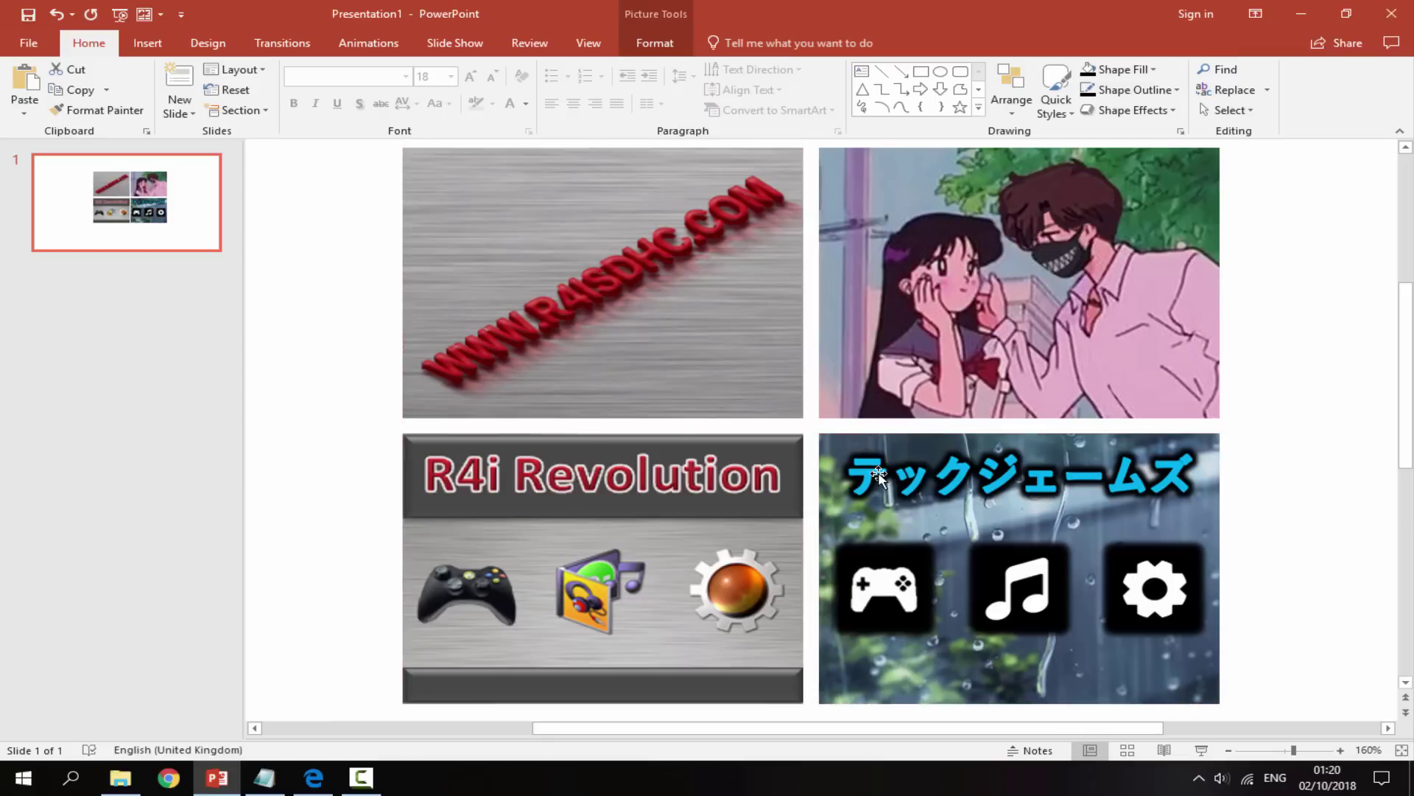
{"action": "left_click", "coordinate": [1380, 439]}
Choose the Rectangle shape from the Shapes gallery.
{"action": "scroll", "coordinate": [1380, 440], "scroll_direction": "down", "scroll_amount": 1}
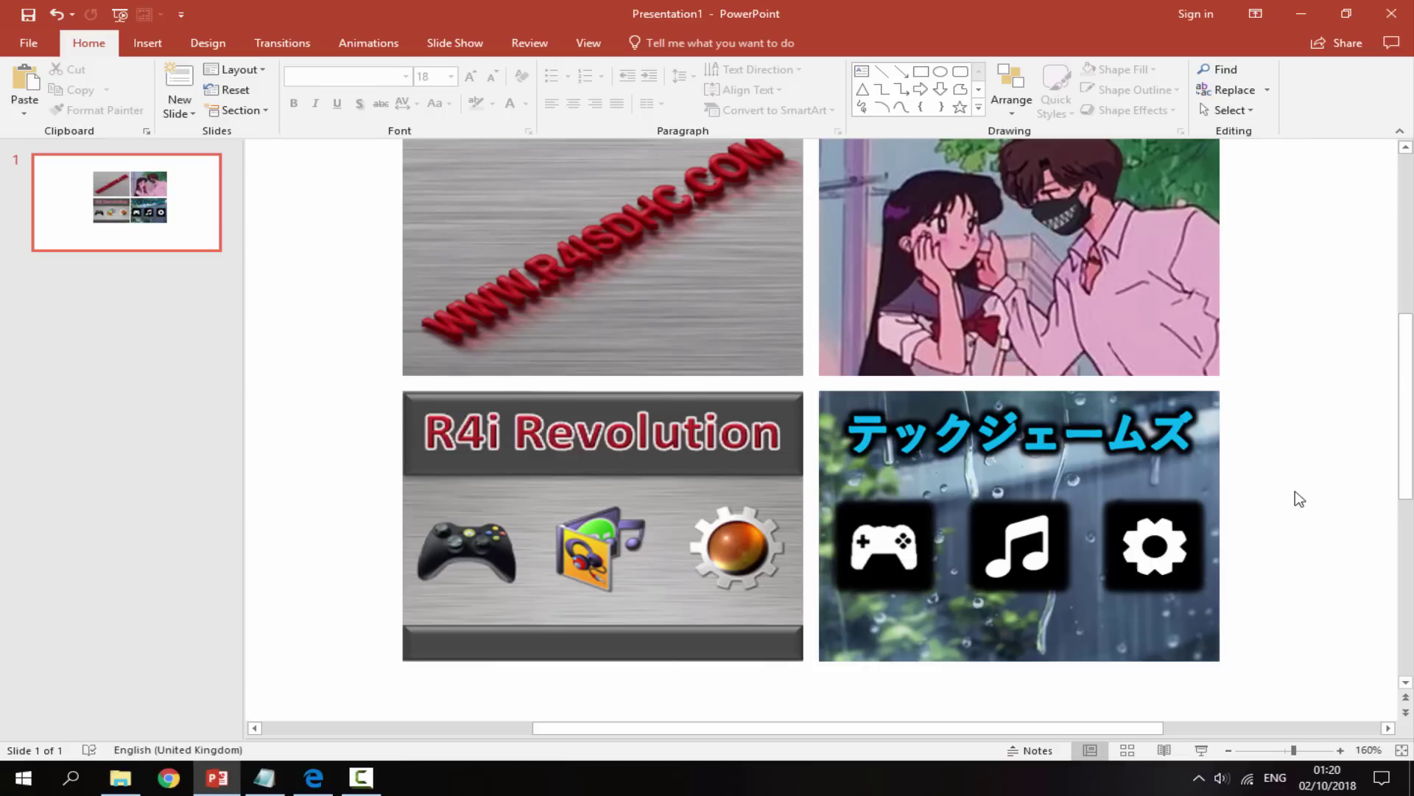
{"action": "scroll", "coordinate": [1307, 488], "scroll_direction": "up", "scroll_amount": 1}
{"action": "scroll", "coordinate": [1320, 492], "scroll_direction": "up", "scroll_amount": 1}
{"action": "scroll", "coordinate": [1319, 493], "scroll_direction": "down", "scroll_amount": 1}
{"action": "scroll", "coordinate": [1316, 495], "scroll_direction": "up", "scroll_amount": 1}
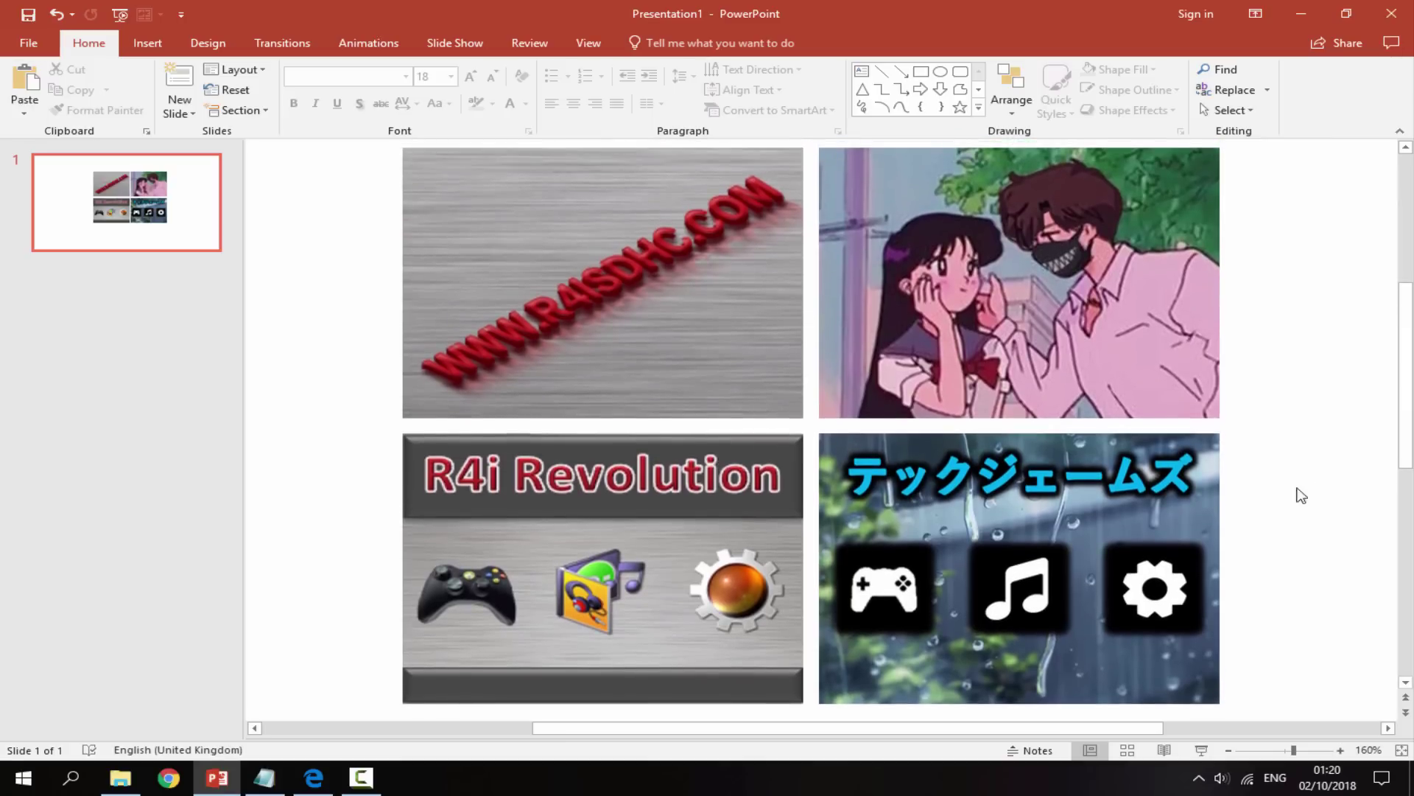
{"action": "left_click", "coordinate": [921, 71]}
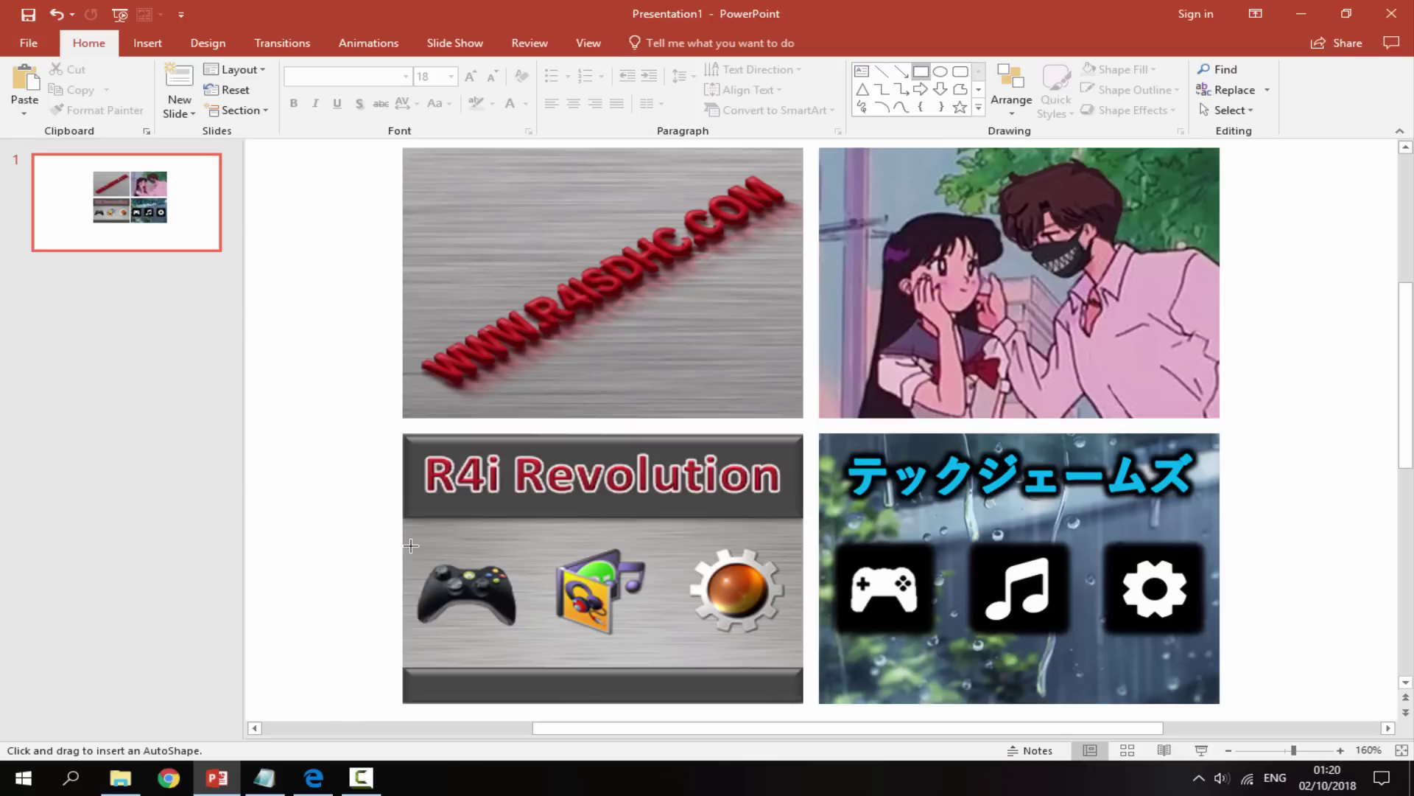
Draw a rectangle fitted over the controller icon and duplicate it over the music and gear icons.
{"action": "left_click_drag", "start_coordinate": [463, 618], "coordinate": [515, 638]}
{"action": "left_click_drag", "start_coordinate": [442, 582], "coordinate": [456, 584]}
{"action": "left_click_drag", "start_coordinate": [473, 637], "coordinate": [471, 635]}
{"action": "left_click_drag", "start_coordinate": [533, 593], "coordinate": [517, 597]}
{"action": "left_click_drag", "start_coordinate": [467, 540], "coordinate": [467, 546]}
{"action": "key", "text": "Escape"}
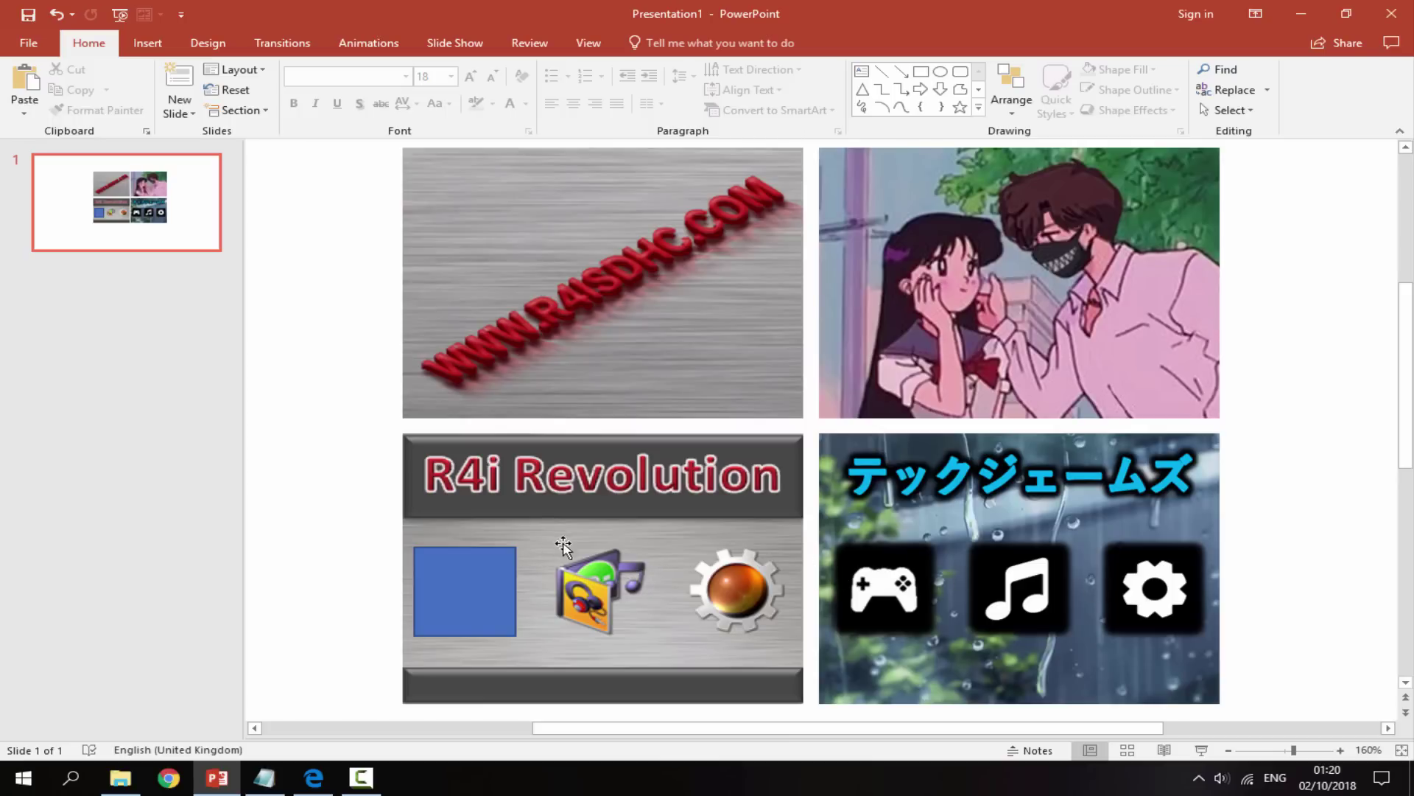
{"action": "left_click", "coordinate": [454, 579]}
{"action": "mouse_move", "coordinate": [501, 581]}
{"action": "left_mouse_down"}
{"action": "mouse_move", "coordinate": [638, 579]}
{"action": "mouse_move", "coordinate": [597, 571]}
{"action": "mouse_move", "coordinate": [764, 591]}
{"action": "left_mouse_up"}
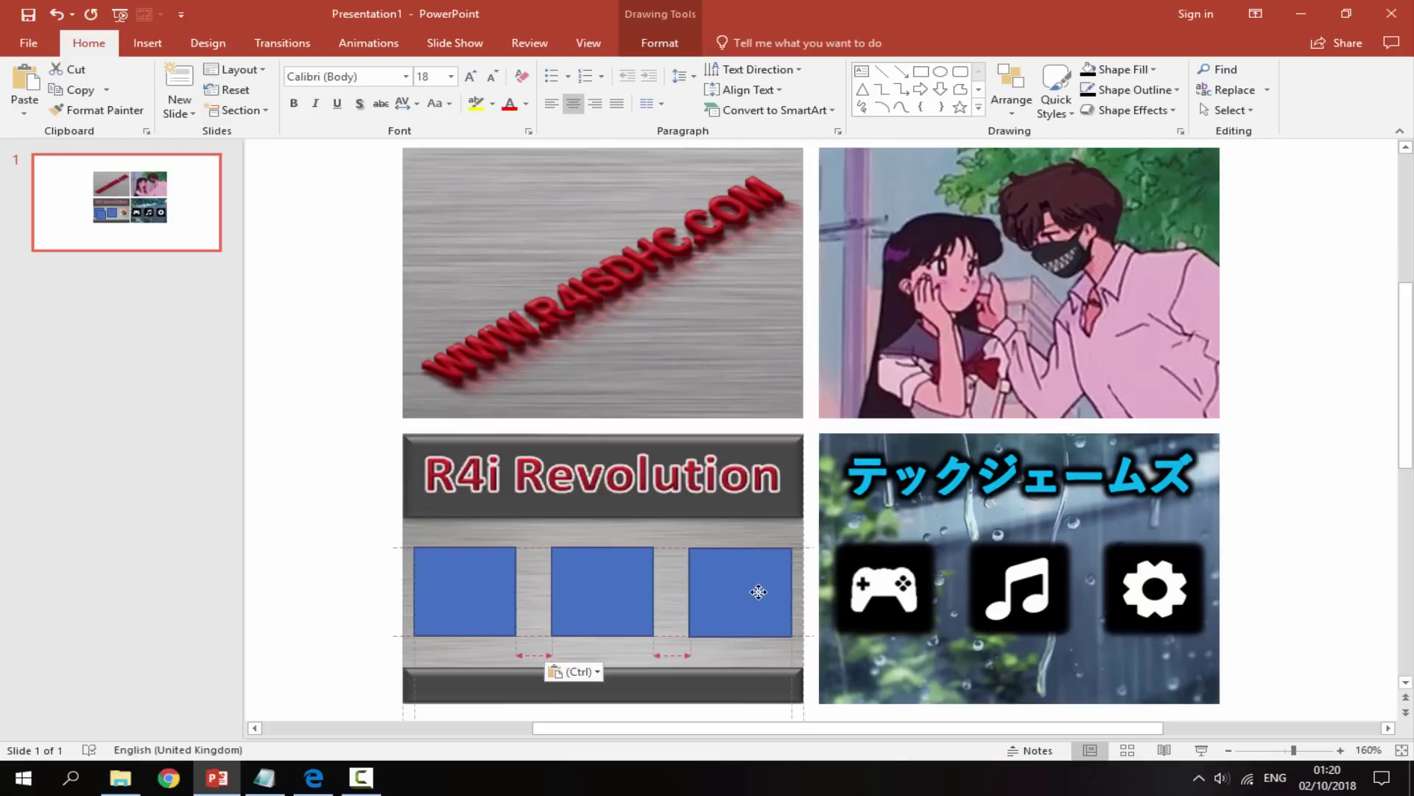
{"action": "left_click", "coordinate": [253, 543]}
Copy and paste the R4i picture with its rectangles, then delete the pasted copy.
{"action": "left_click_drag", "start_coordinate": [367, 420], "coordinate": [870, 716]}
{"action": "right_click", "coordinate": [594, 557]}
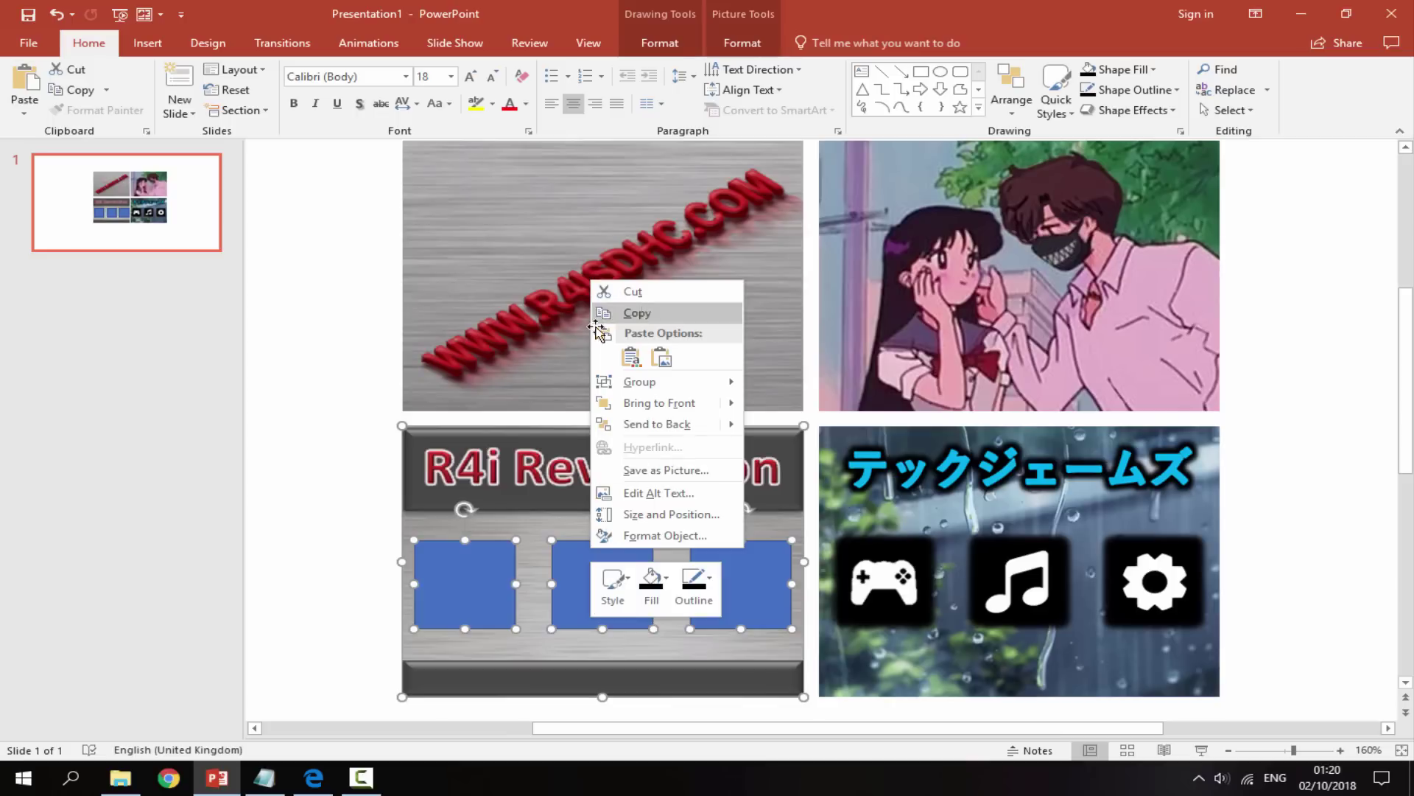
{"action": "left_click", "coordinate": [641, 313]}
{"action": "right_click", "coordinate": [278, 402]}
{"action": "left_click", "coordinate": [312, 432]}
{"action": "left_click_drag", "start_coordinate": [630, 557], "coordinate": [723, 413]}
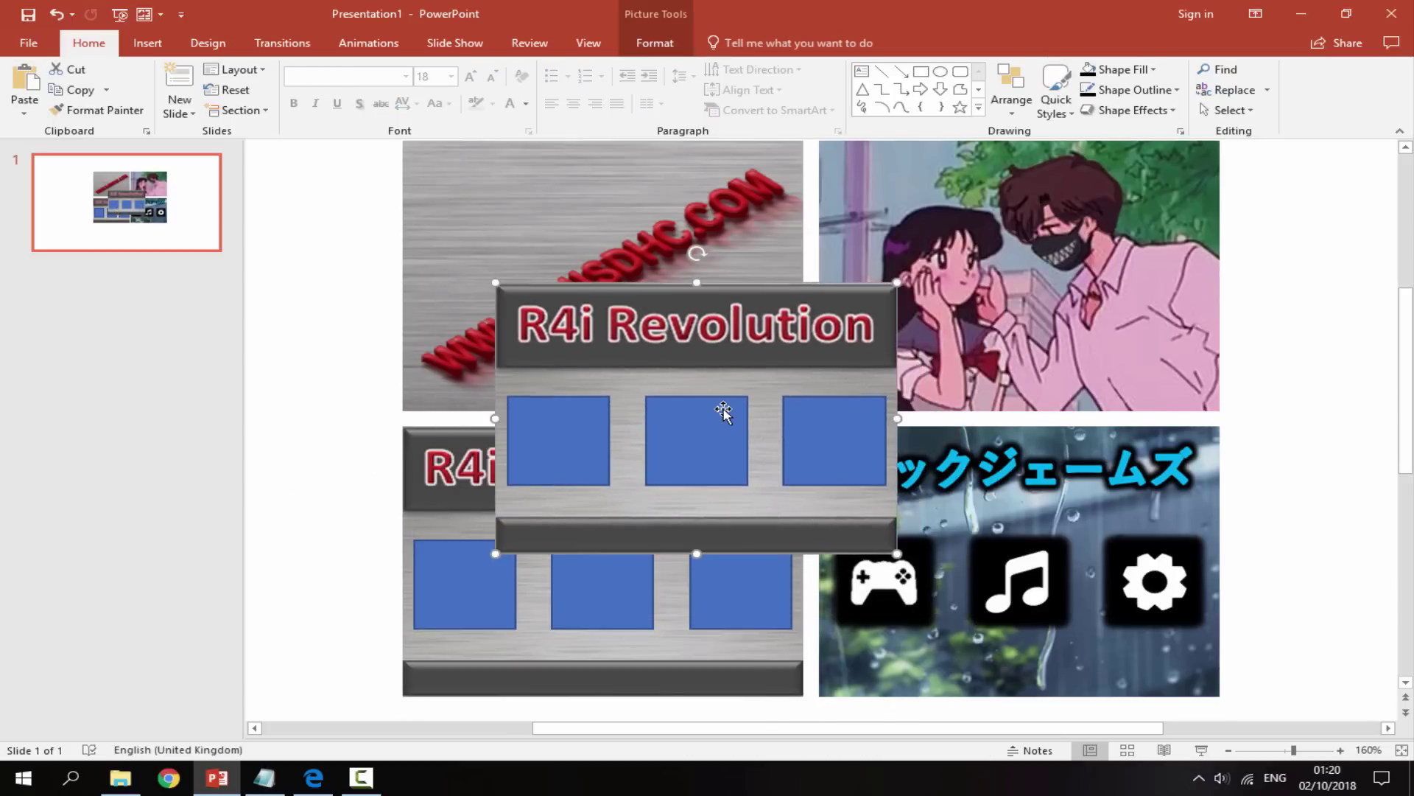
{"action": "key", "text": "Delete"}
Delete the three rectangles over the icons, then deselect the pictures.
{"action": "left_click", "coordinate": [489, 562]}
{"action": "key", "text": "Delete"}
{"action": "left_click", "coordinate": [609, 562]}
{"action": "key", "text": "Delete"}
{"action": "left_click", "coordinate": [720, 574]}
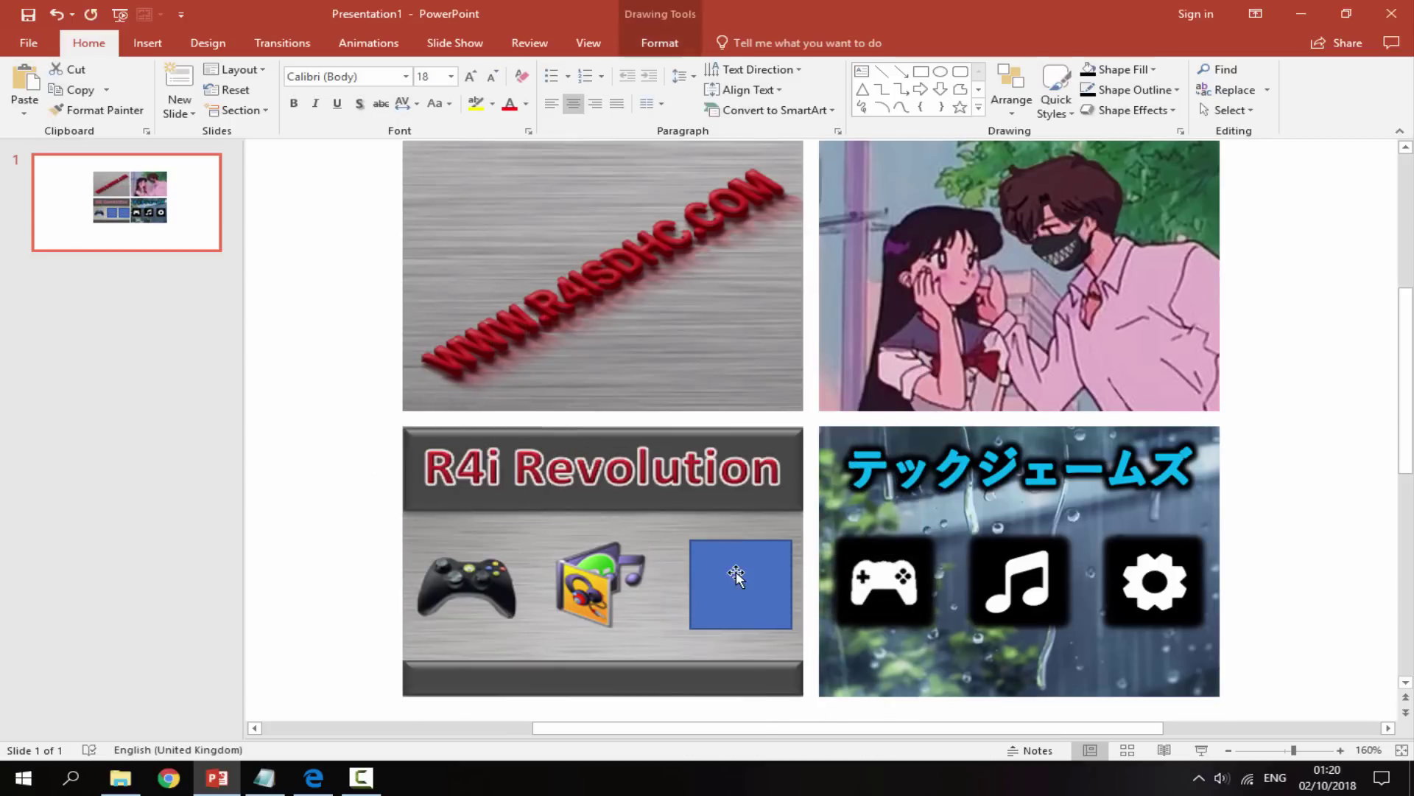
{"action": "key", "text": "Delete"}
{"action": "left_click", "coordinate": [971, 513]}
{"action": "left_click", "coordinate": [948, 360]}
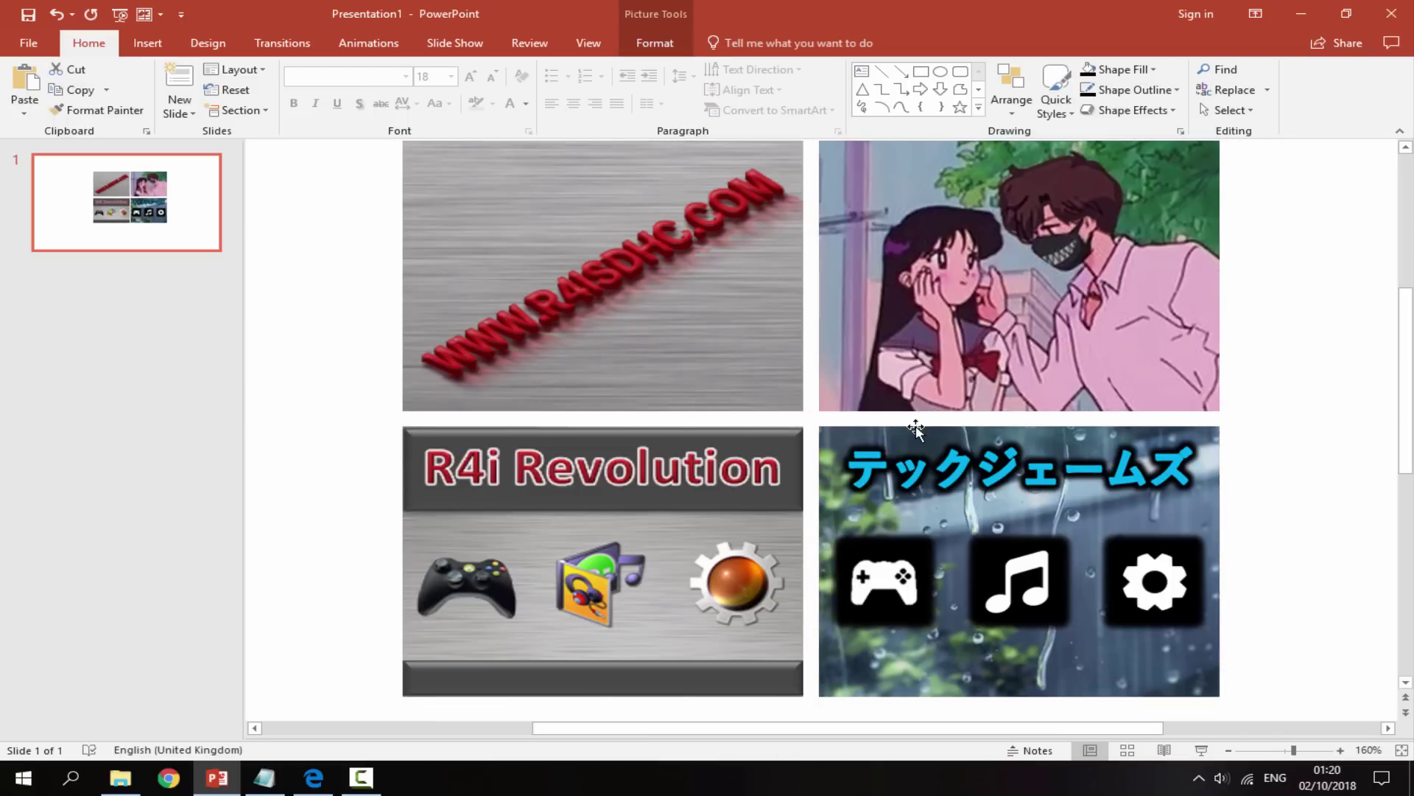
{"action": "left_click", "coordinate": [1278, 417]}
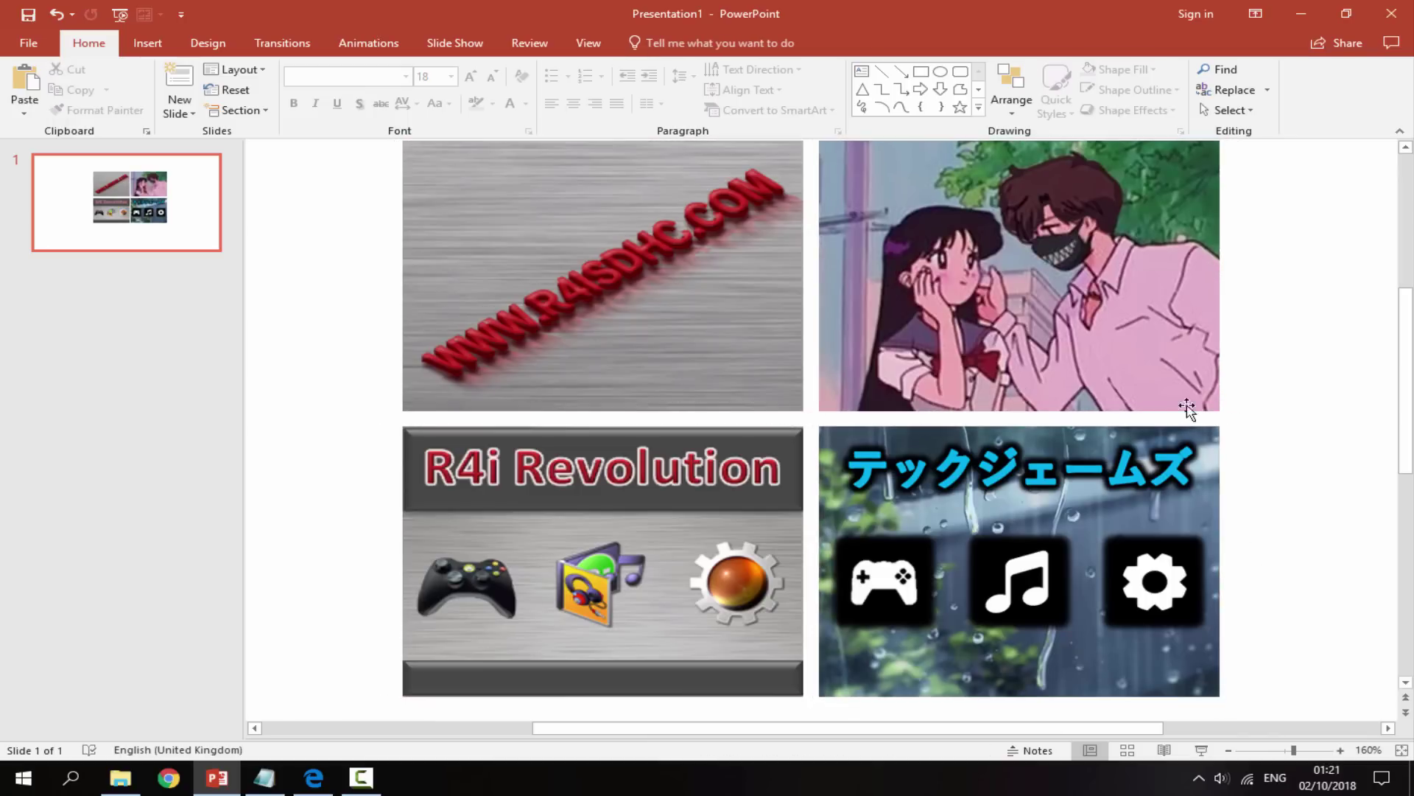
At 150% slide zoom, copy the rain-background menu picture.
{"action": "left_click", "coordinate": [1229, 750]}
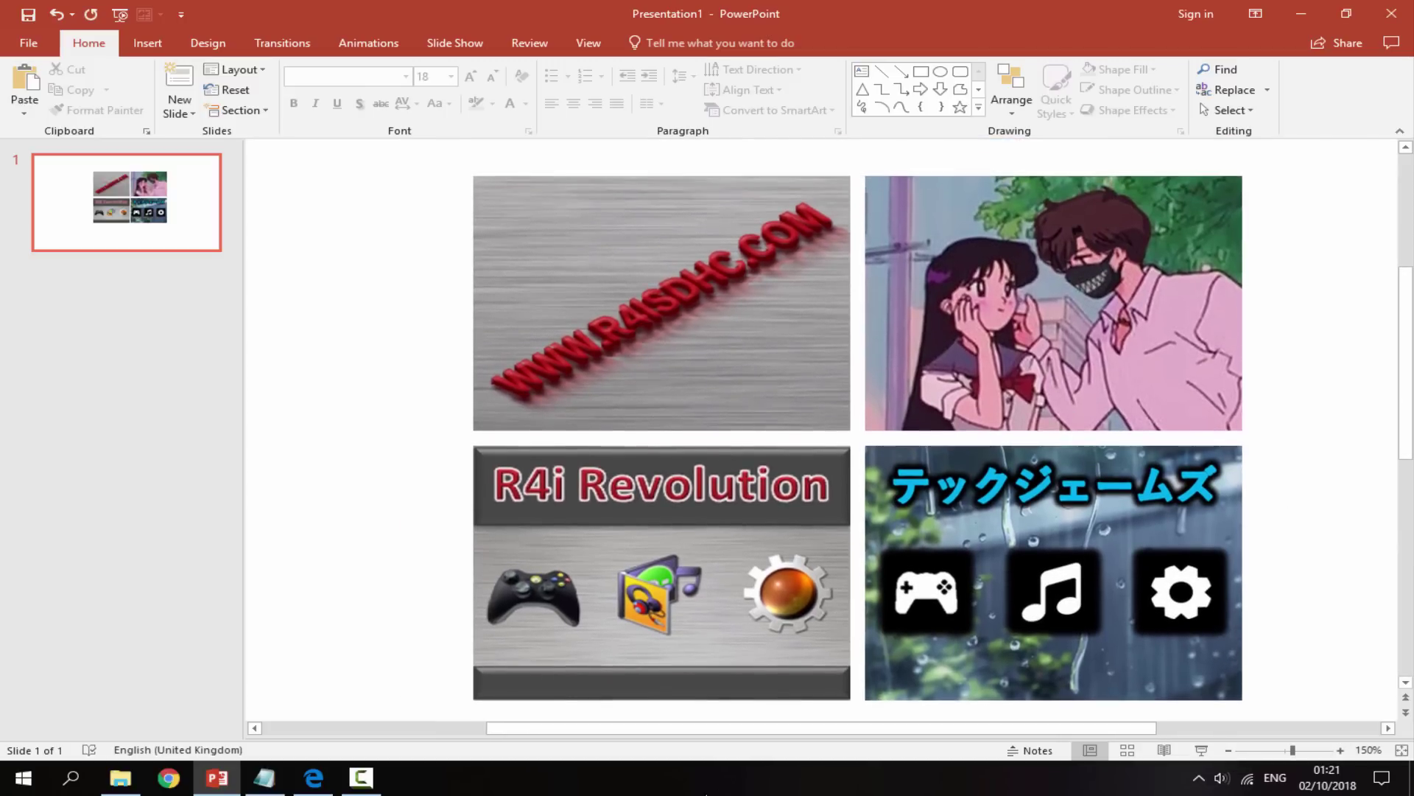
{"action": "scroll", "coordinate": [900, 733], "scroll_direction": "right", "scroll_amount": 3}
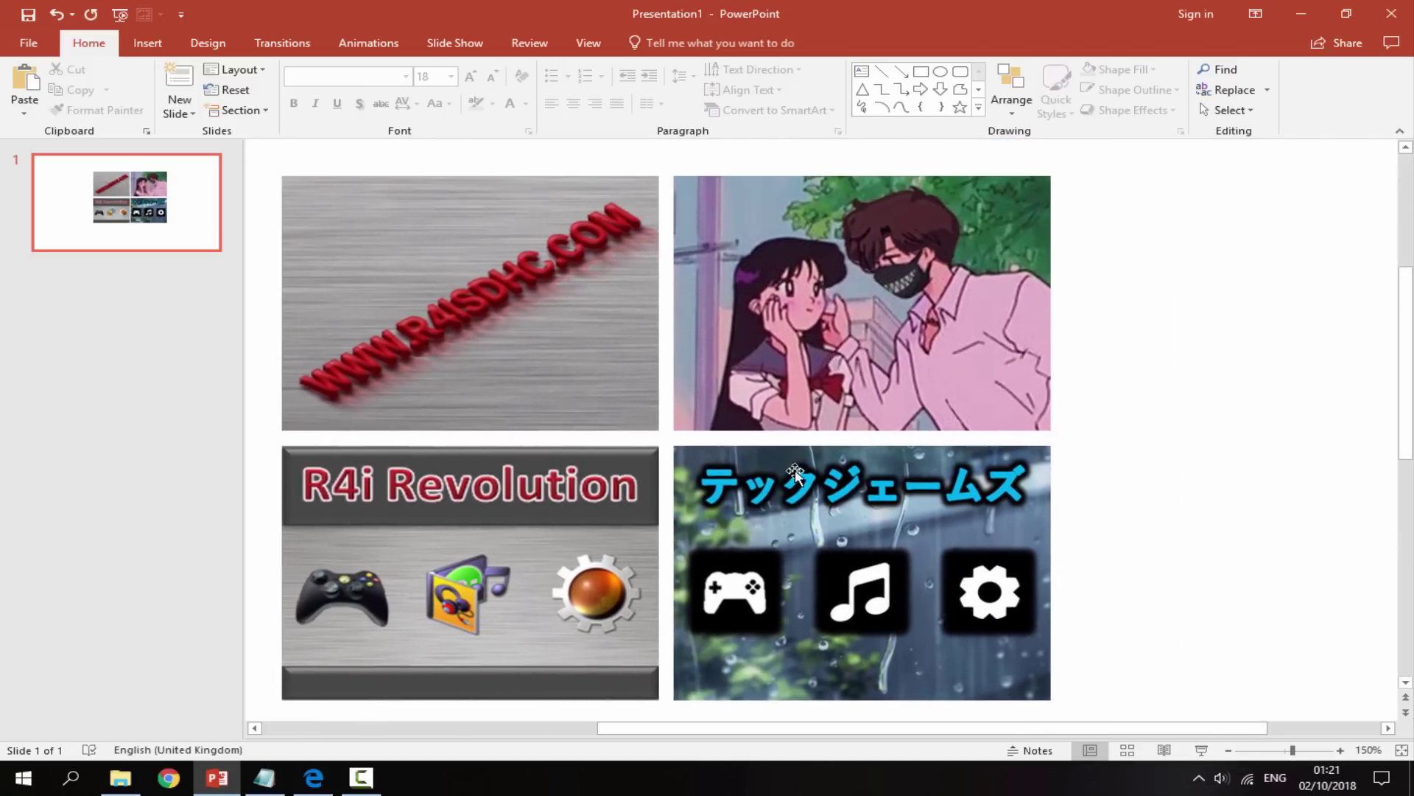
{"action": "scroll", "coordinate": [860, 479], "scroll_direction": "down", "scroll_amount": 1}
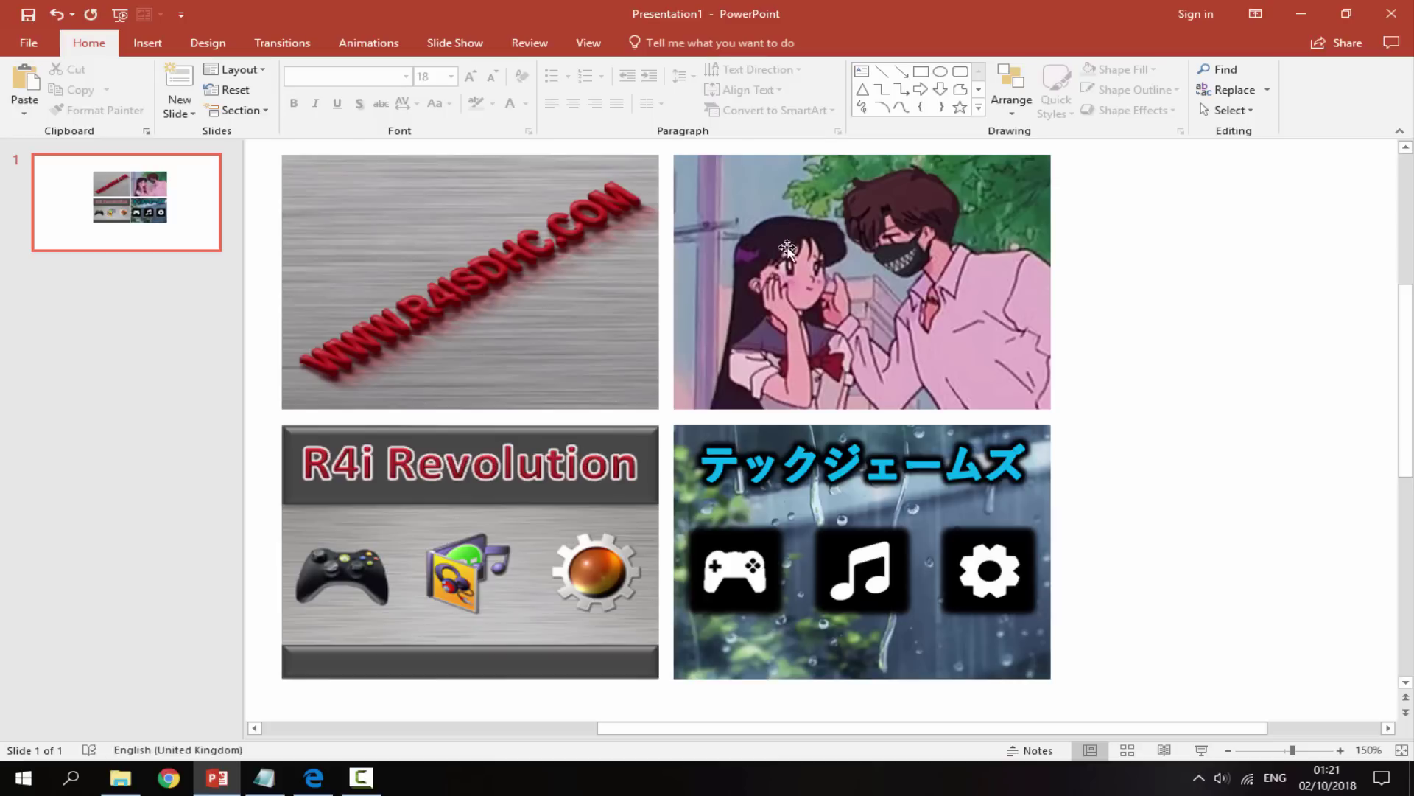
{"action": "left_click", "coordinate": [855, 245]}
{"action": "left_click", "coordinate": [848, 487]}
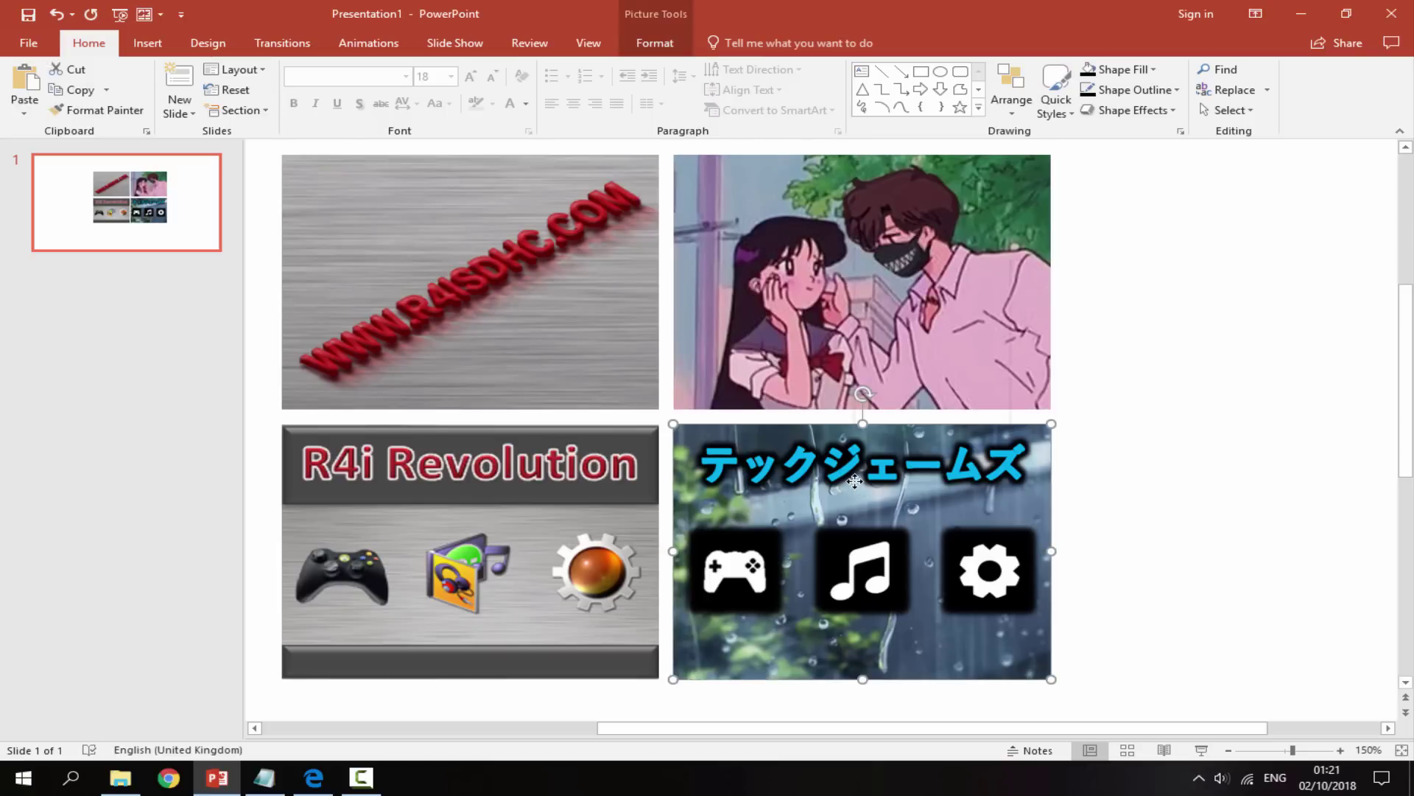
{"action": "right_click", "coordinate": [851, 486]}
{"action": "left_click", "coordinate": [931, 224]}
Open BottomInit.bmp from the skin folder in paint.net.
{"action": "left_click", "coordinate": [120, 777]}
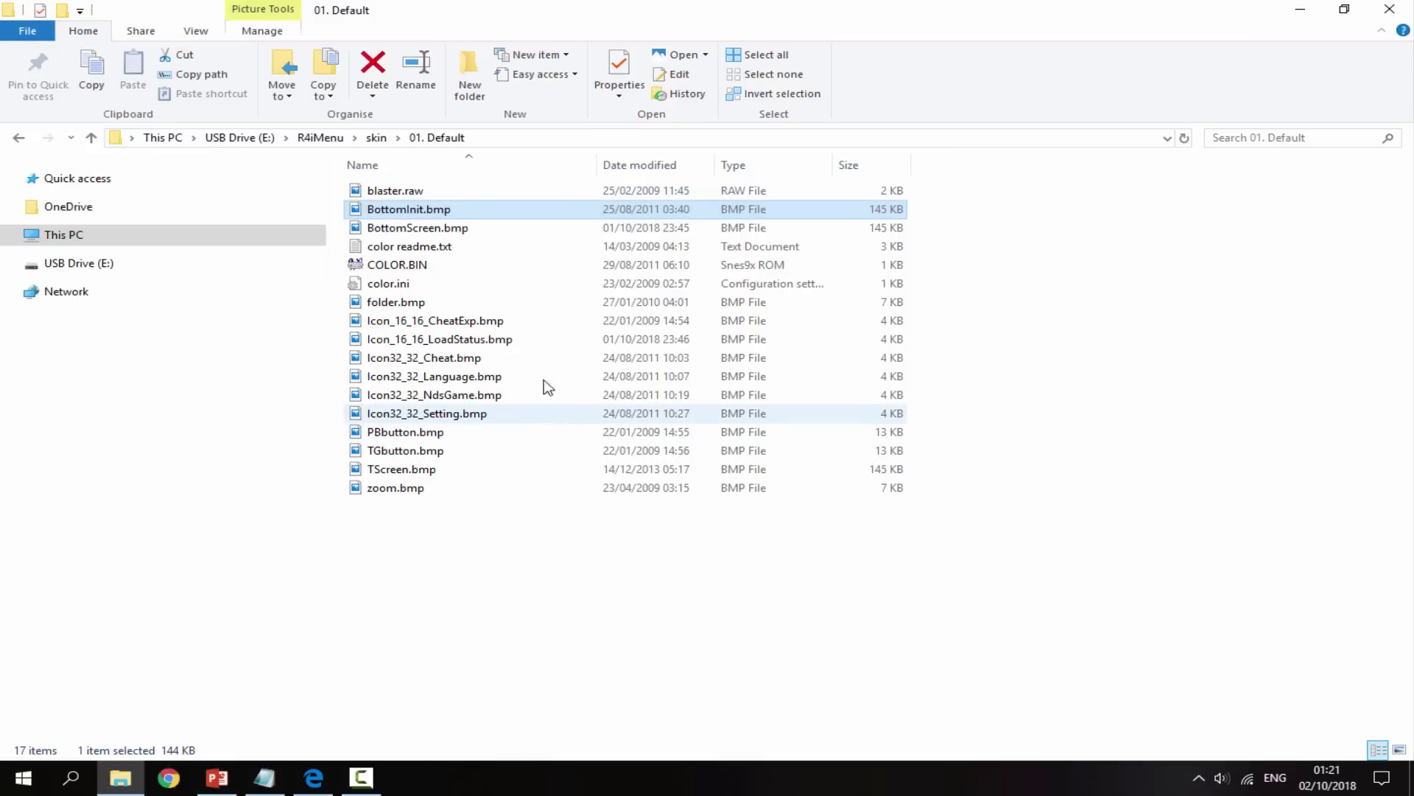
{"action": "right_click", "coordinate": [465, 215]}
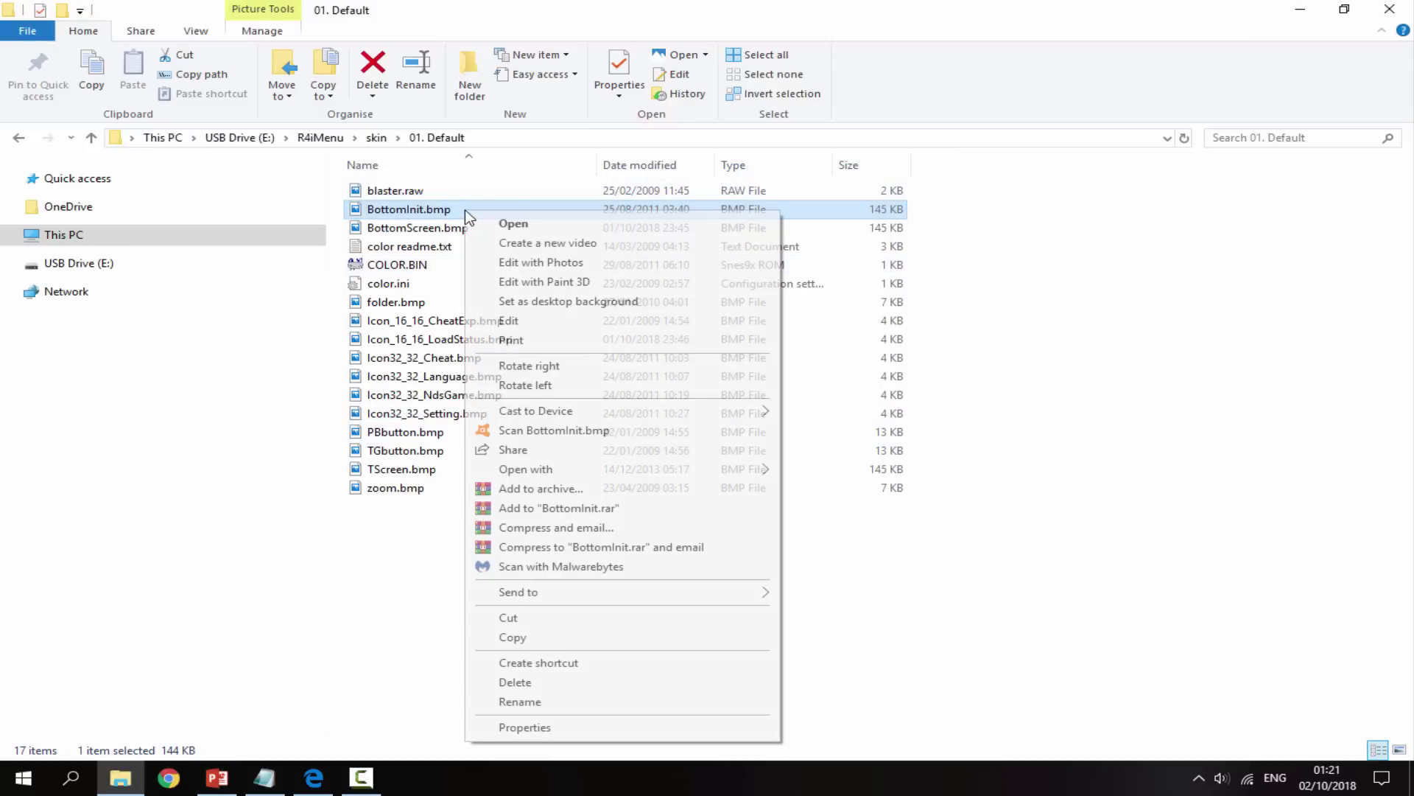
{"action": "mouse_move", "coordinate": [731, 462]}
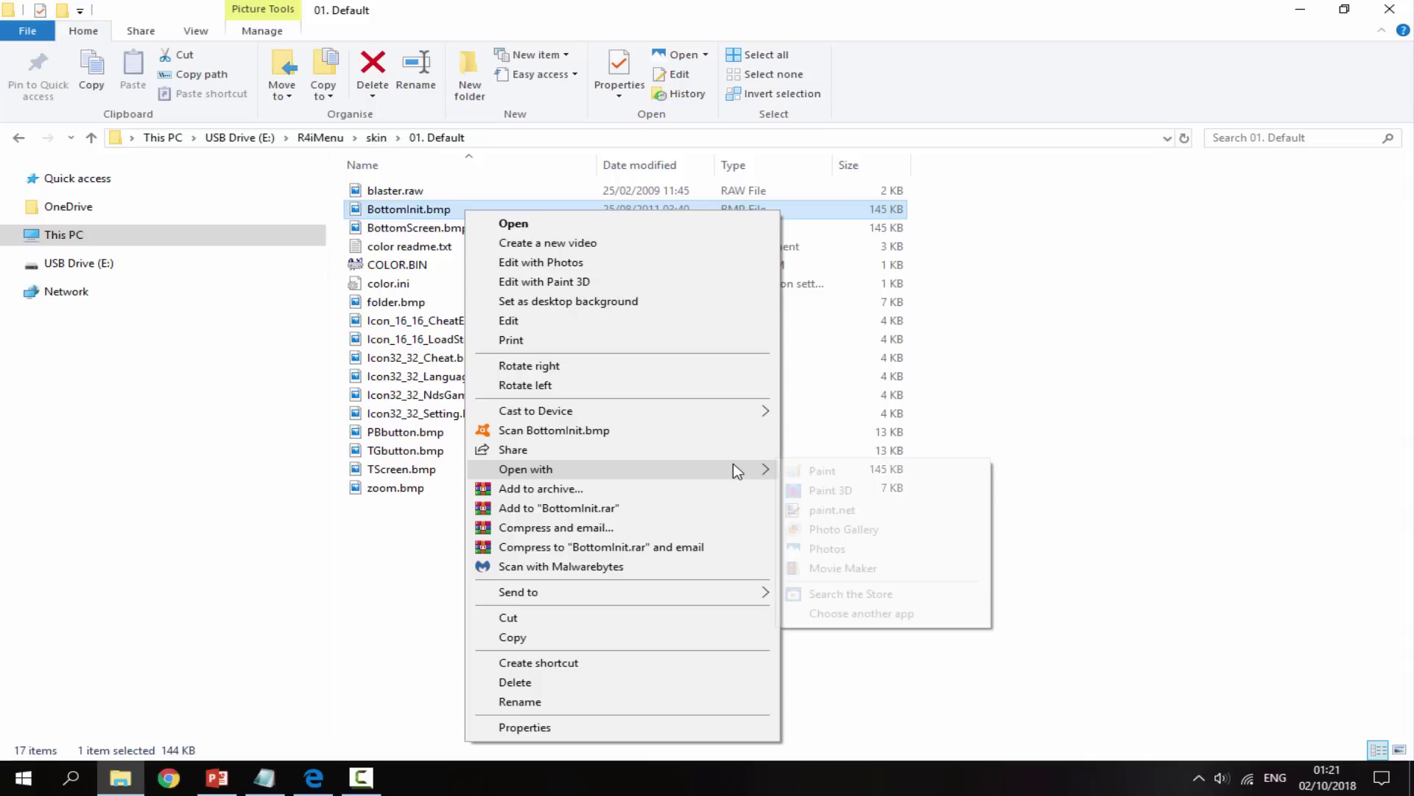
{"action": "left_click", "coordinate": [825, 511]}
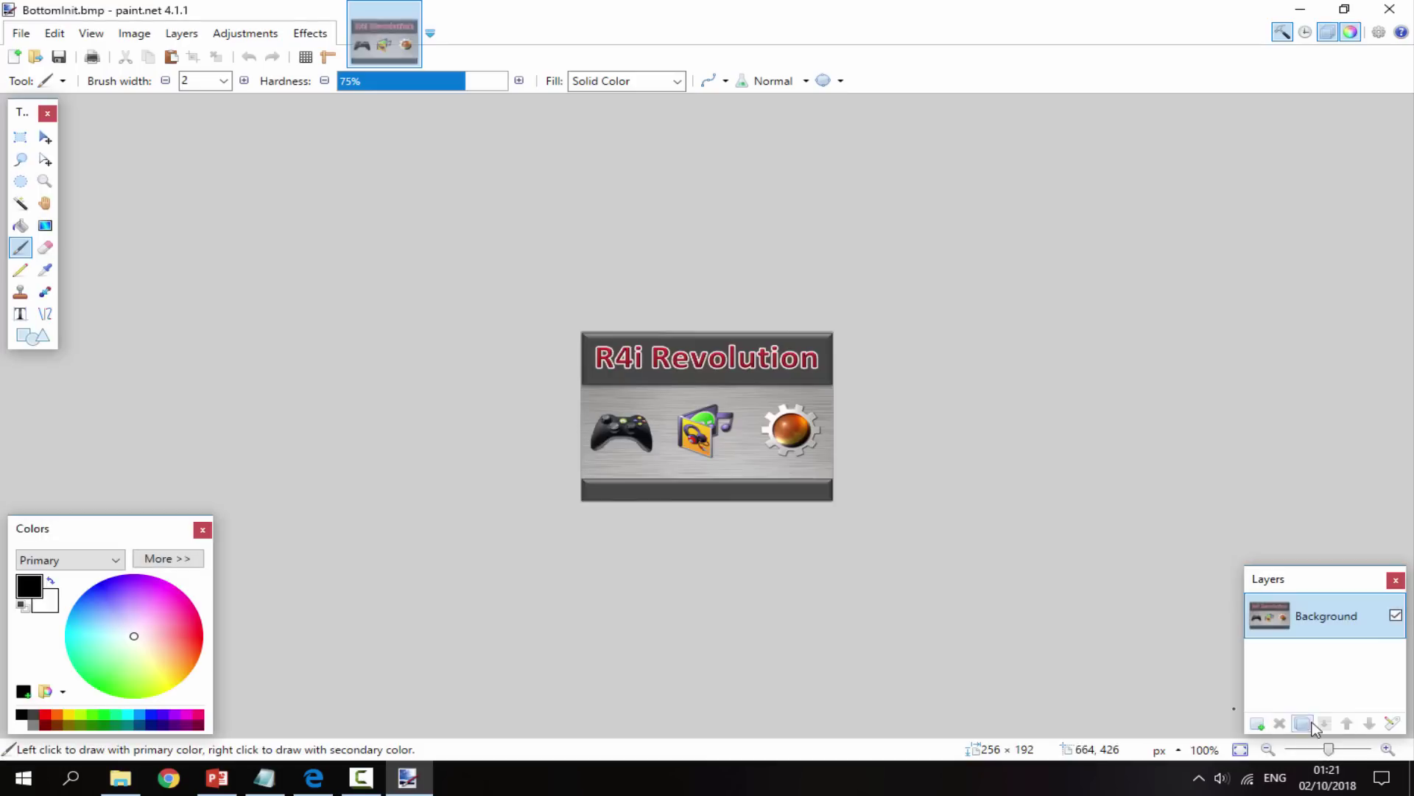
Paste the rain-background menu over BottomInit.bmp in paint.net and save it as 24-bit BMP.
{"action": "left_click", "coordinate": [1387, 749]}
{"action": "left_click", "coordinate": [1387, 749]}
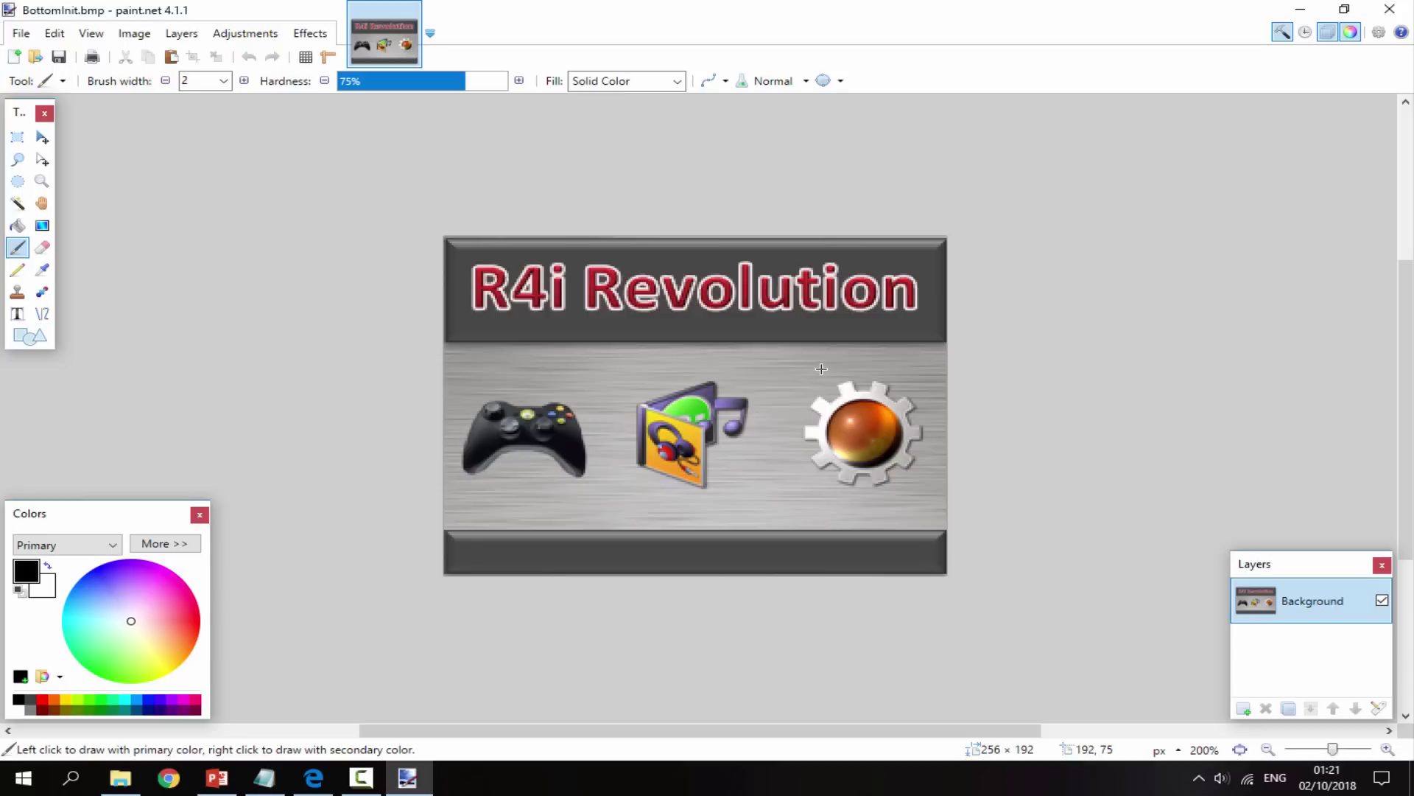
{"action": "key", "text": "ctrl+v"}
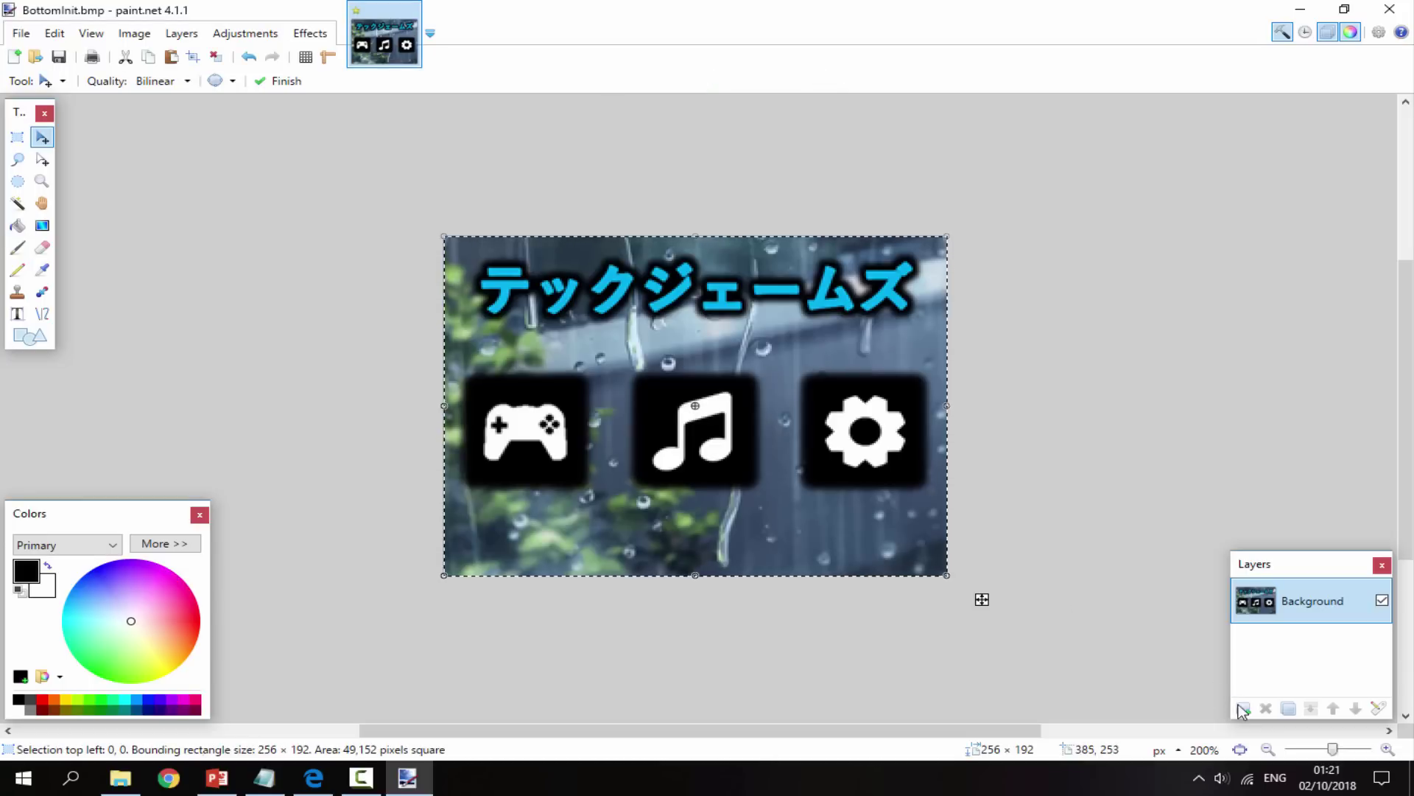
{"action": "left_click", "coordinate": [1267, 749]}
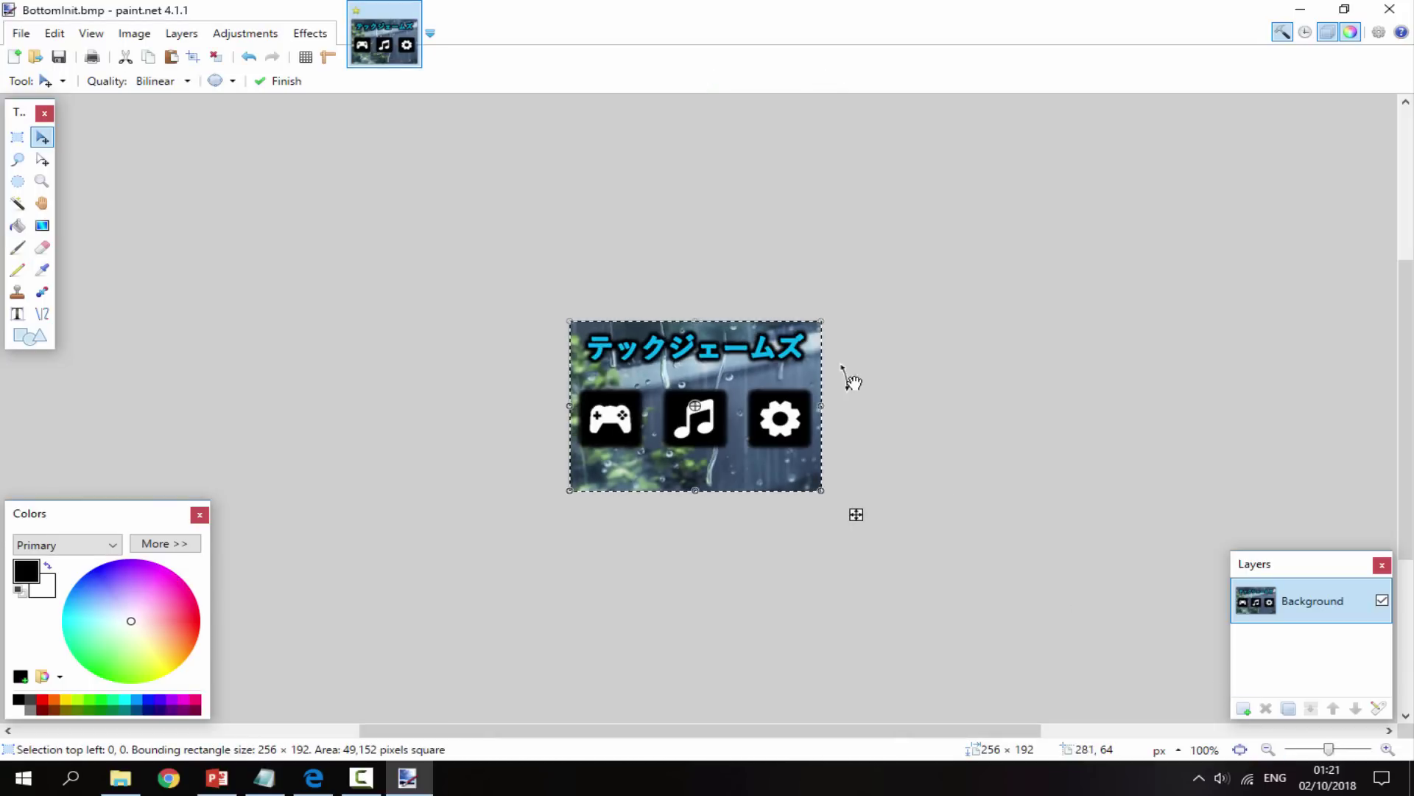
{"action": "key", "text": "ctrl+d"}
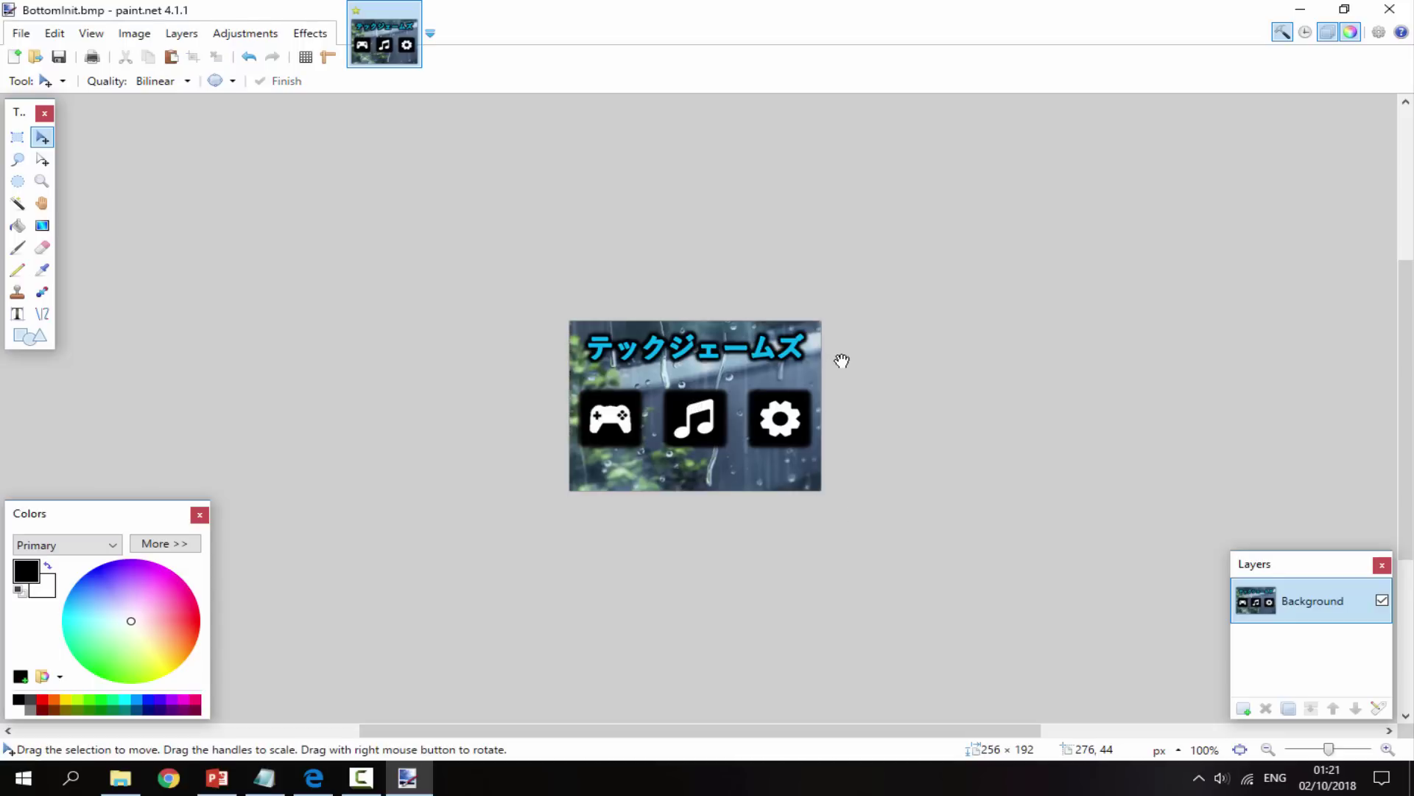
{"action": "left_click", "coordinate": [1390, 9]}
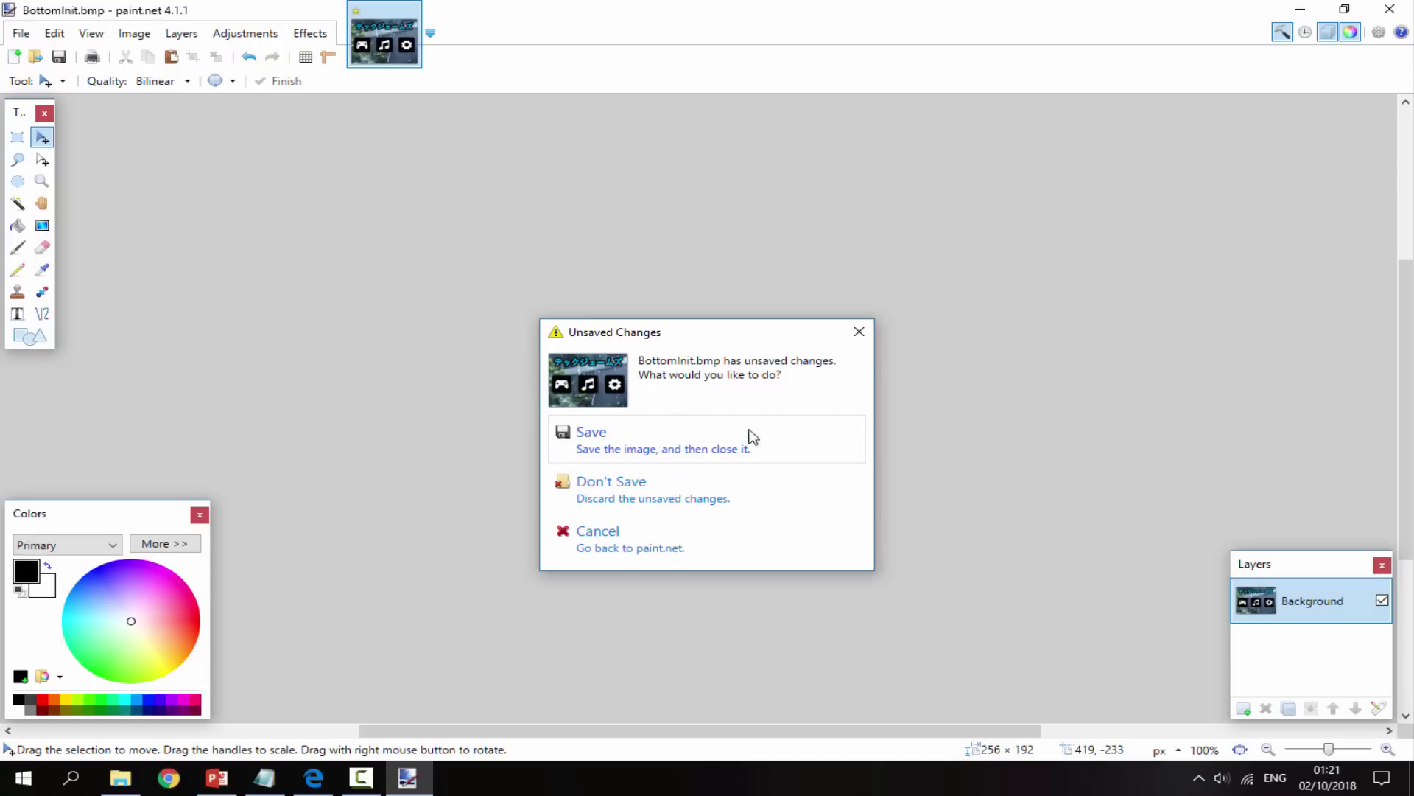
{"action": "left_click", "coordinate": [664, 447]}
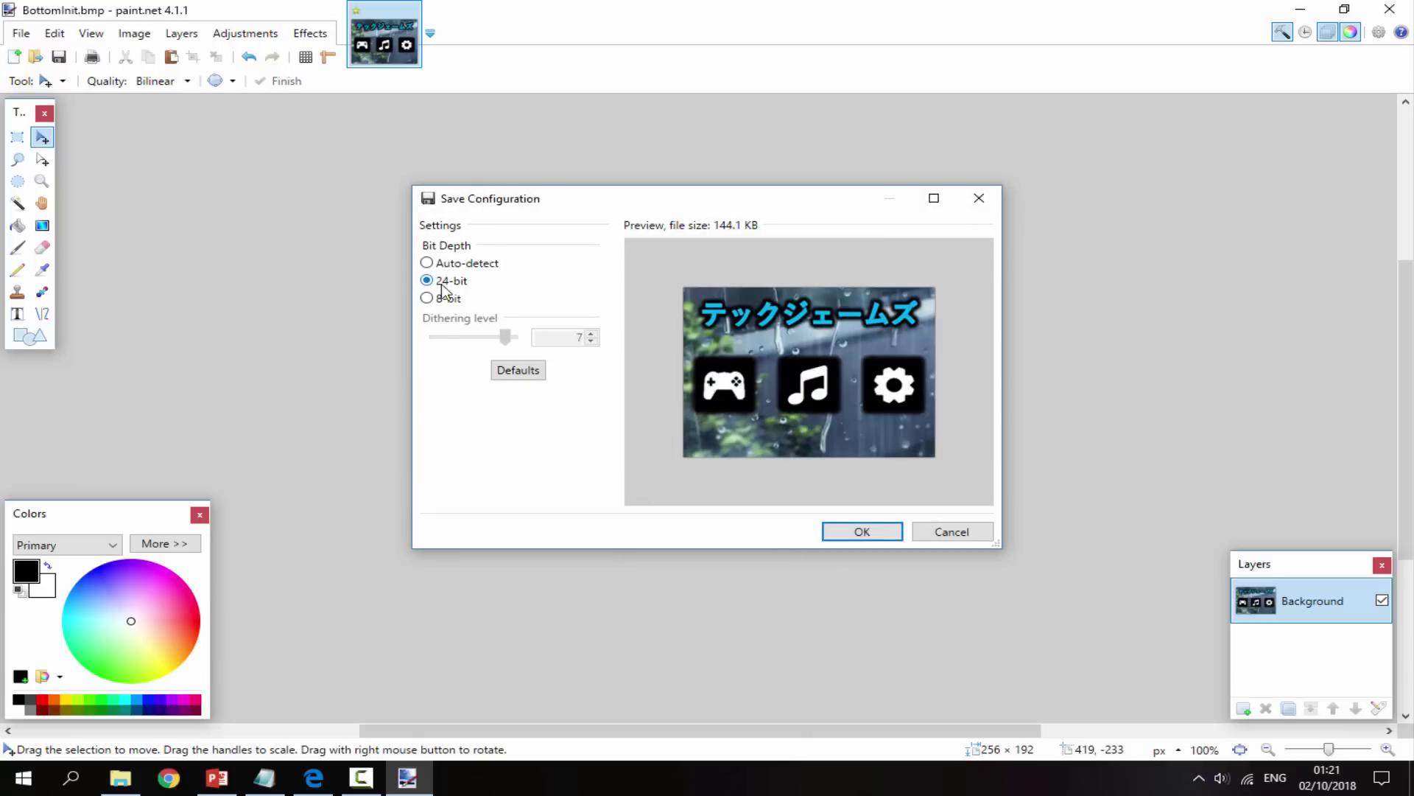
{"action": "left_click", "coordinate": [858, 531]}
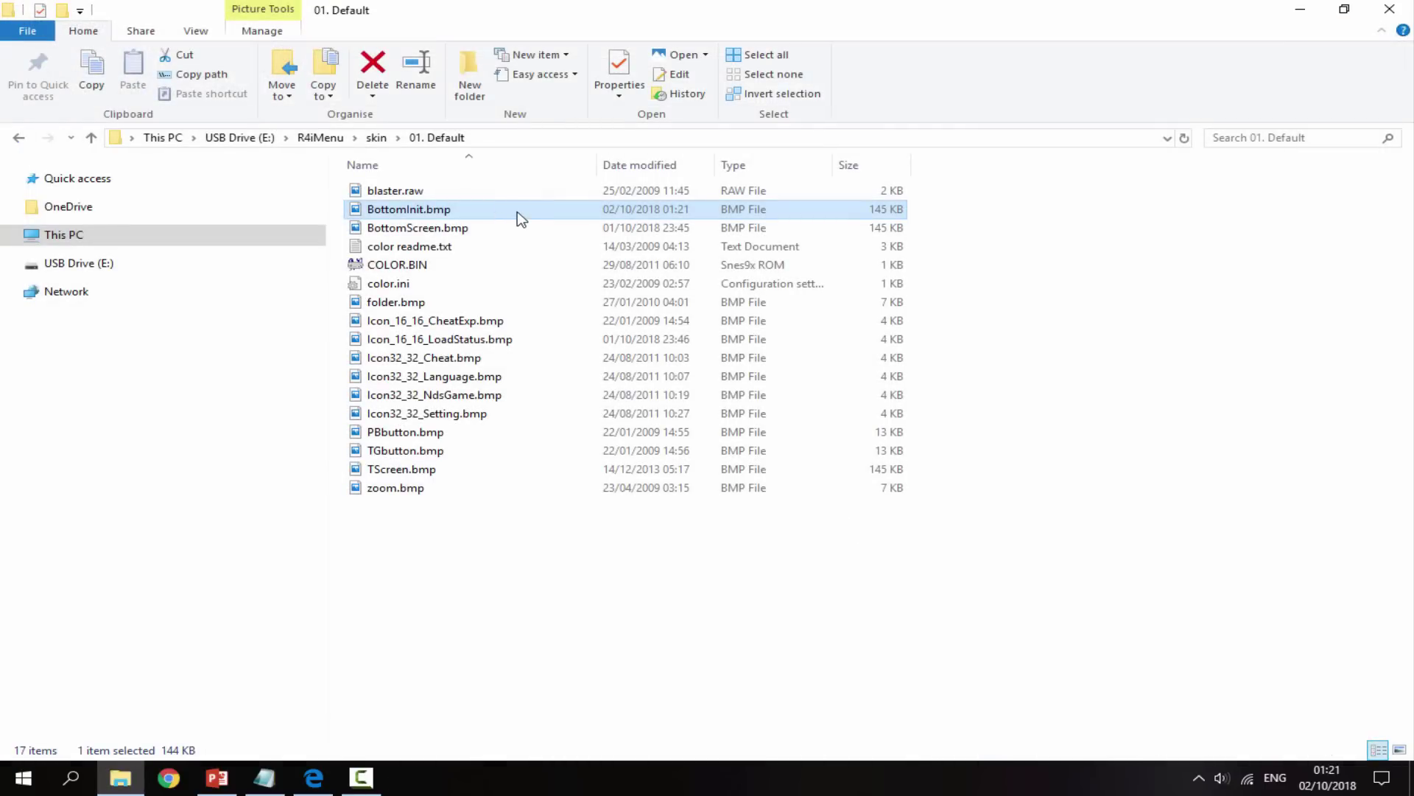
Preview the updated BottomInit.bmp, then TScreen.bmp, in Photos.
{"action": "double_click", "coordinate": [523, 207]}
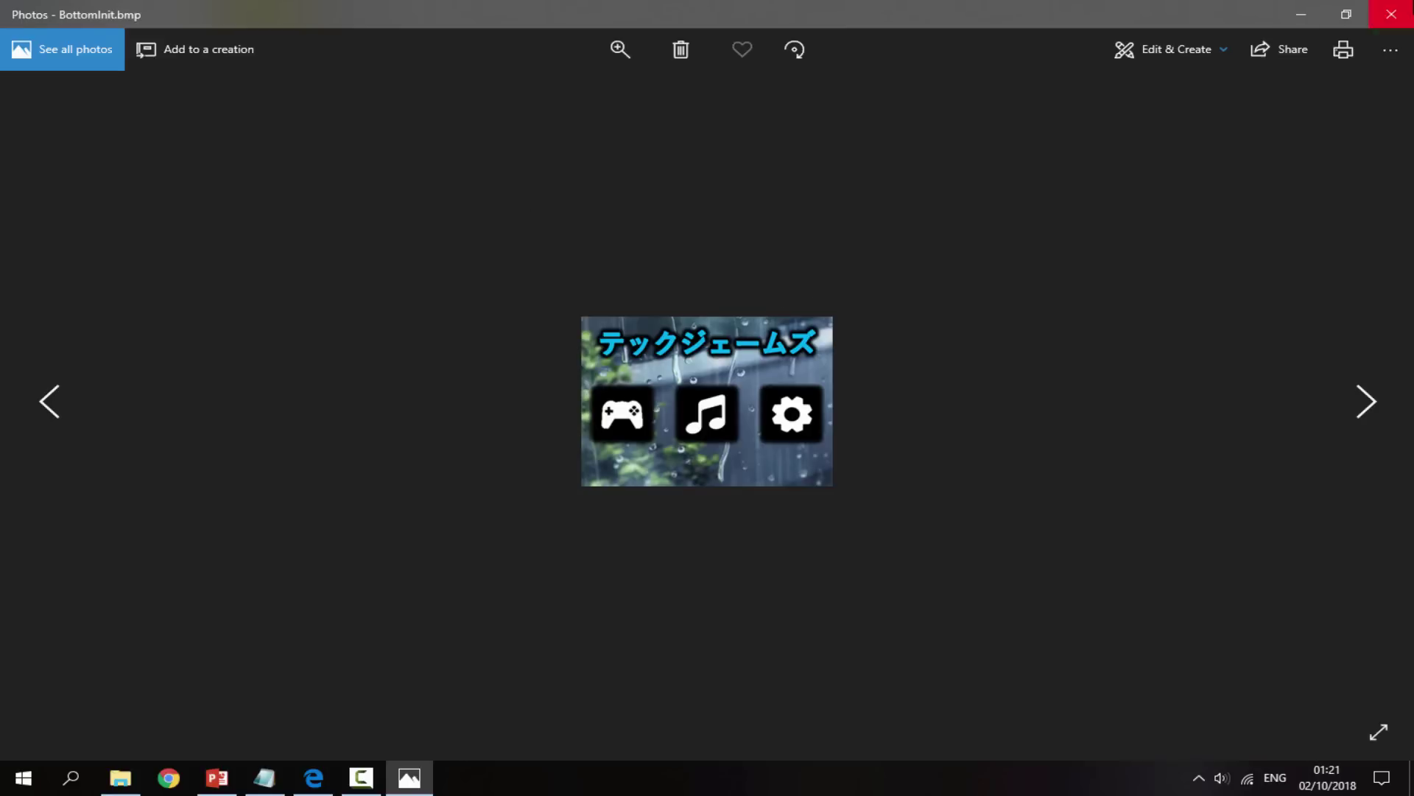
{"action": "left_click", "coordinate": [1391, 14]}
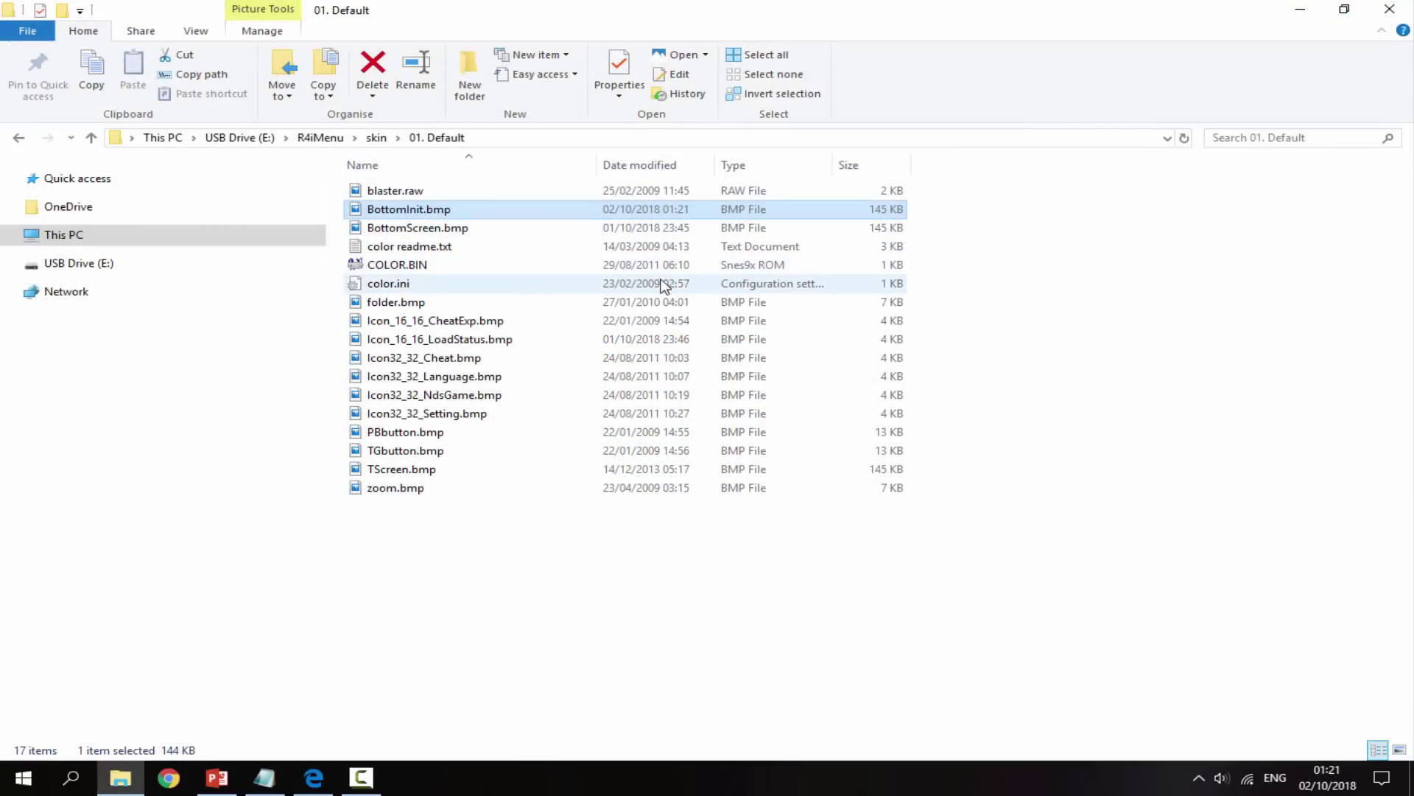
{"action": "left_click", "coordinate": [427, 472]}
{"action": "double_click", "coordinate": [411, 471]}
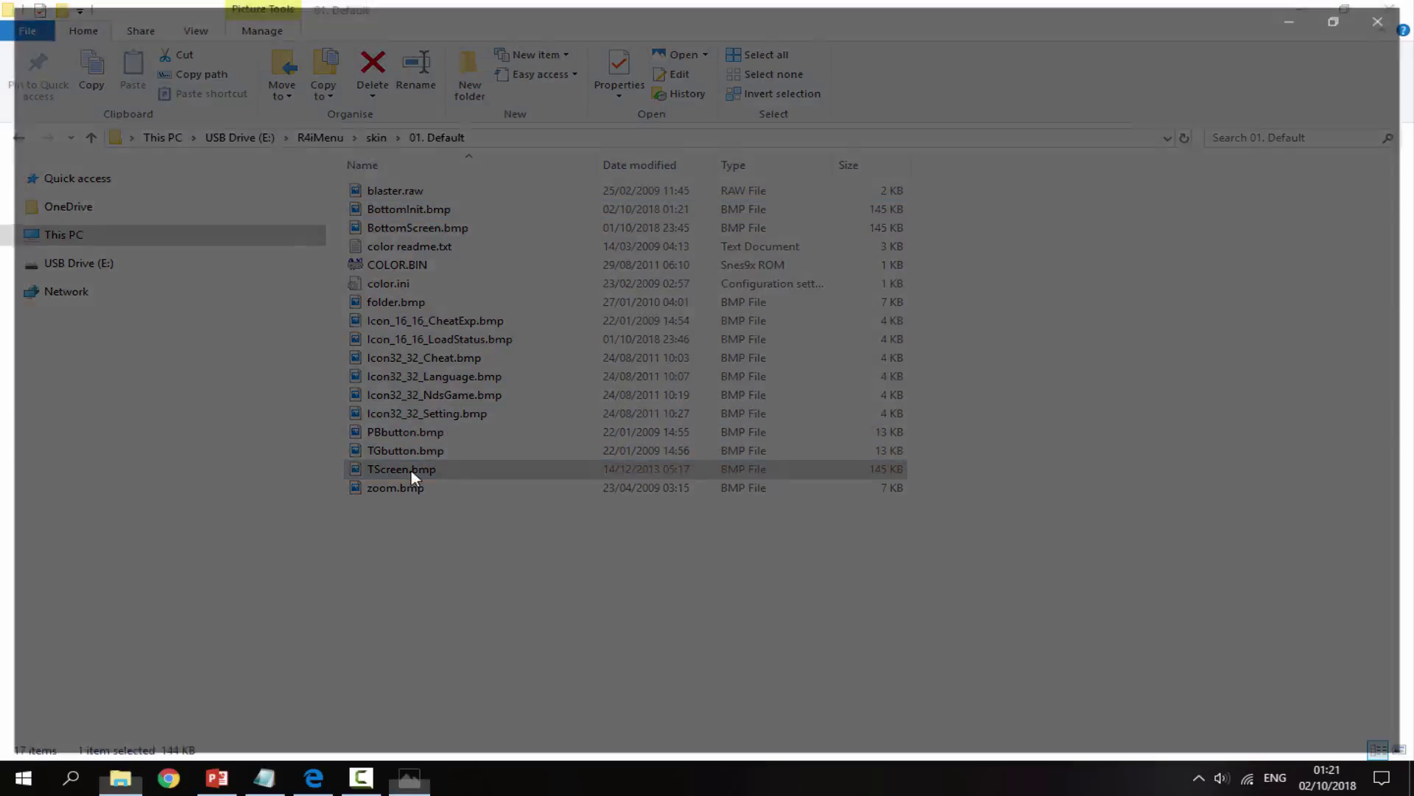
{"action": "key", "text": "alt+F4"}
Open TScreen.bmp in paint.net through Open with.
{"action": "right_click", "coordinate": [505, 470]}
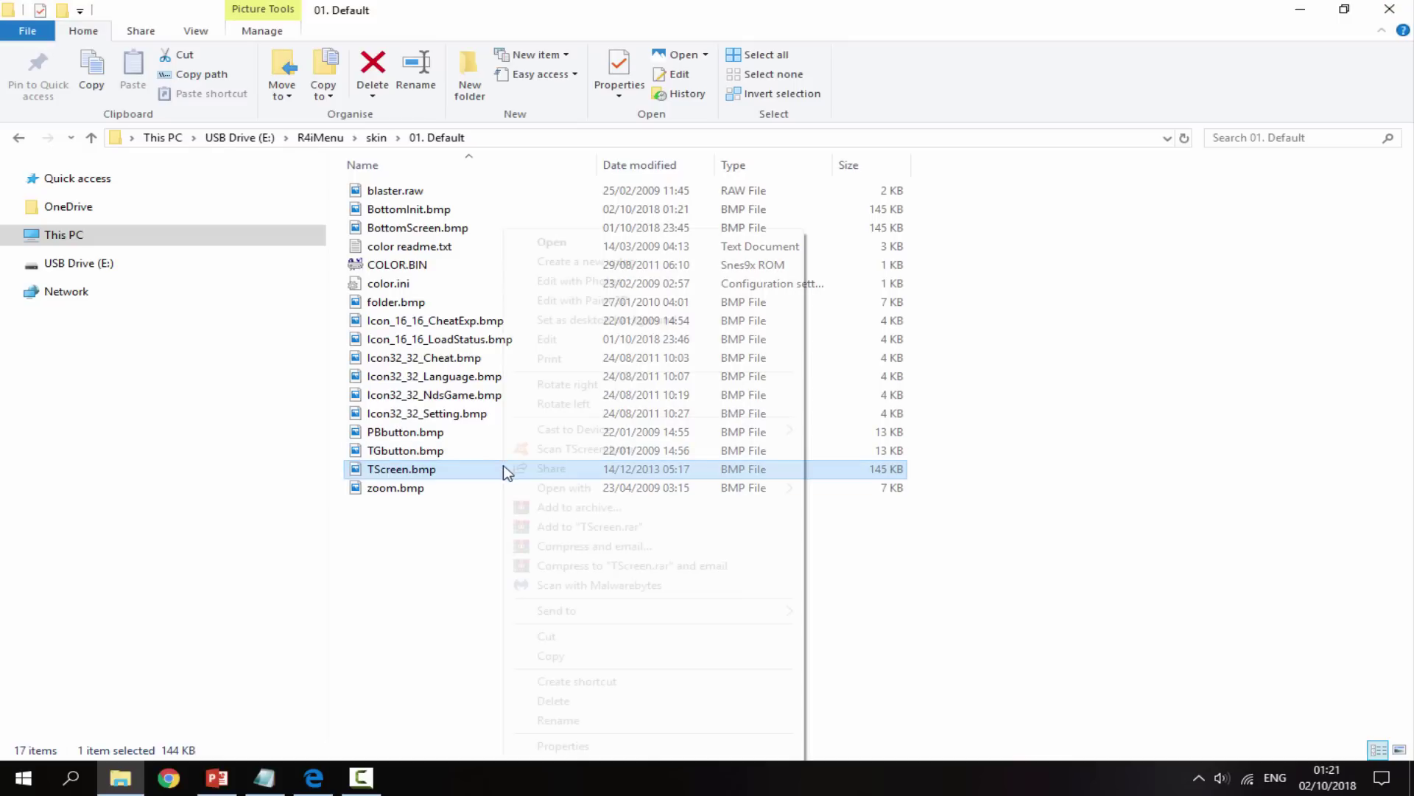
{"action": "mouse_move", "coordinate": [766, 493]}
{"action": "left_click", "coordinate": [847, 528]}
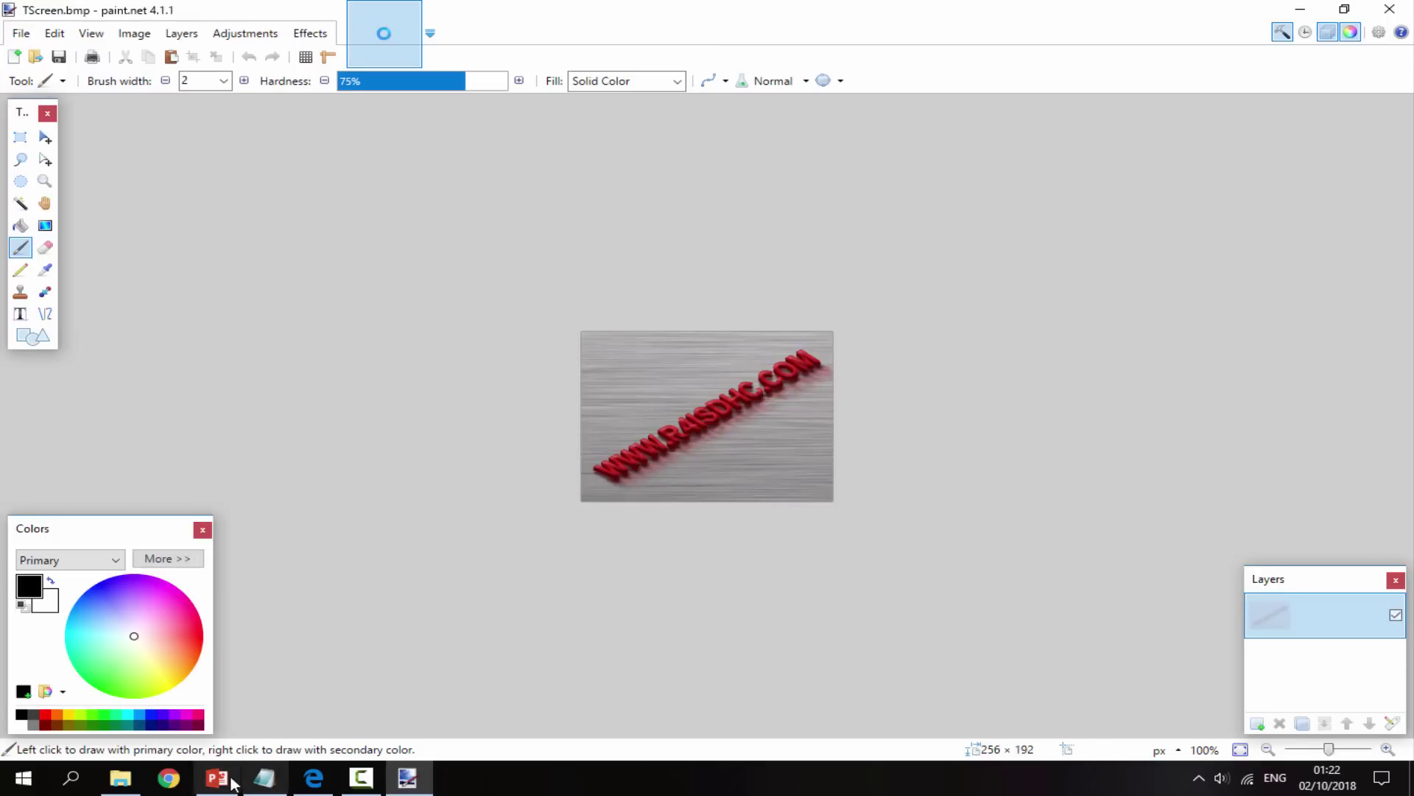
Copy the anime couple picture from the PowerPoint slide.
{"action": "key", "text": "alt+Tab"}
{"action": "left_click", "coordinate": [845, 261]}
{"action": "right_click", "coordinate": [886, 212]}
{"action": "left_click", "coordinate": [1162, 234]}
Paste the anime picture over TScreen.bmp, save the BMP, and return to the skin folder.
{"action": "left_click", "coordinate": [409, 777]}
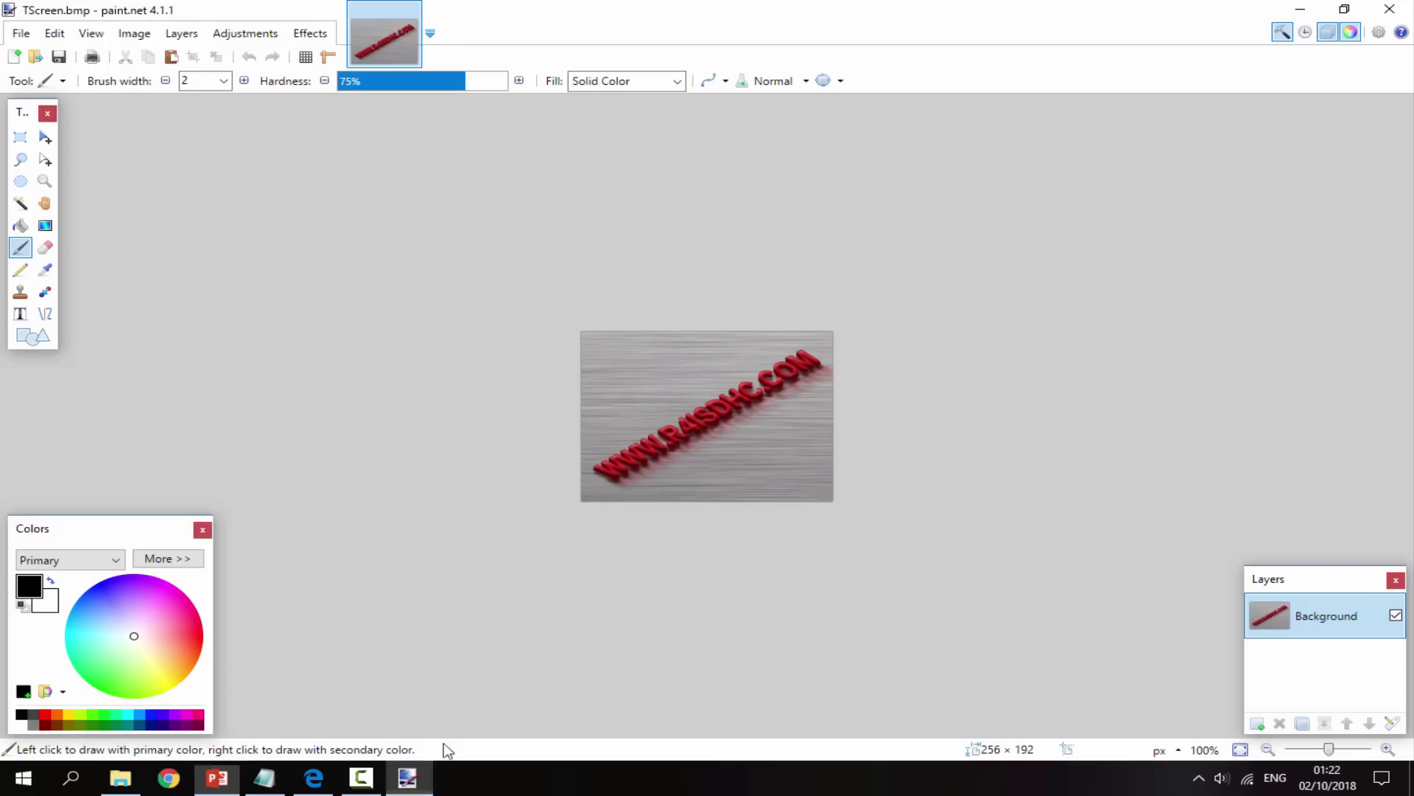
{"action": "key", "text": "ctrl+v"}
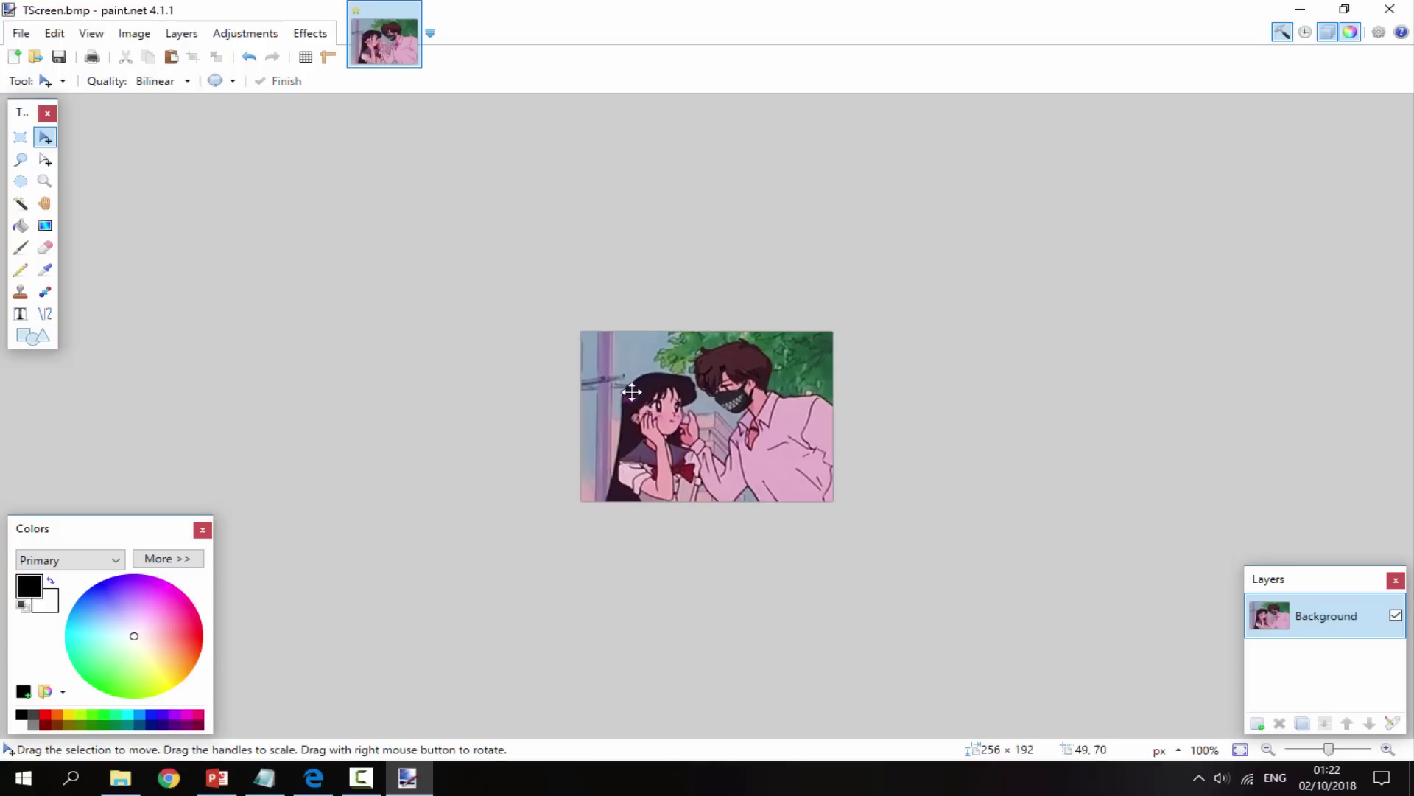
{"action": "left_click", "coordinate": [1390, 9]}
{"action": "left_click", "coordinate": [645, 432]}
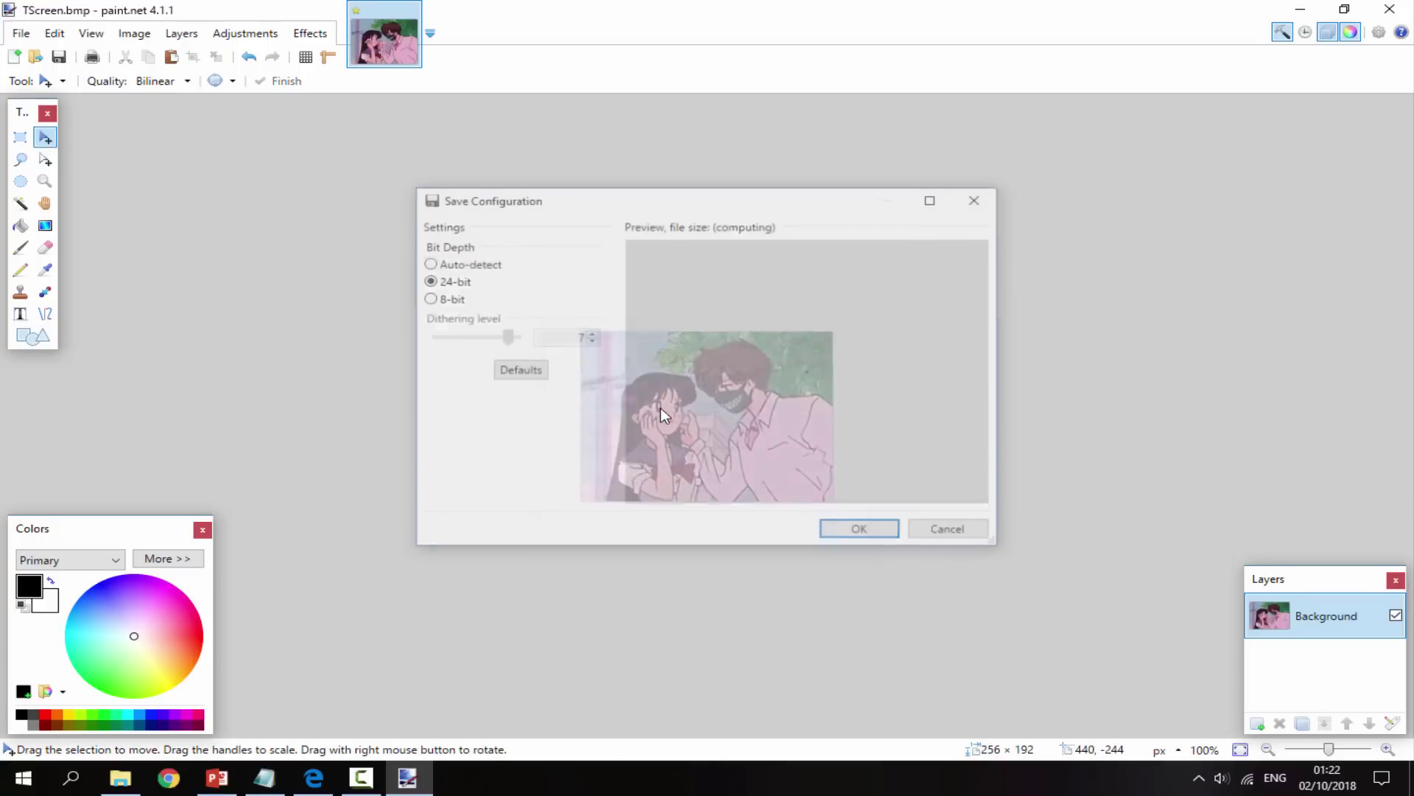
{"action": "left_click", "coordinate": [838, 533]}
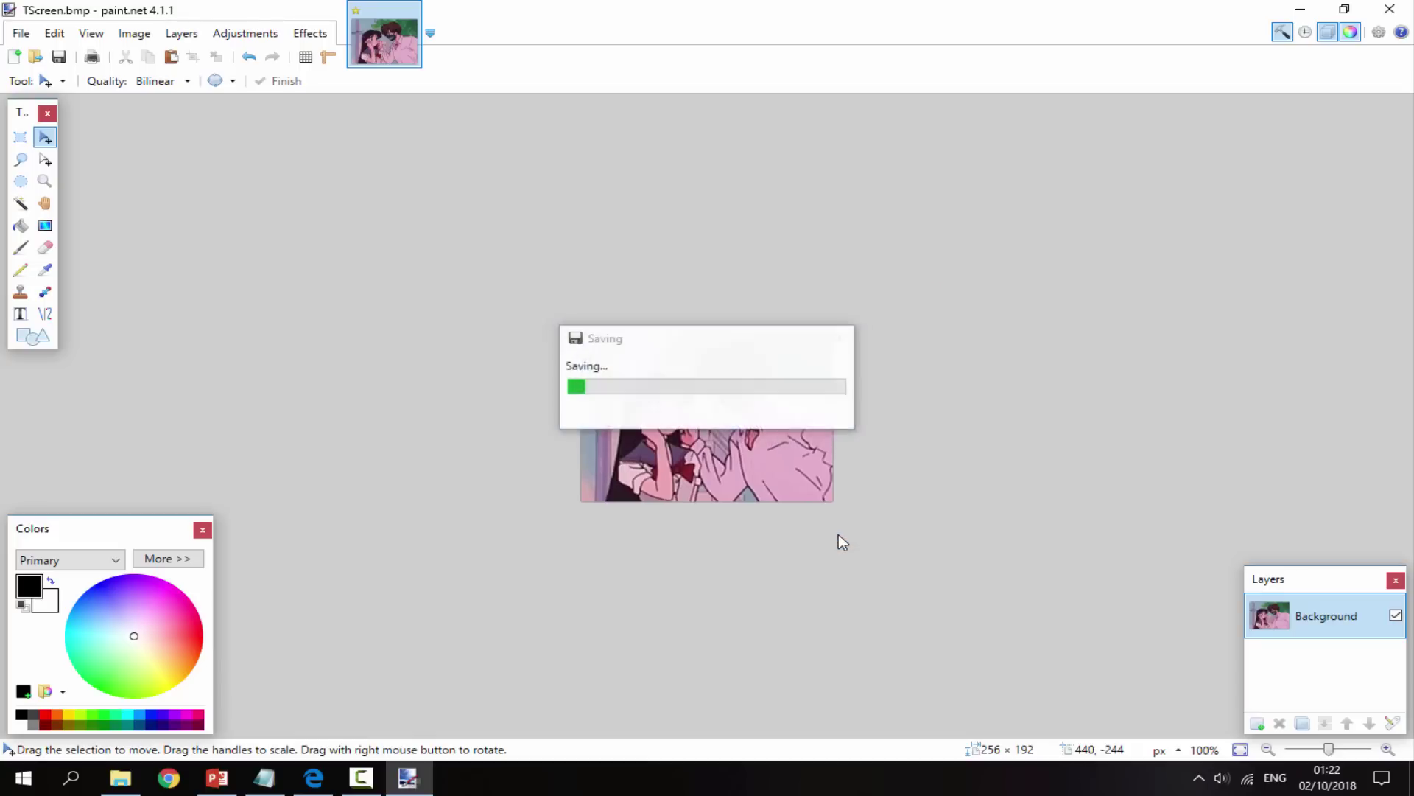
{"action": "left_click", "coordinate": [139, 790]}
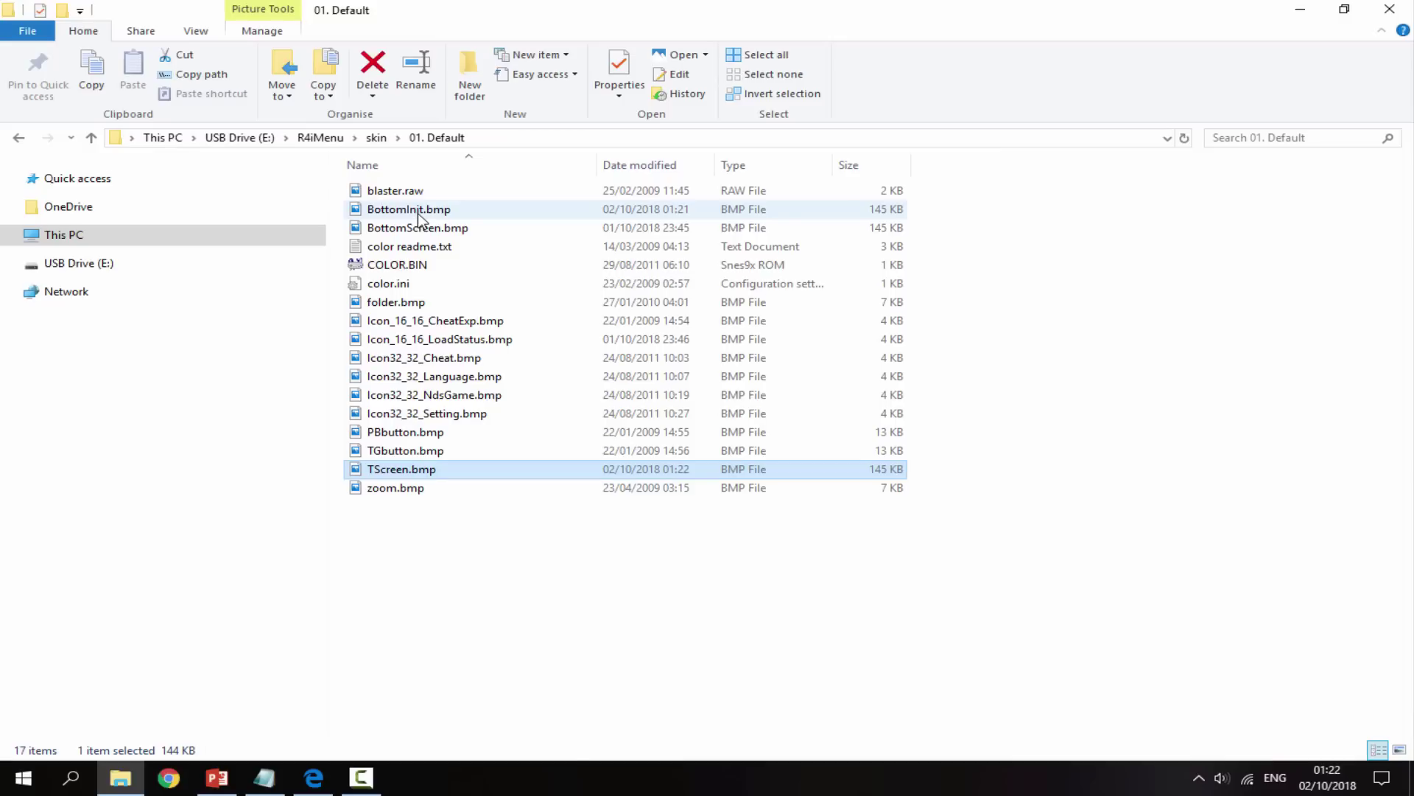
Preview folder.bmp and Icon_16_16_CheatExp.bmp in Photos.
{"action": "double_click", "coordinate": [413, 303]}
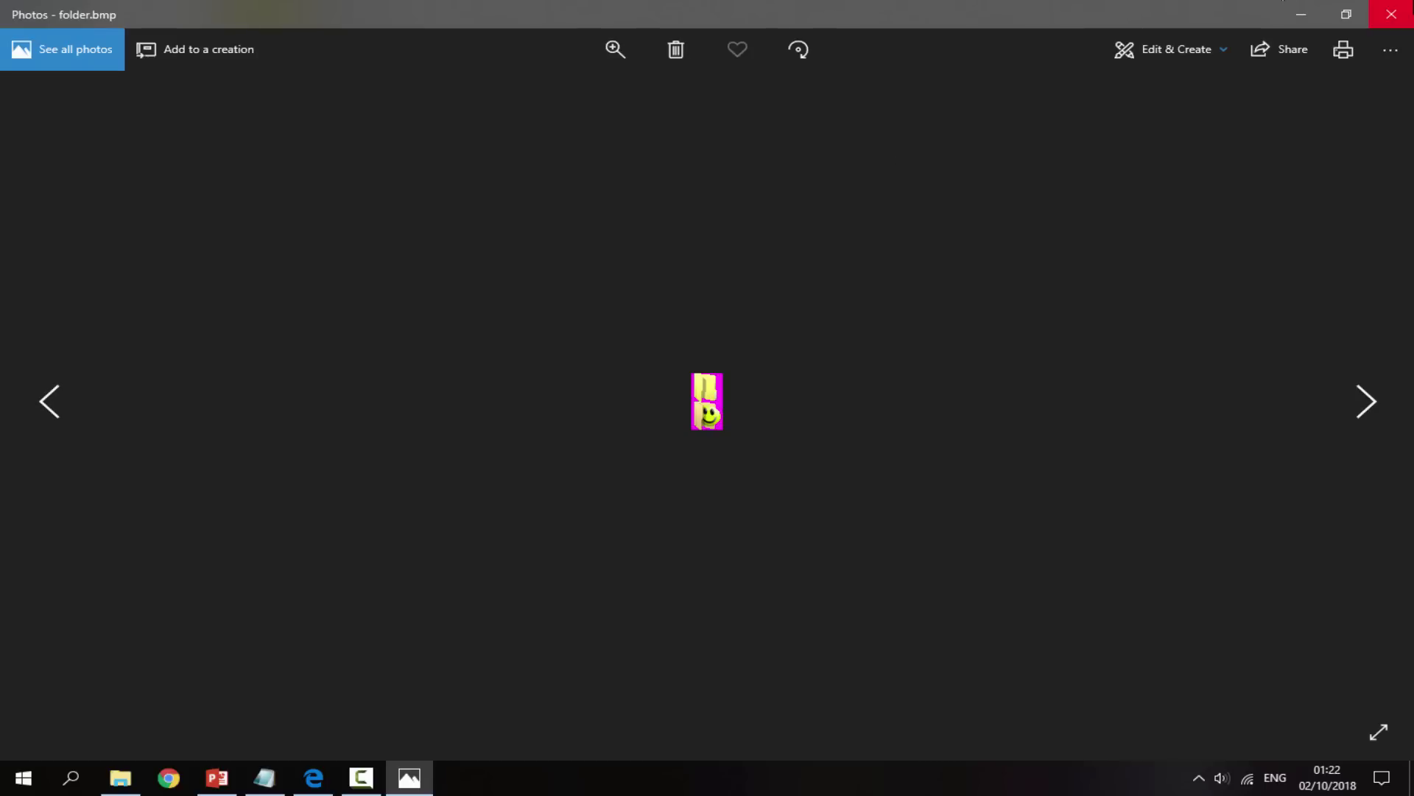
{"action": "left_click", "coordinate": [1391, 13]}
{"action": "left_click", "coordinate": [410, 323]}
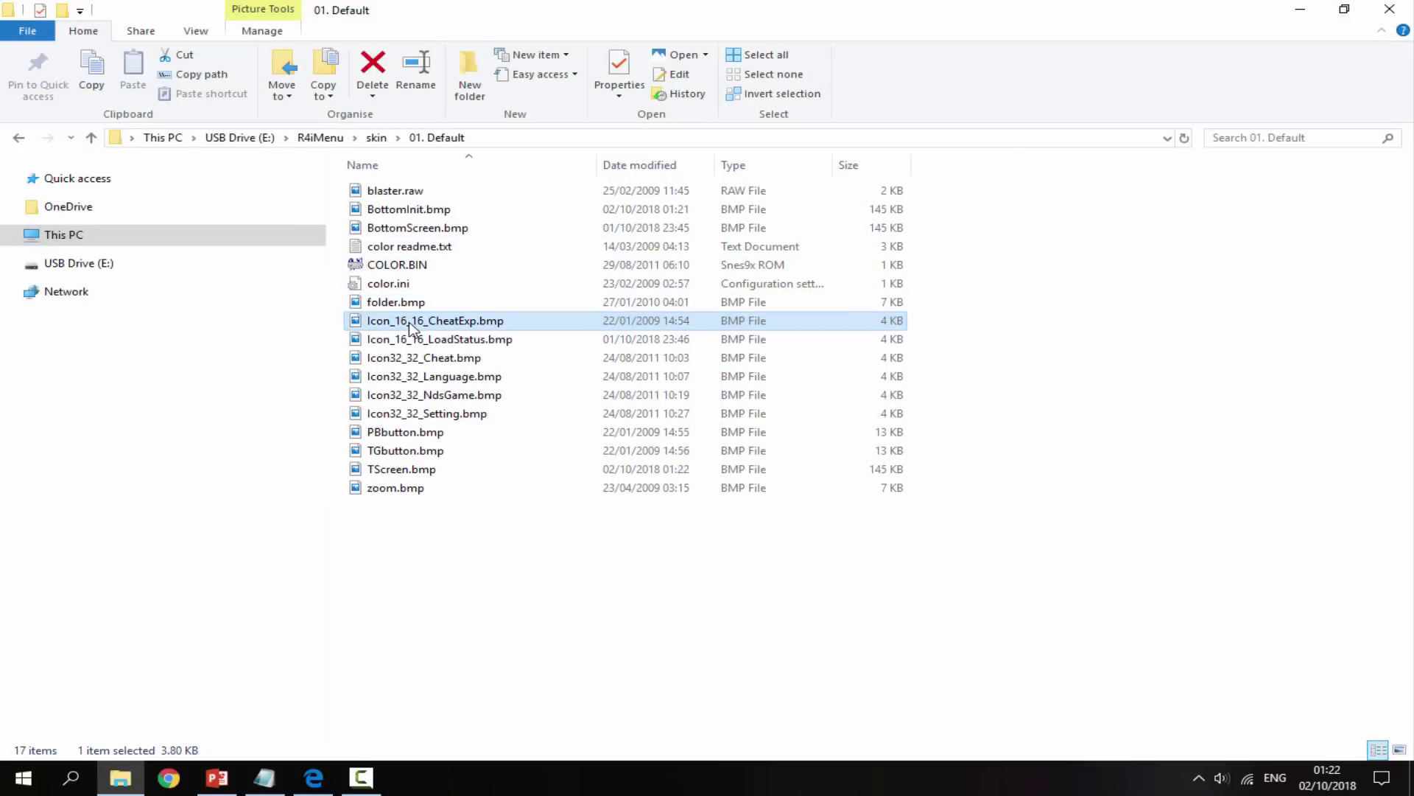
{"action": "double_click", "coordinate": [409, 324]}
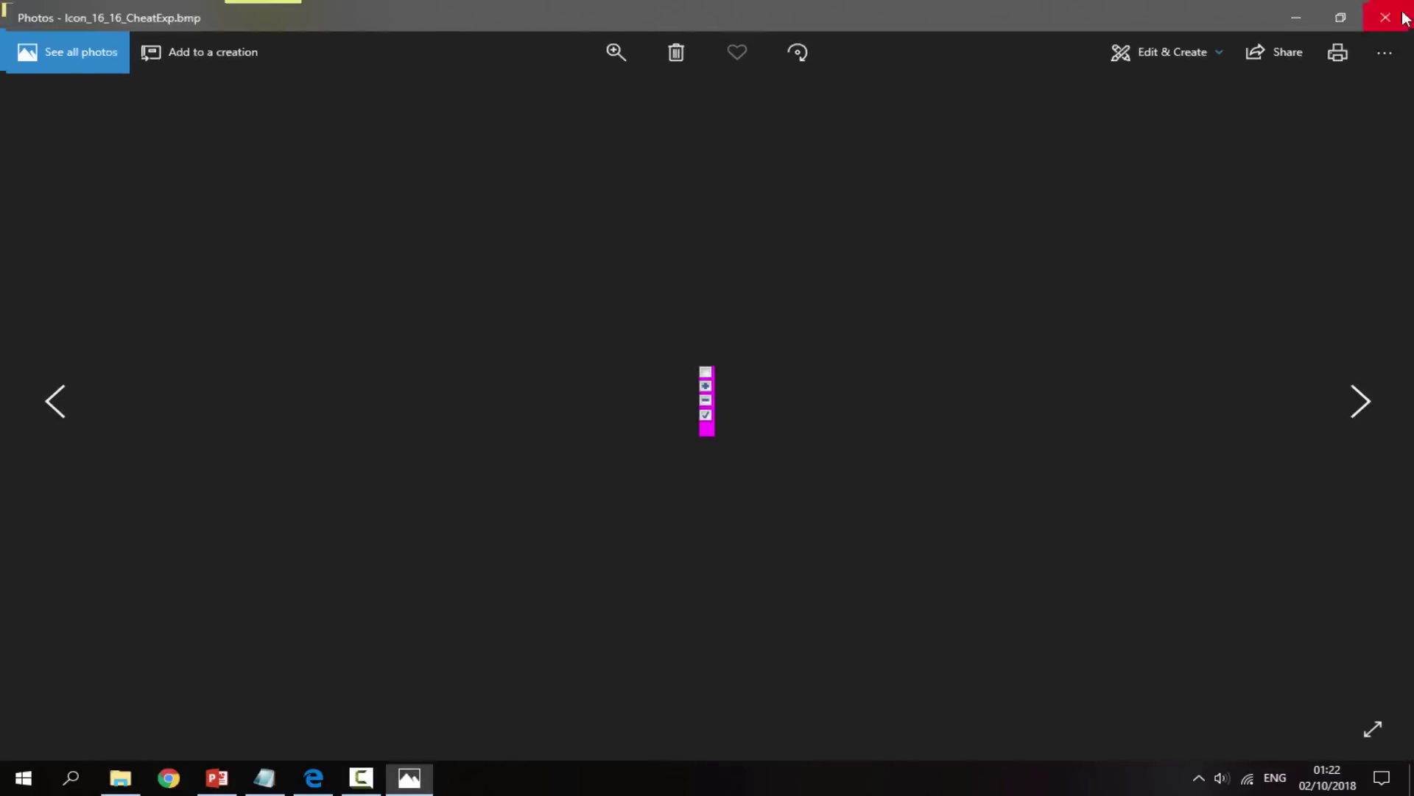
{"action": "left_click", "coordinate": [1391, 13]}
Open Icon_16_16_CheatExp.bmp in paint.net through Open with.
{"action": "right_click", "coordinate": [449, 322]}
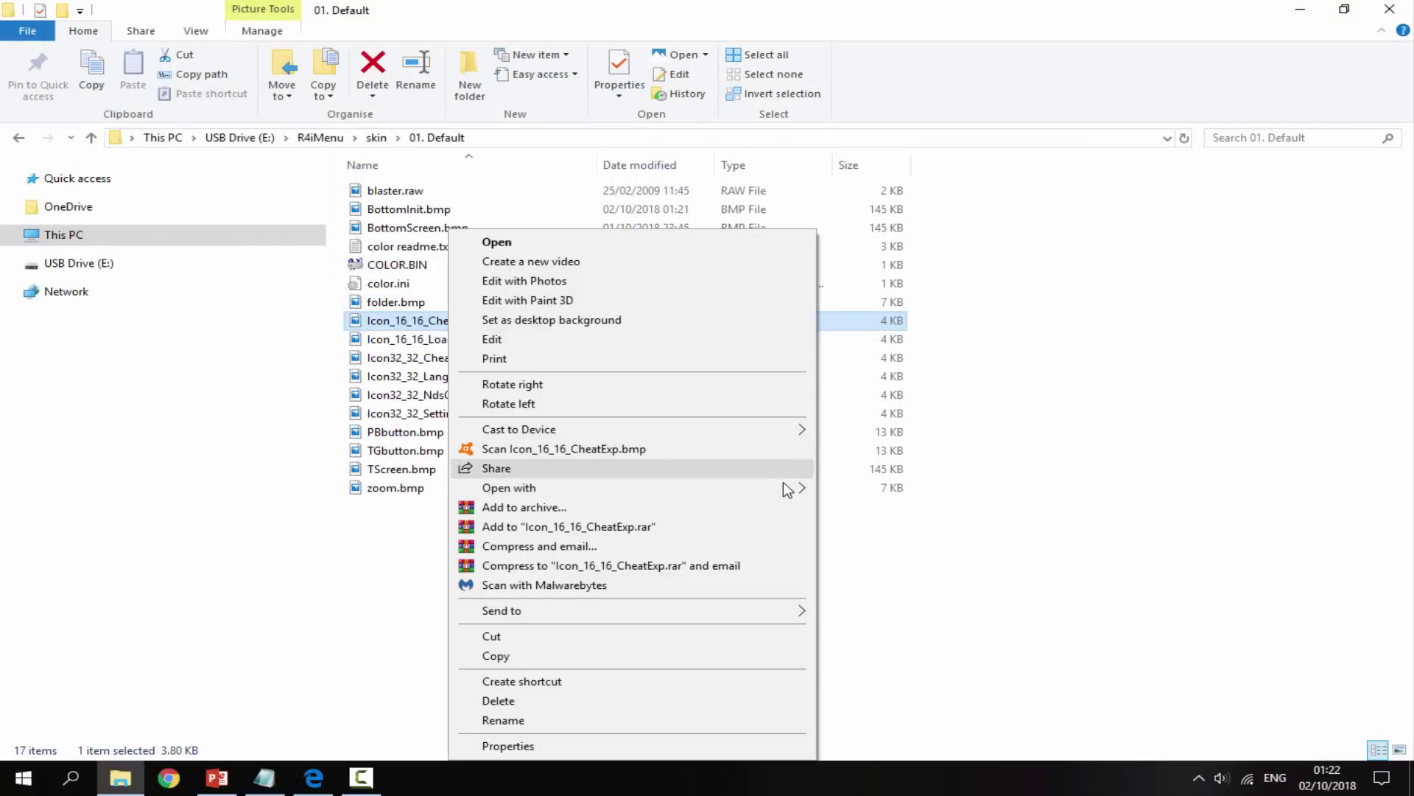
{"action": "mouse_move", "coordinate": [789, 486]}
{"action": "left_click", "coordinate": [869, 528]}
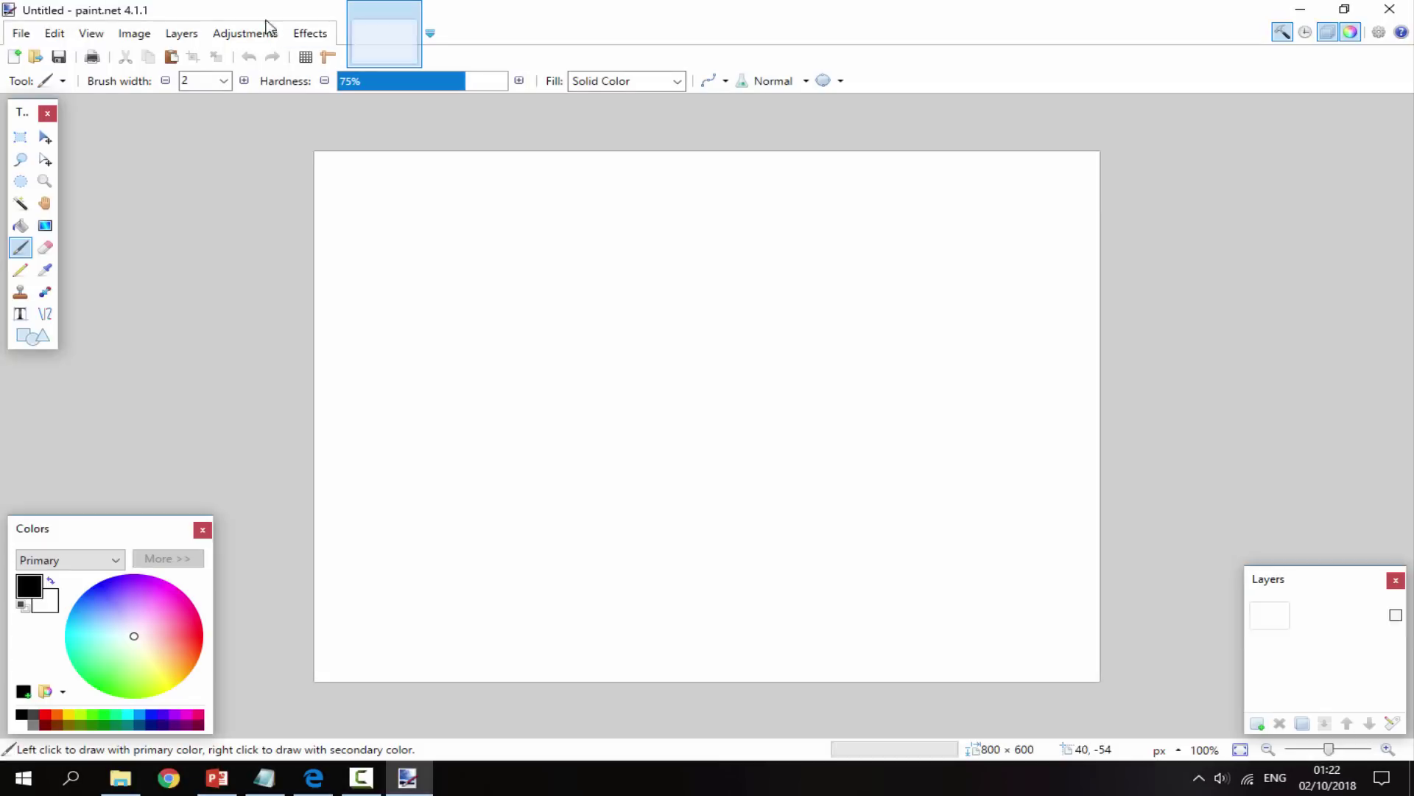
{"action": "left_click", "coordinate": [255, 34]}
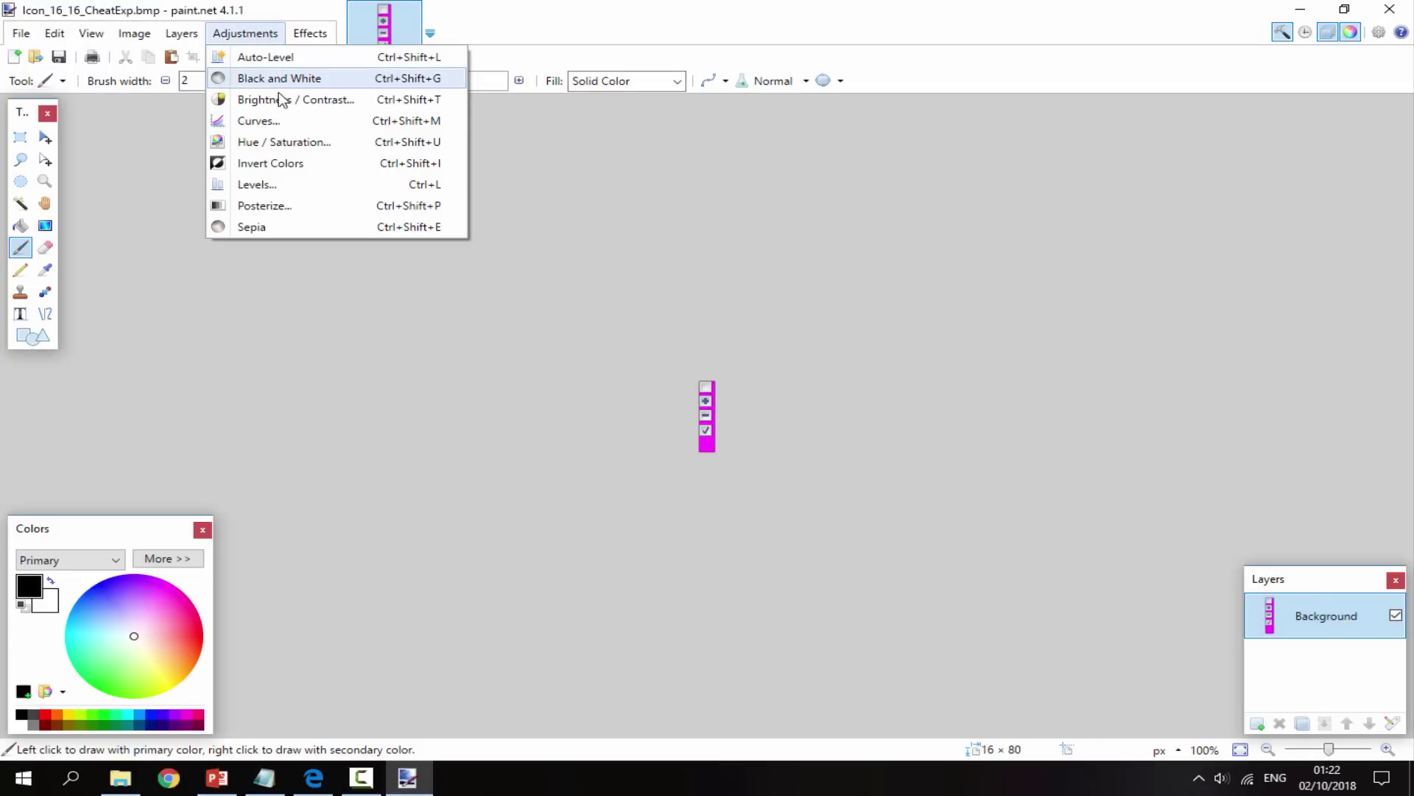
Shift the CheatExp icon strip's hue by -121 to cyan and save the BMP.
{"action": "left_click", "coordinate": [276, 142]}
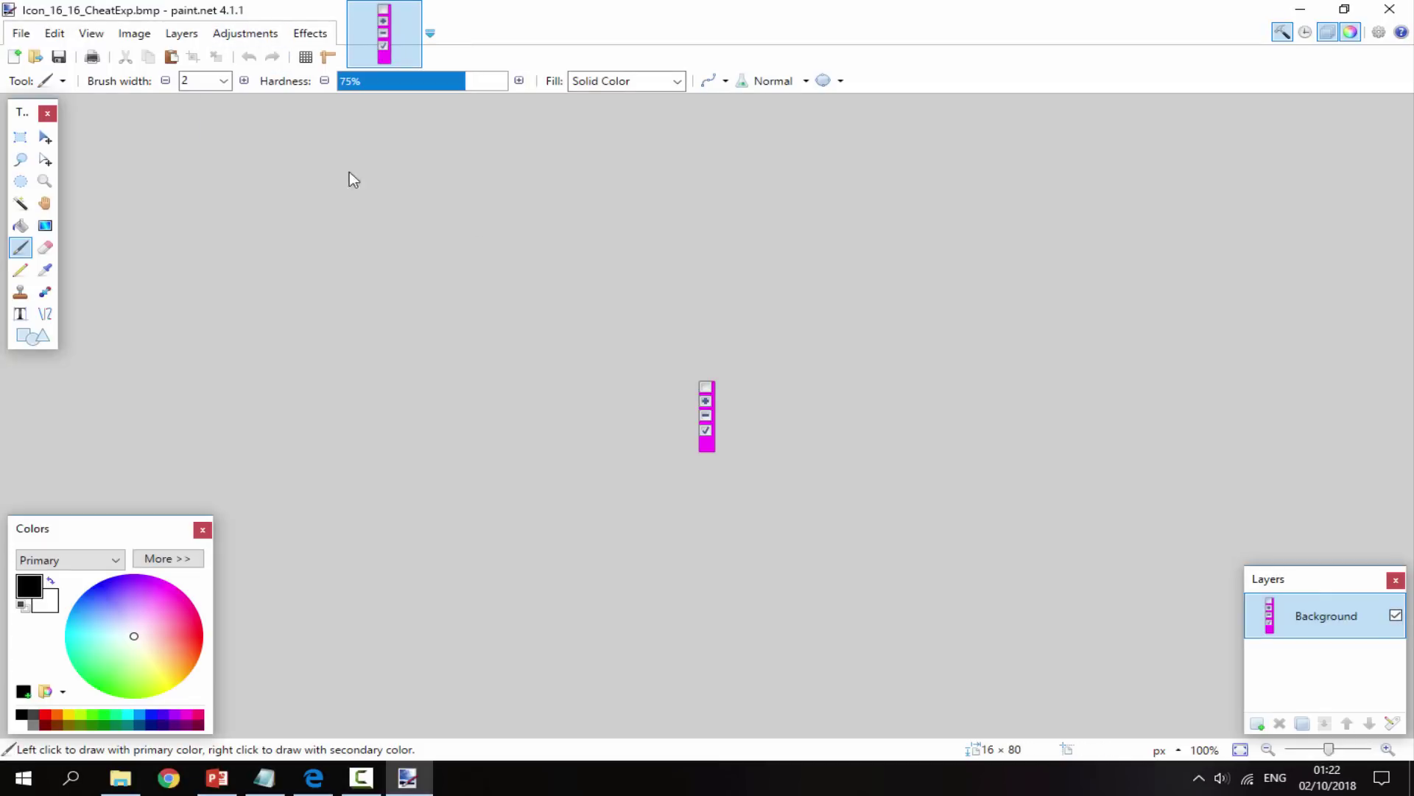
{"action": "left_click_drag", "start_coordinate": [679, 294], "coordinate": [543, 187]}
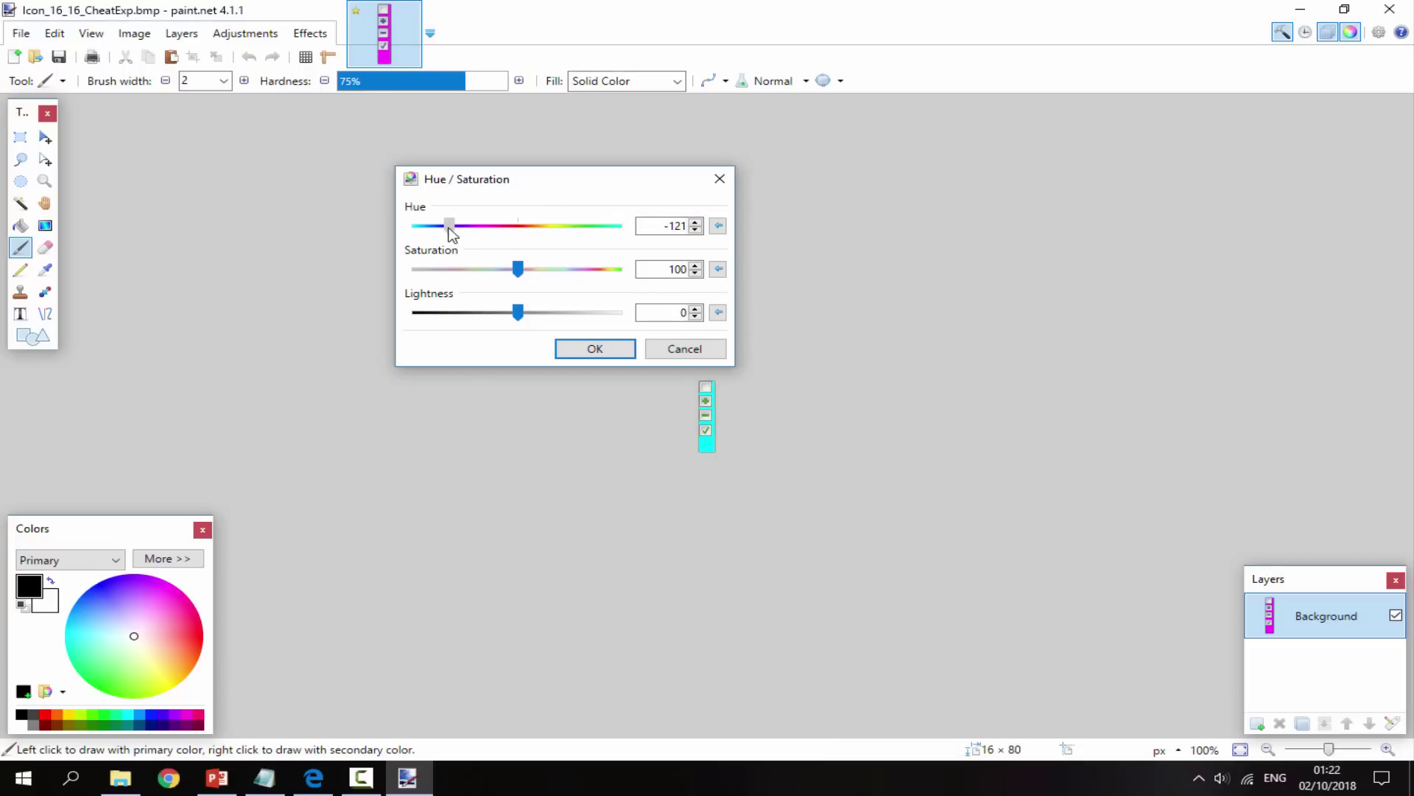
{"action": "left_click", "coordinate": [585, 351]}
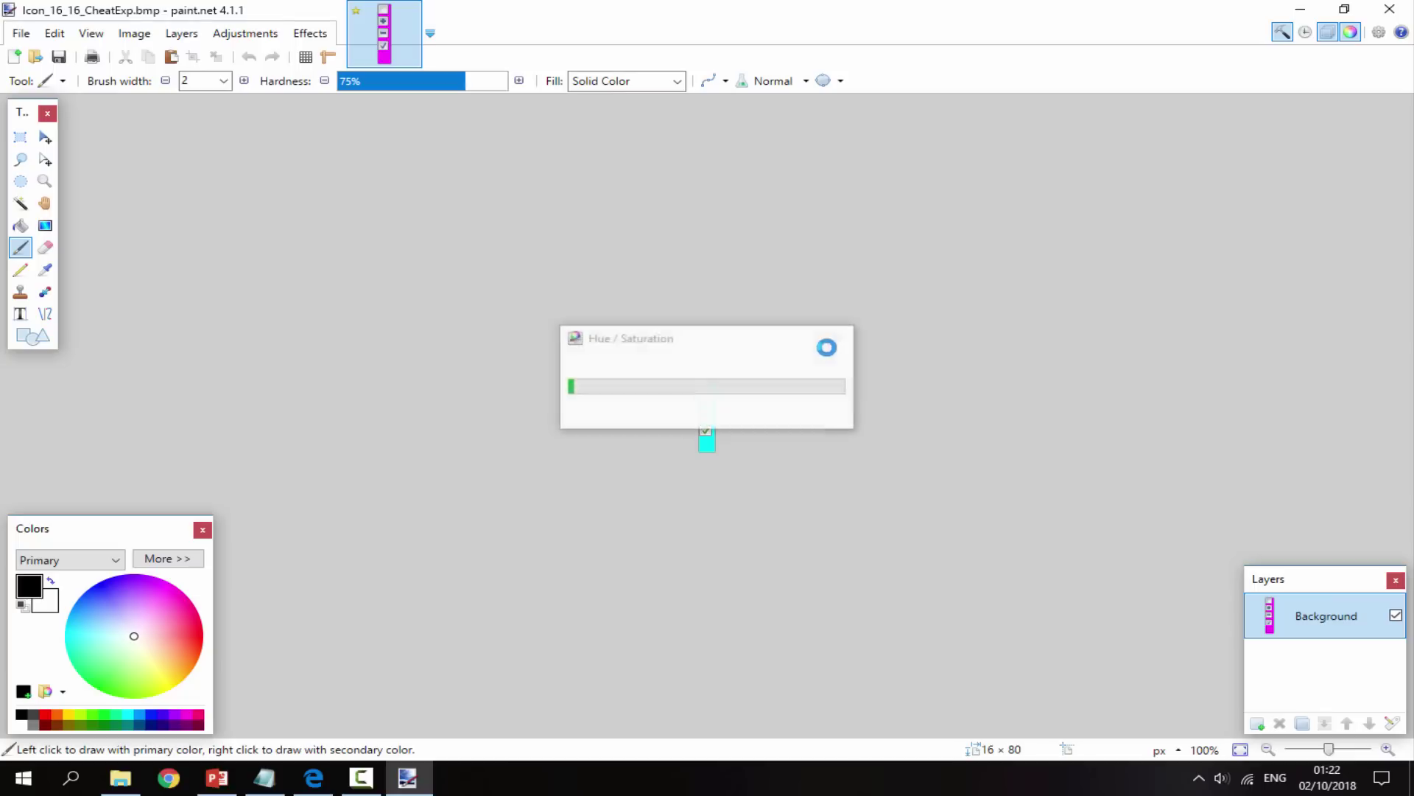
{"action": "left_click", "coordinate": [1389, 9]}
{"action": "left_click", "coordinate": [672, 461]}
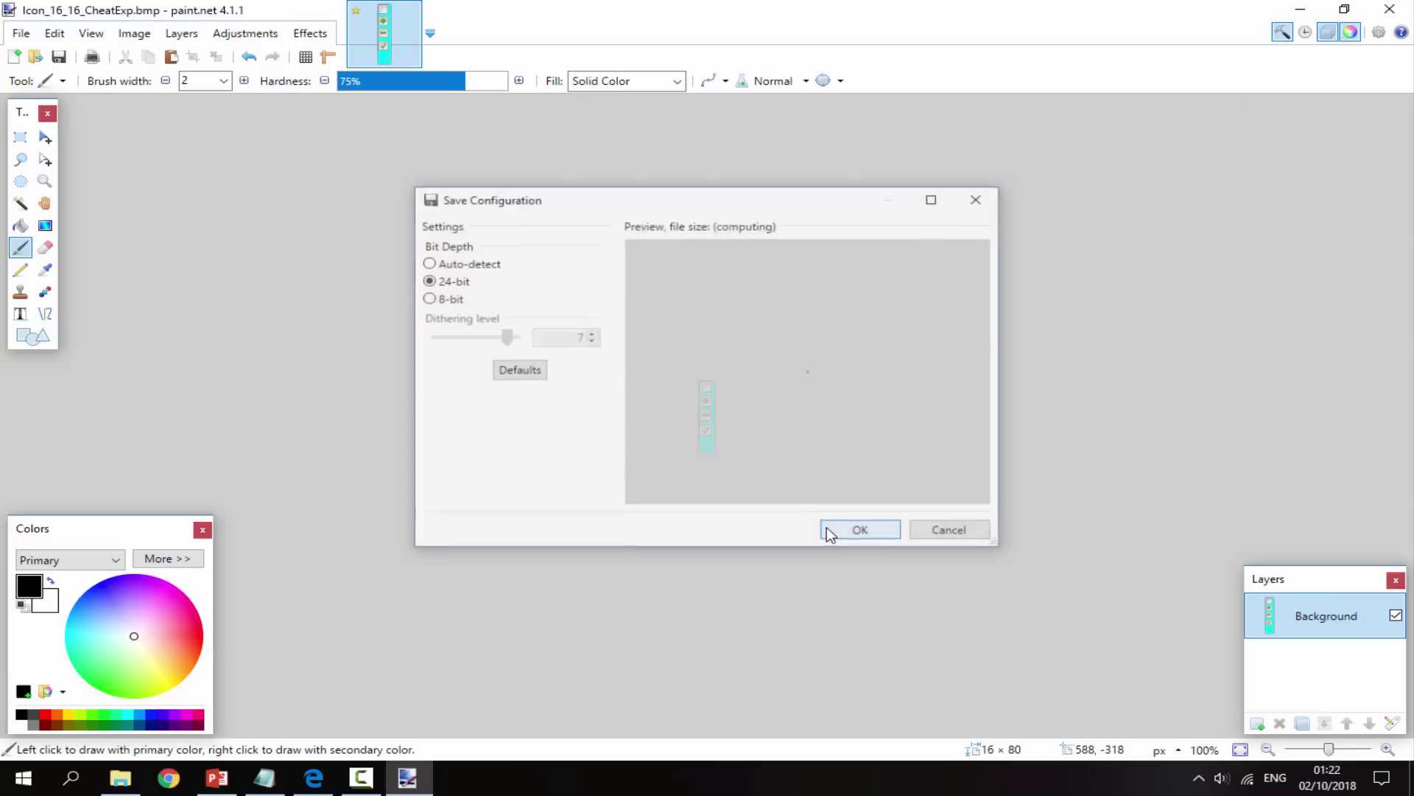
{"action": "left_click", "coordinate": [855, 530]}
Preview Icon_16_16_LoadStatus.bmp in Photos, close it, then open the file in paint.net.
{"action": "double_click", "coordinate": [484, 339]}
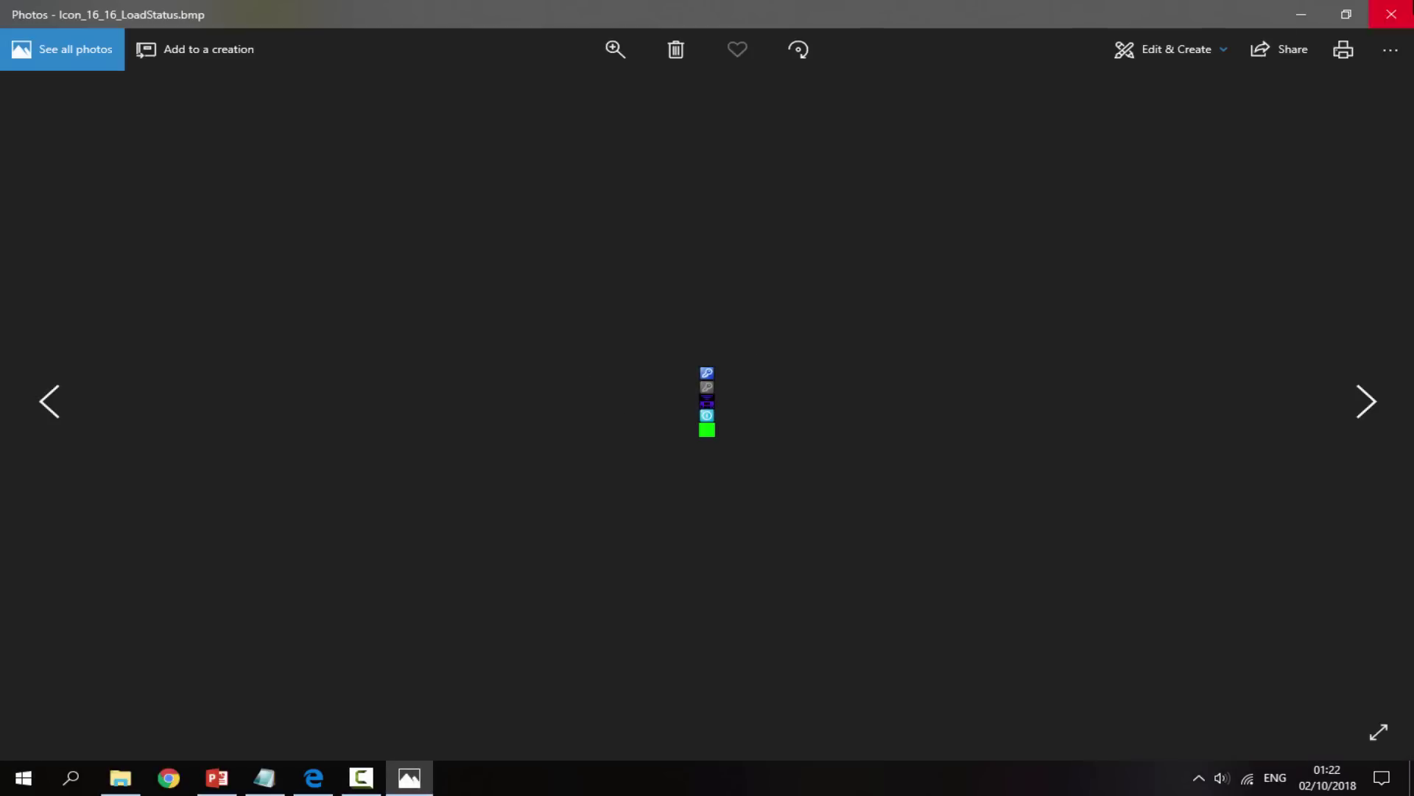
{"action": "key", "text": "alt+F4"}
{"action": "right_click", "coordinate": [506, 340]}
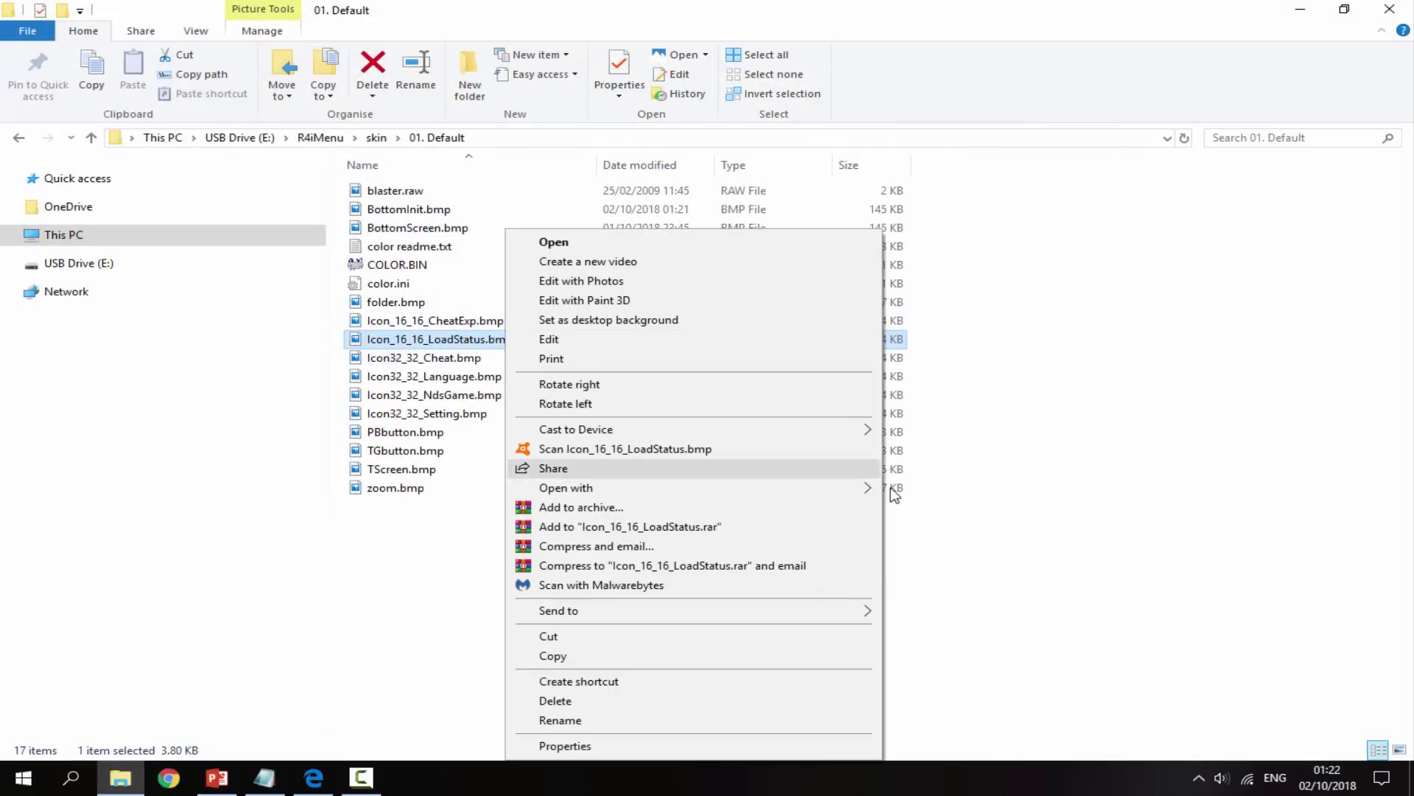
{"action": "mouse_move", "coordinate": [872, 487]}
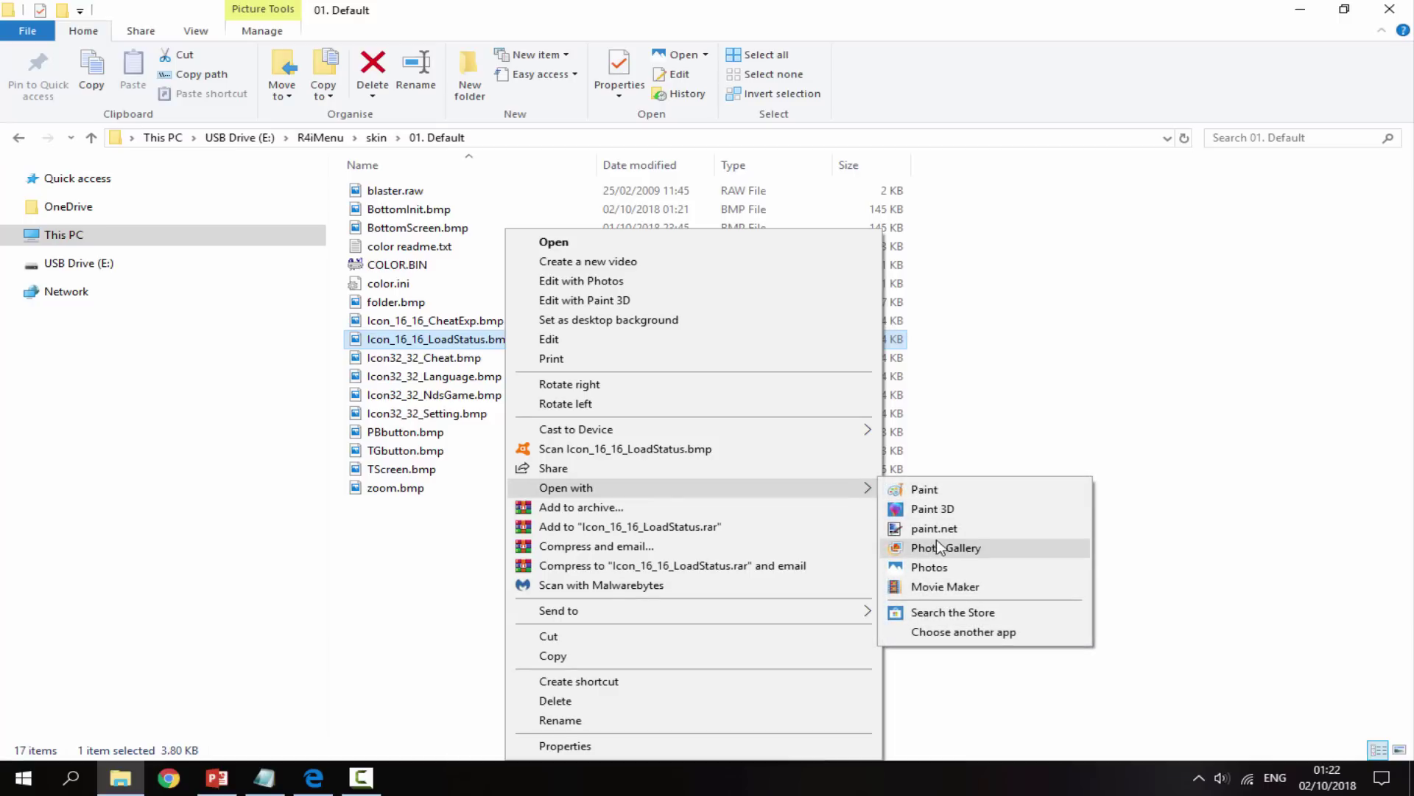
{"action": "left_click", "coordinate": [936, 531]}
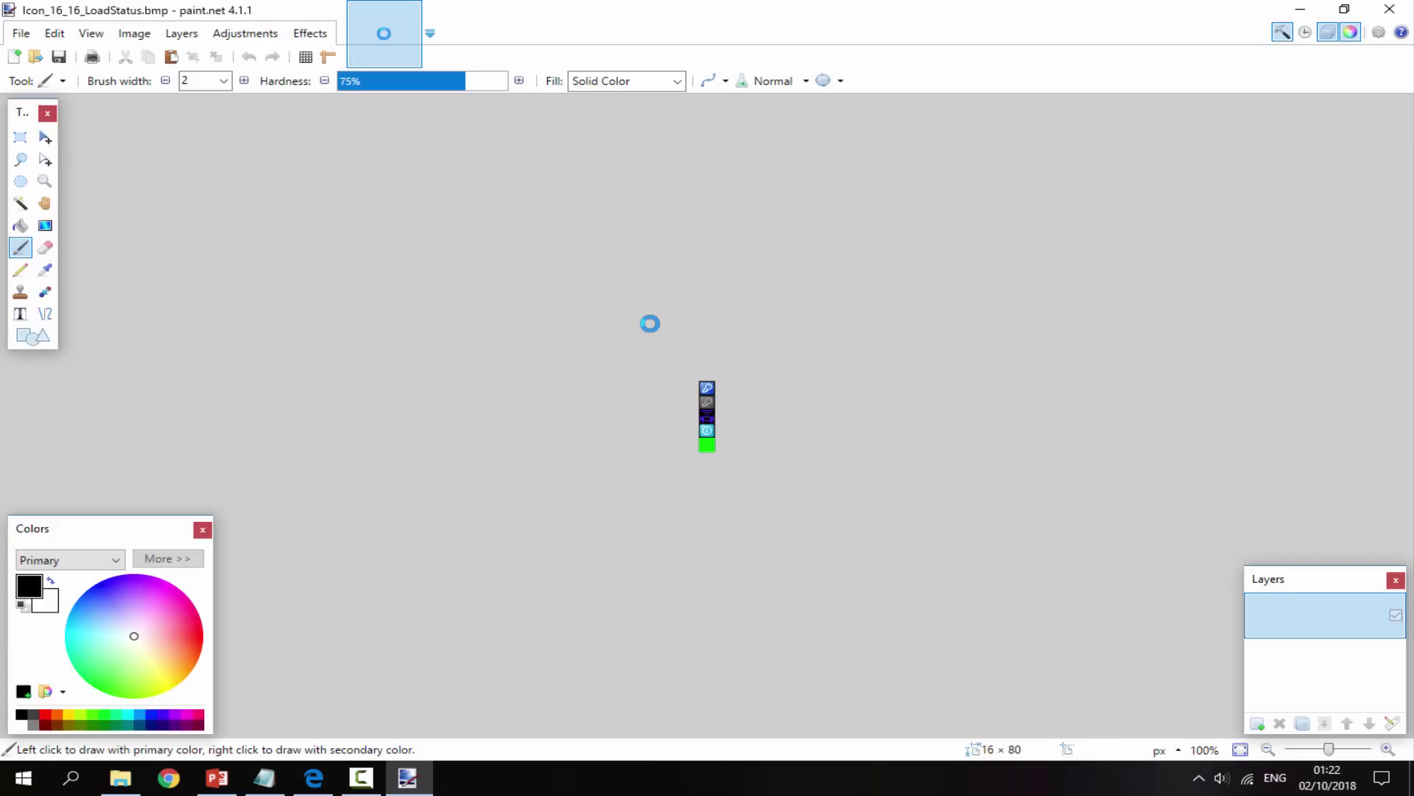
Zoom the LoadStatus icon strip to 400% and apply a Hue shift of -107.
{"action": "left_click", "coordinate": [1388, 750]}
{"action": "left_click", "coordinate": [1386, 751]}
{"action": "left_click", "coordinate": [1386, 752]}
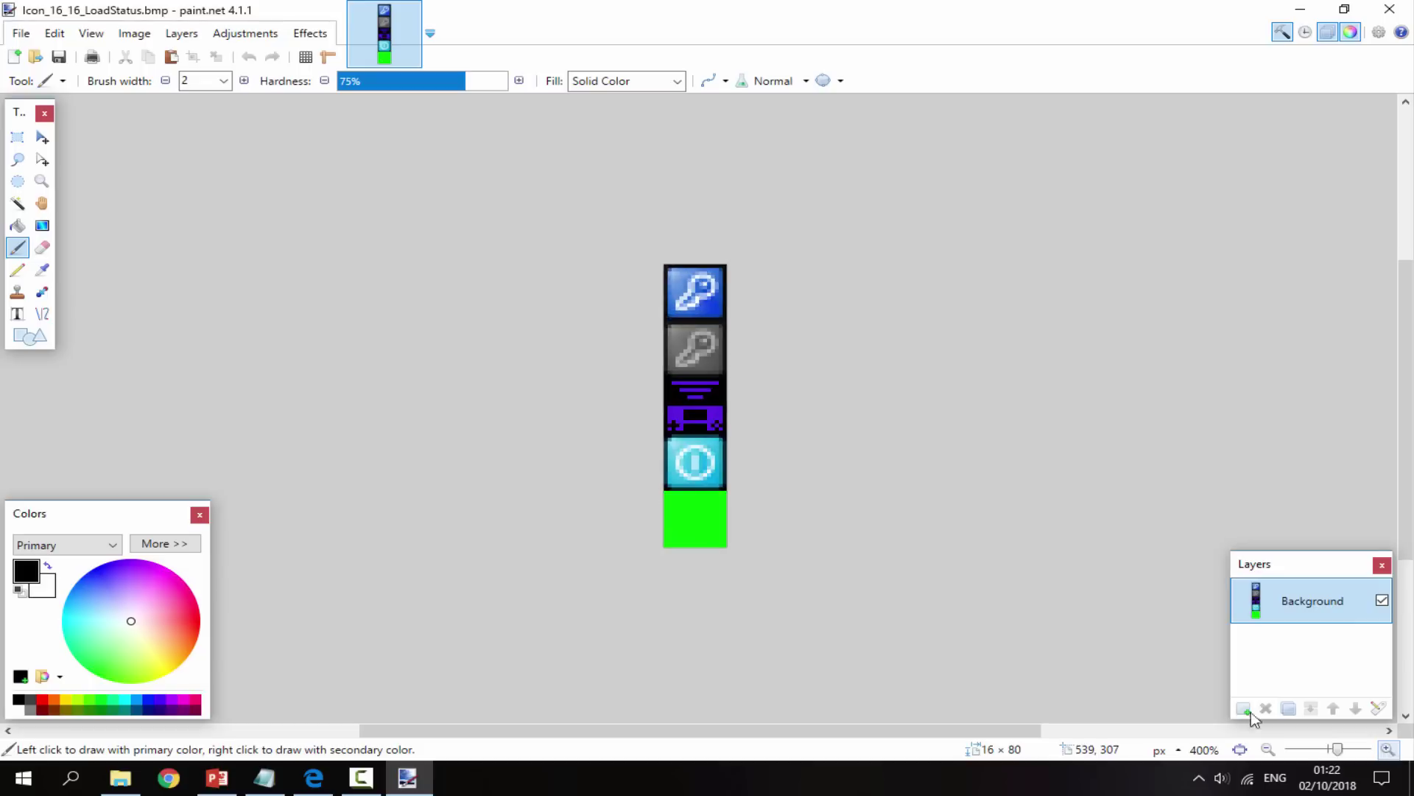
{"action": "left_click", "coordinate": [270, 33]}
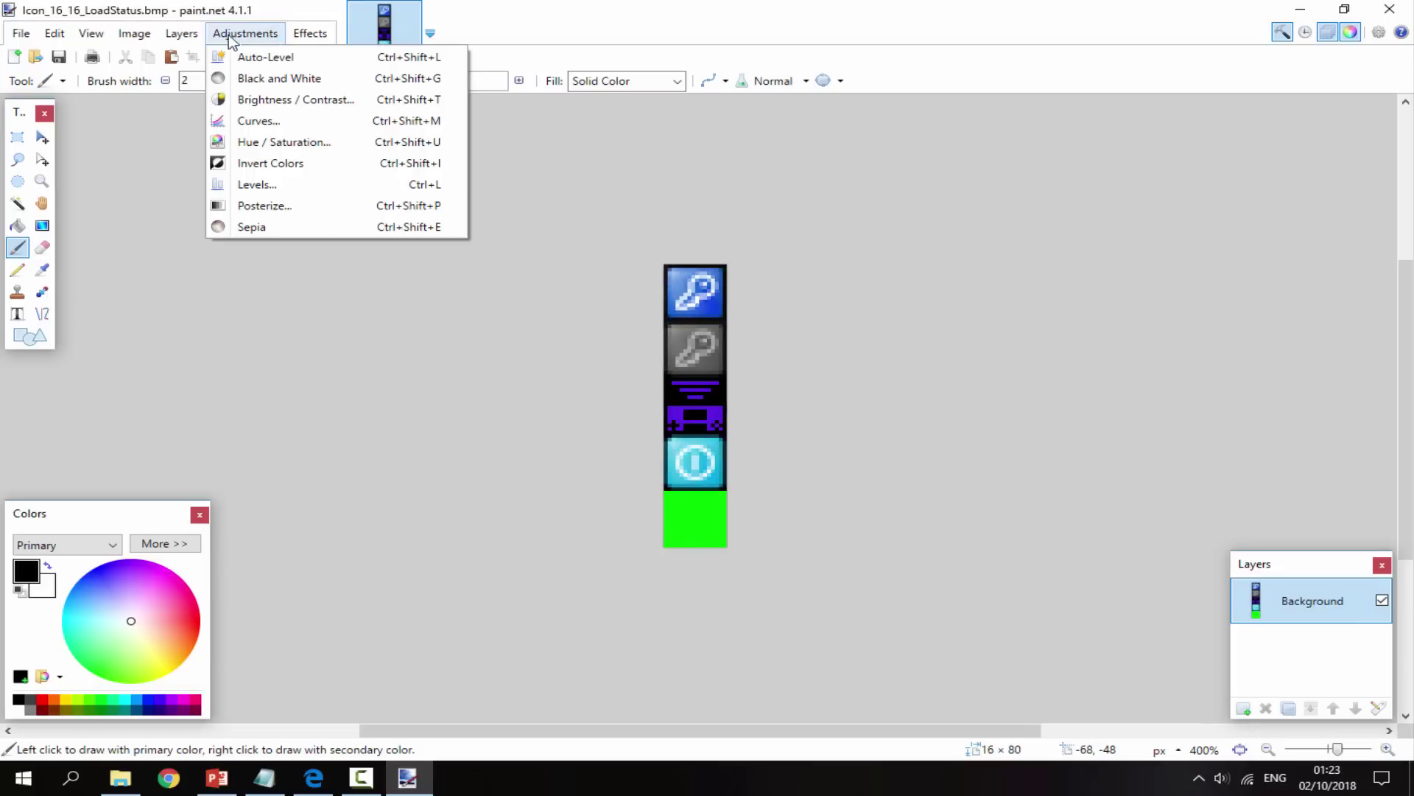
{"action": "left_click", "coordinate": [268, 143]}
{"action": "left_click_drag", "start_coordinate": [704, 281], "coordinate": [361, 124]}
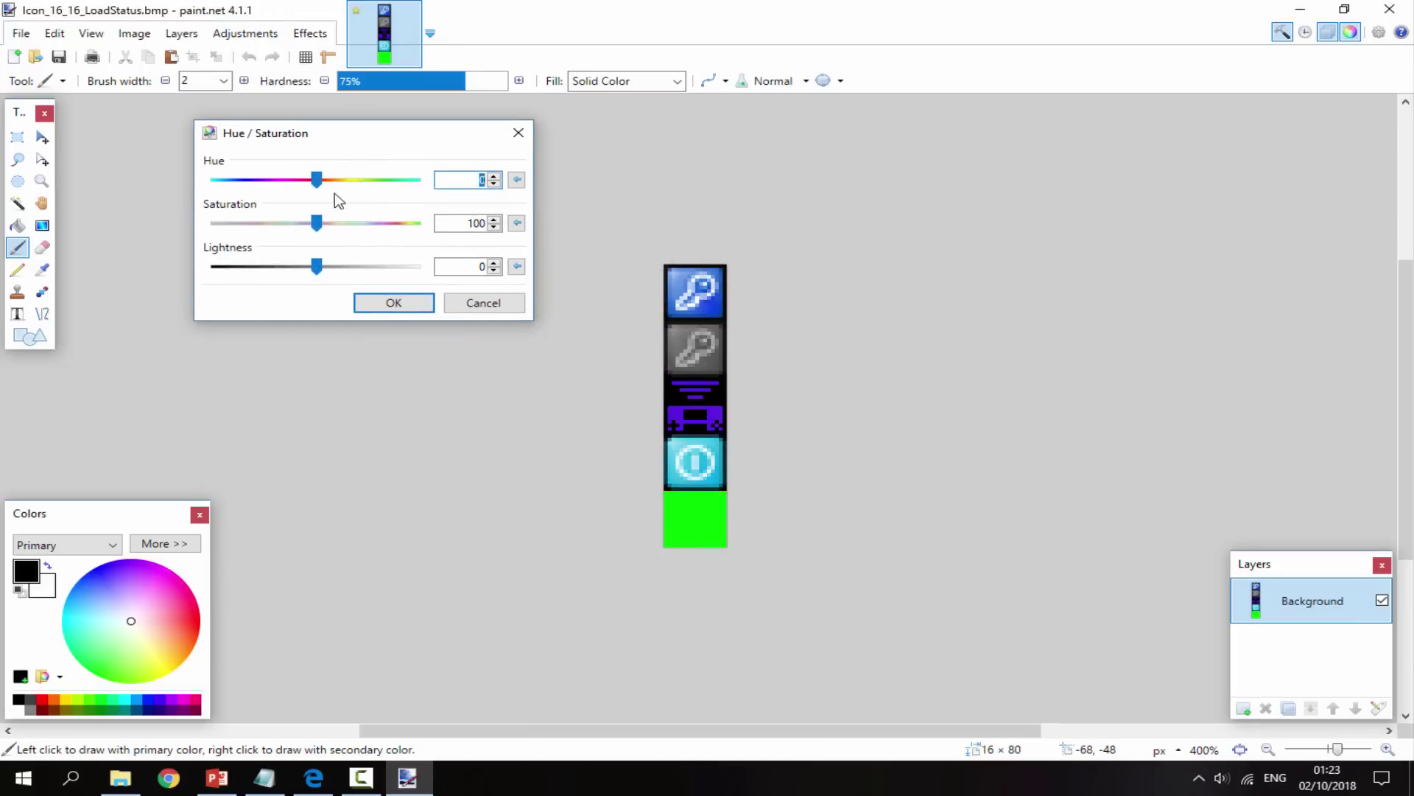
{"action": "left_click_drag", "start_coordinate": [321, 190], "coordinate": [261, 203]}
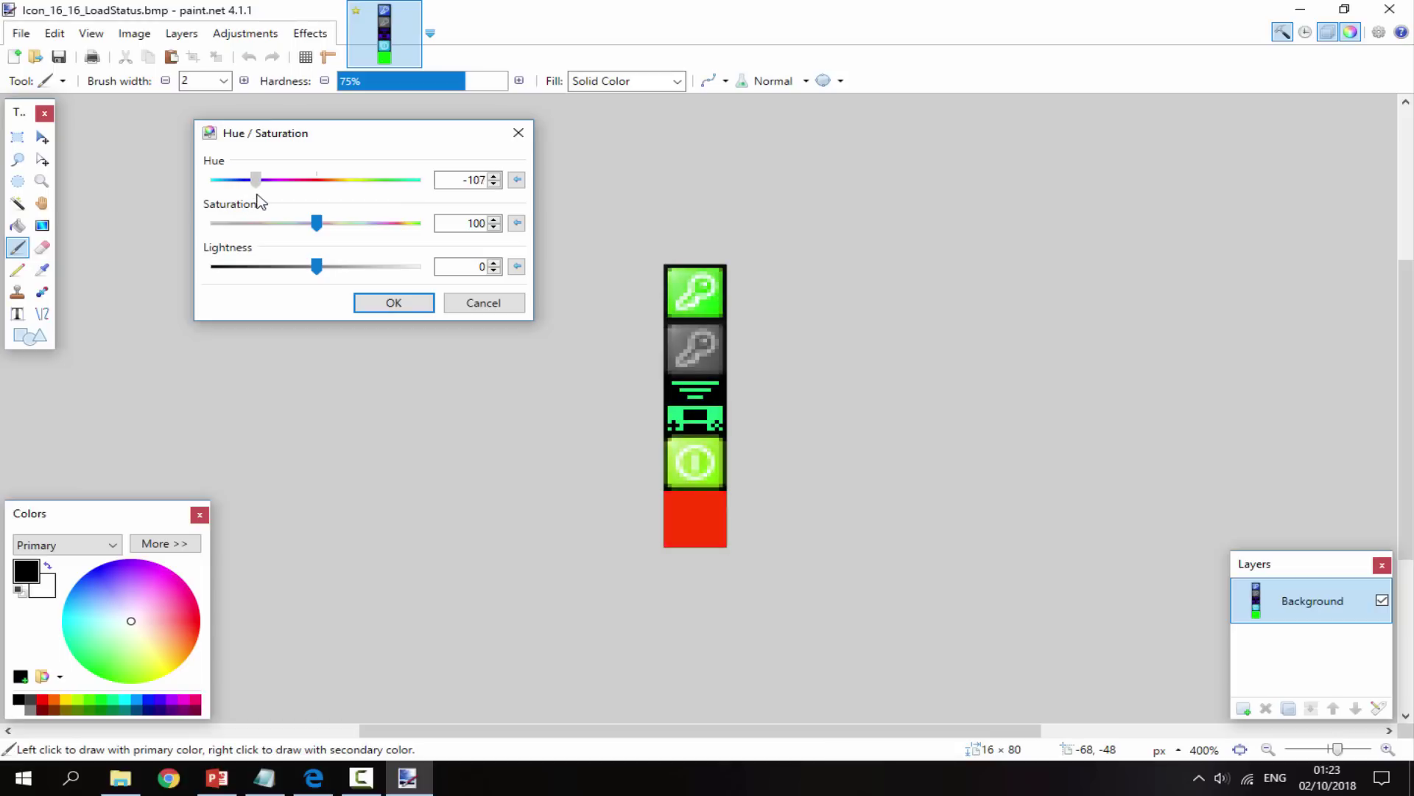
{"action": "left_click", "coordinate": [394, 303]}
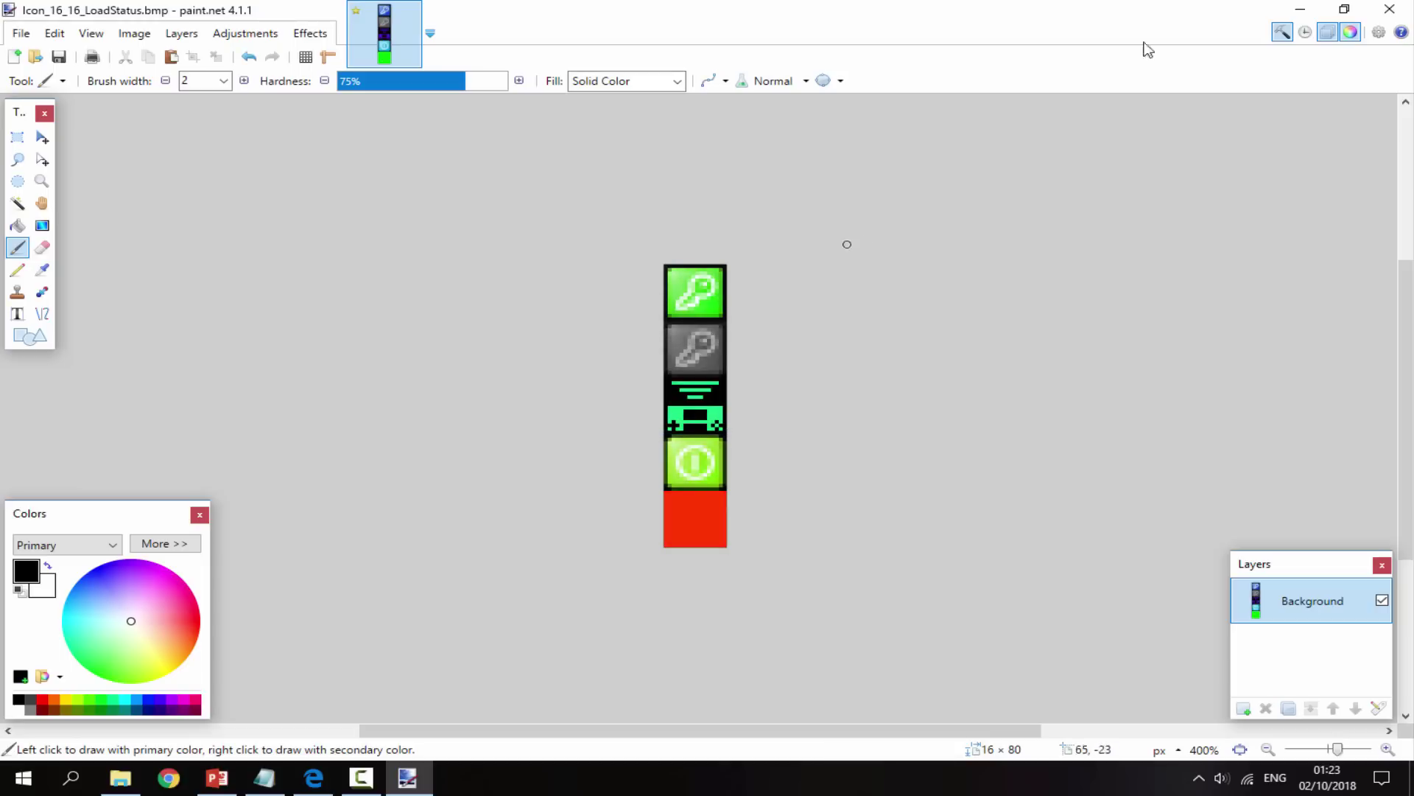
Close the image and save the recoloured file as a 24-bit BMP.
{"action": "left_click", "coordinate": [1389, 9]}
{"action": "left_click", "coordinate": [645, 449]}
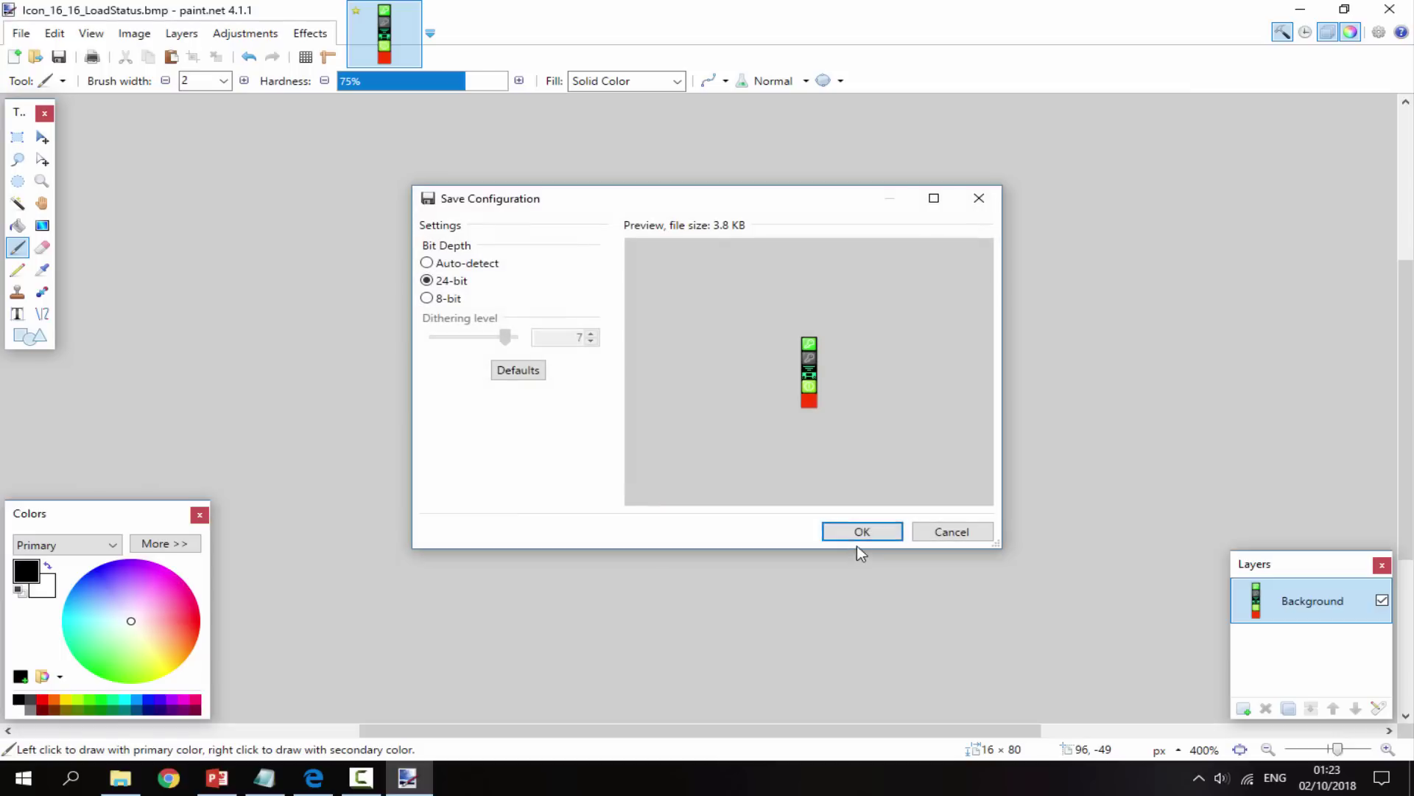
{"action": "left_click", "coordinate": [862, 531]}
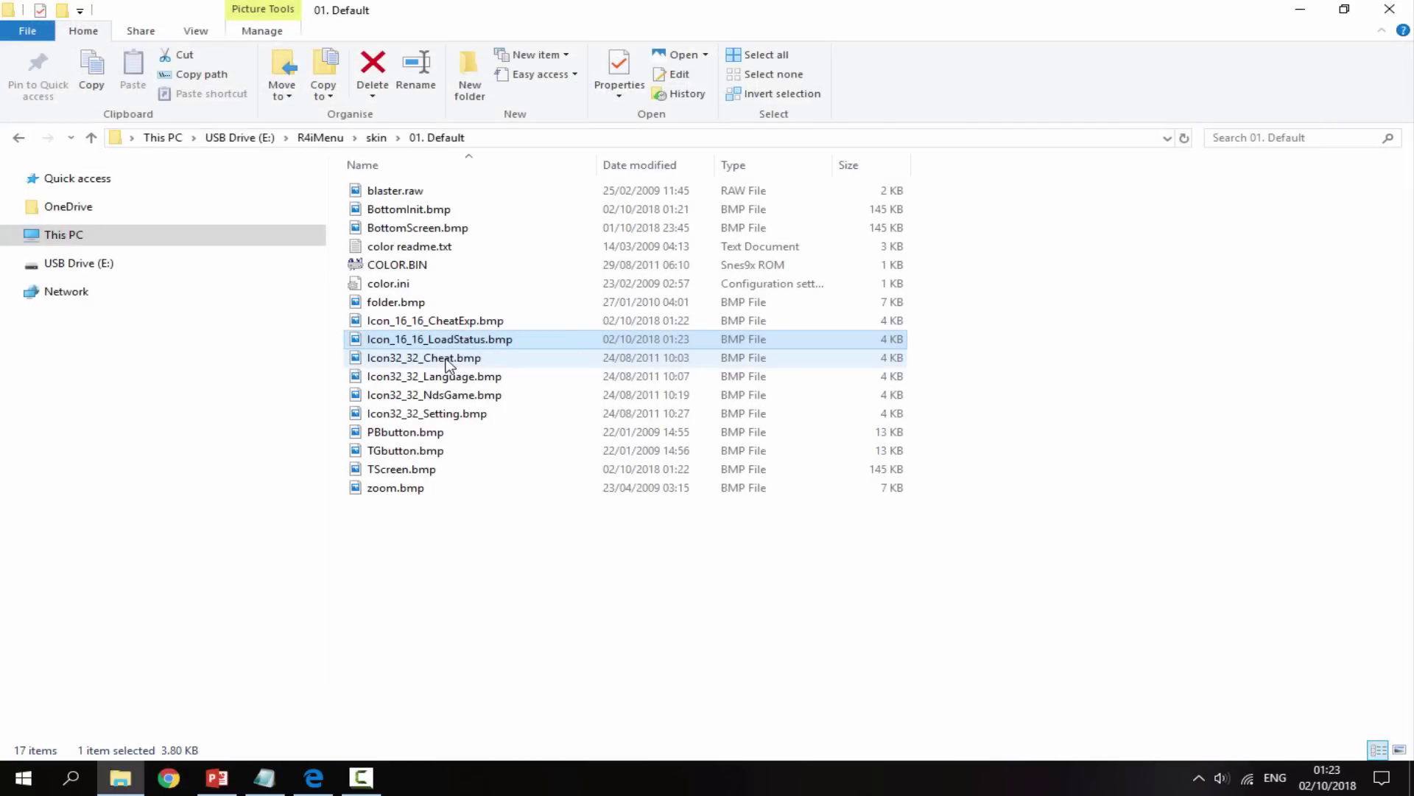
{"action": "double_click", "coordinate": [450, 360]}
{"action": "key", "text": "alt+F4"}
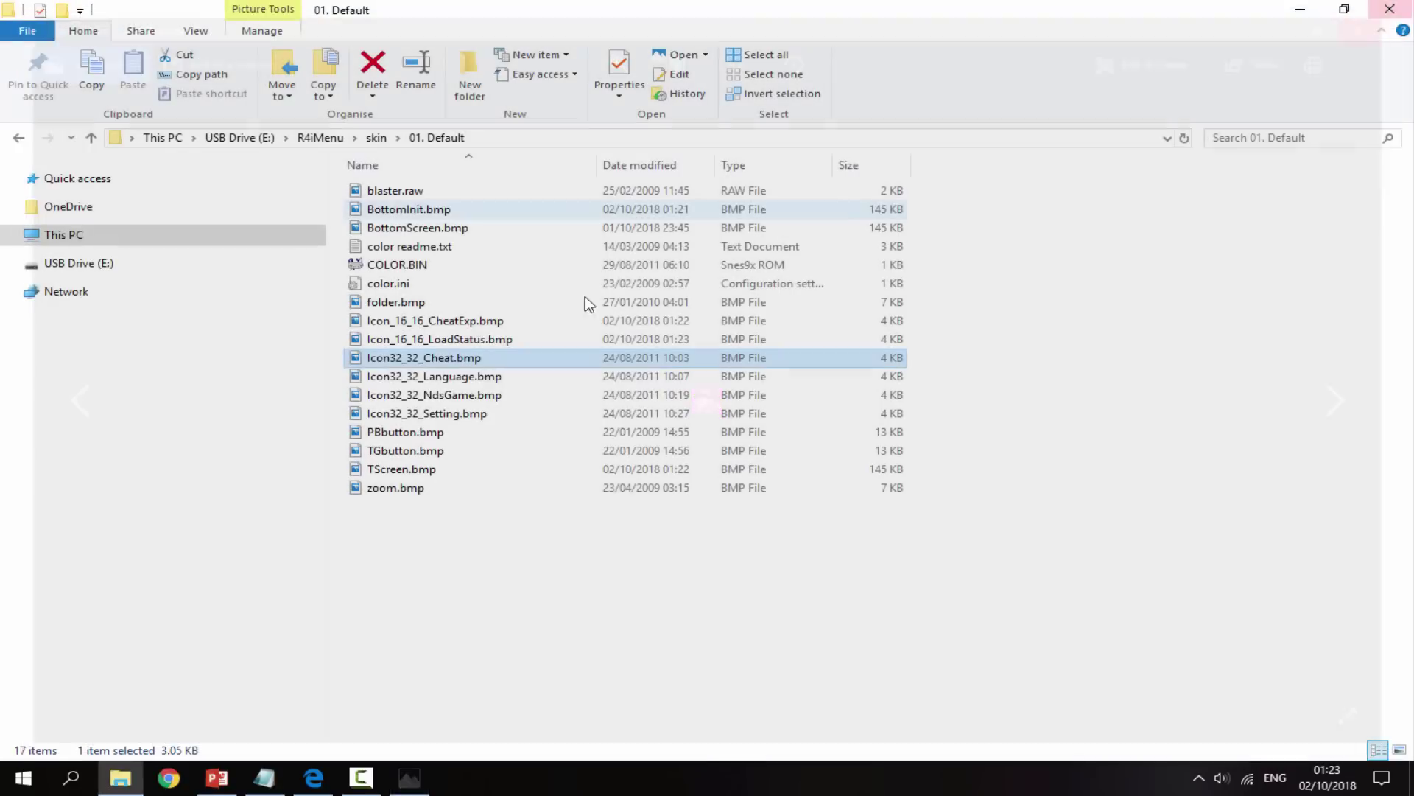
{"action": "double_click", "coordinate": [409, 378]}
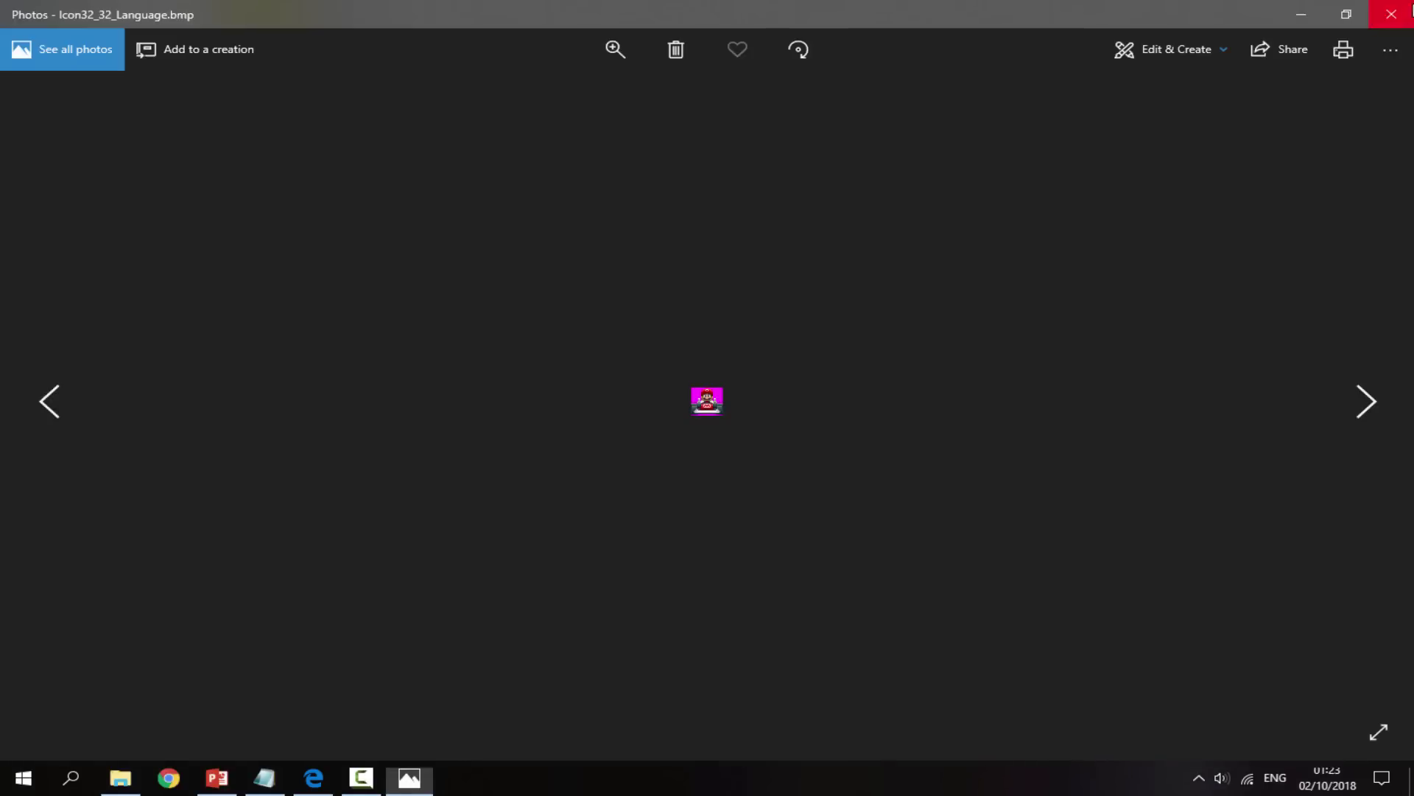
{"action": "key", "text": "alt+F4"}
{"action": "double_click", "coordinate": [553, 395]}
{"action": "key", "text": "alt+F4"}
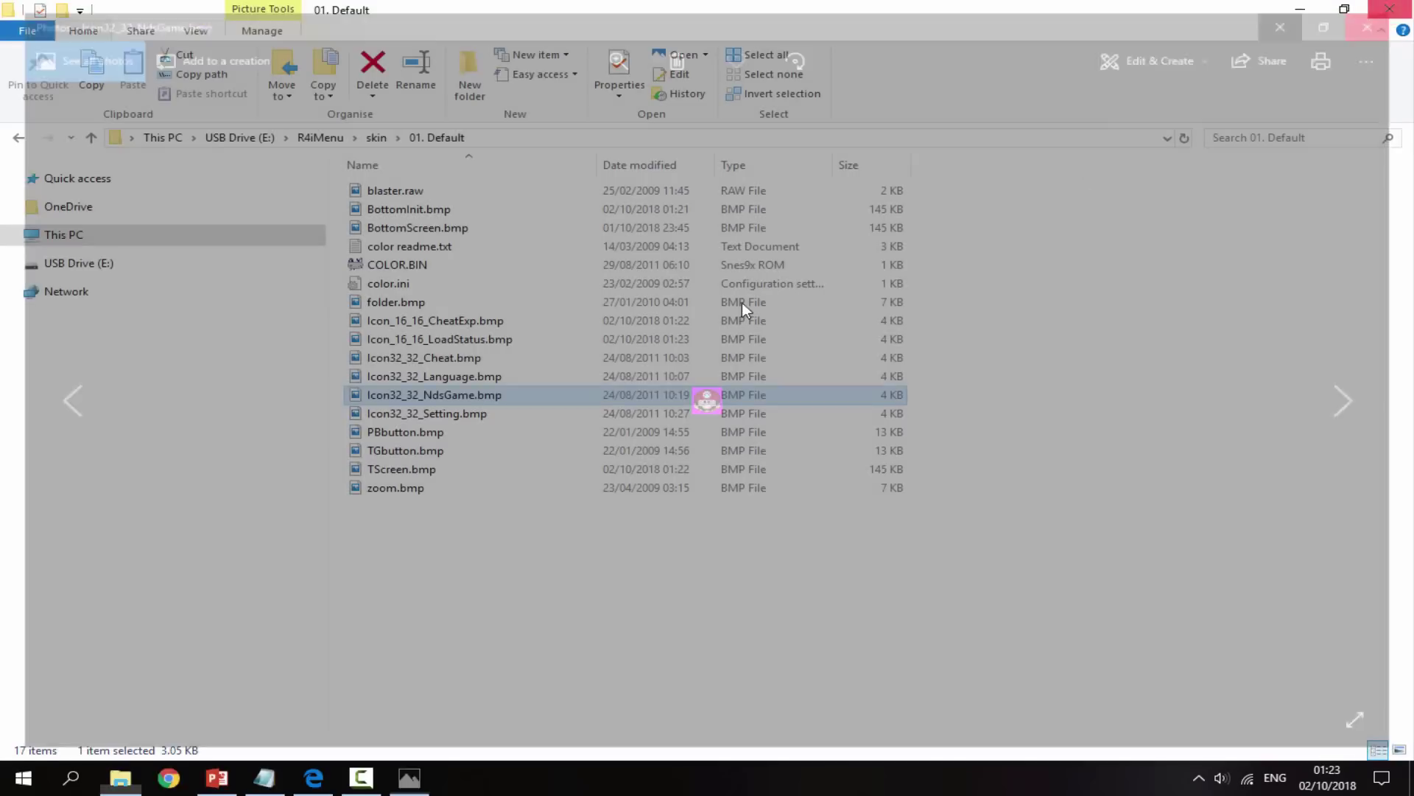
{"action": "double_click", "coordinate": [515, 414]}
{"action": "key", "text": "alt+F4"}
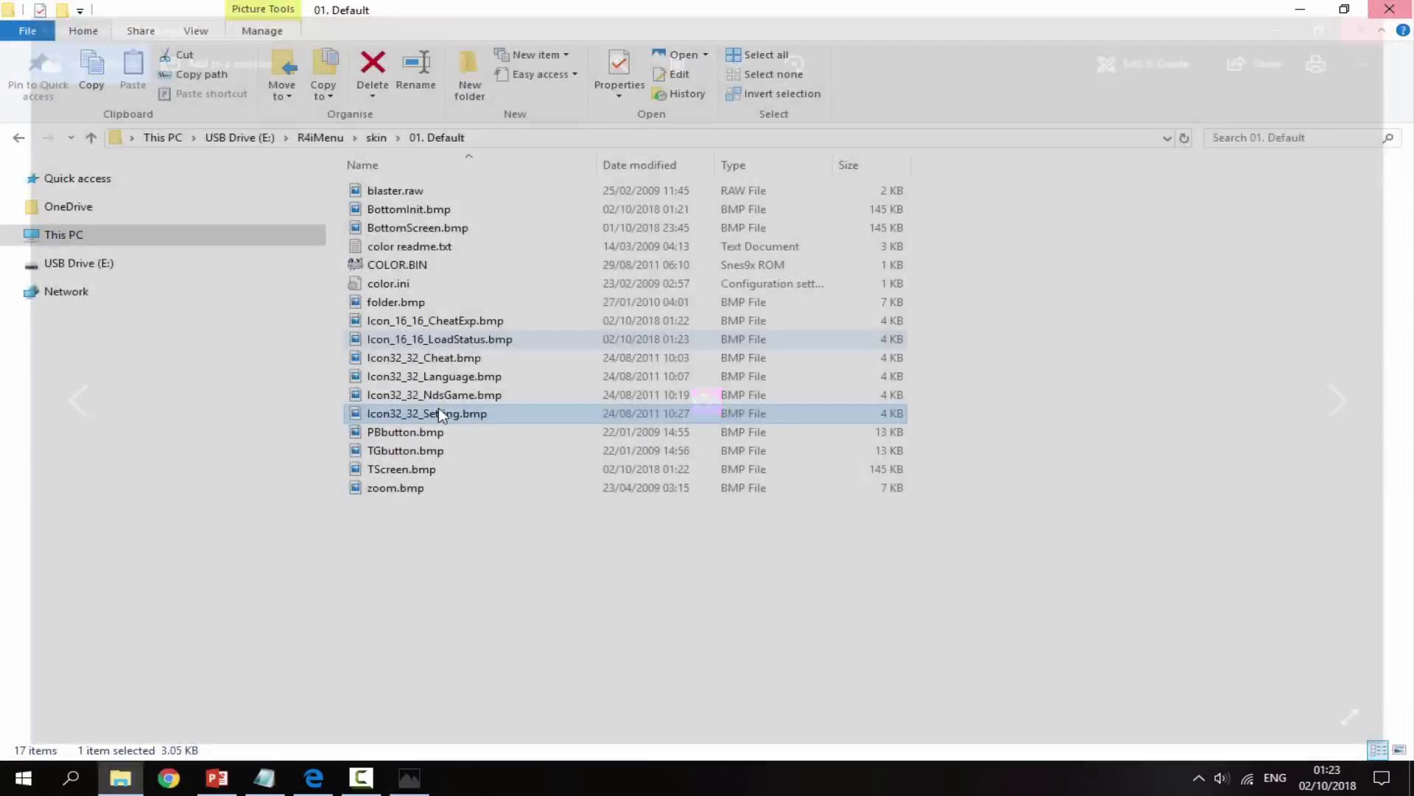
{"action": "double_click", "coordinate": [414, 435]}
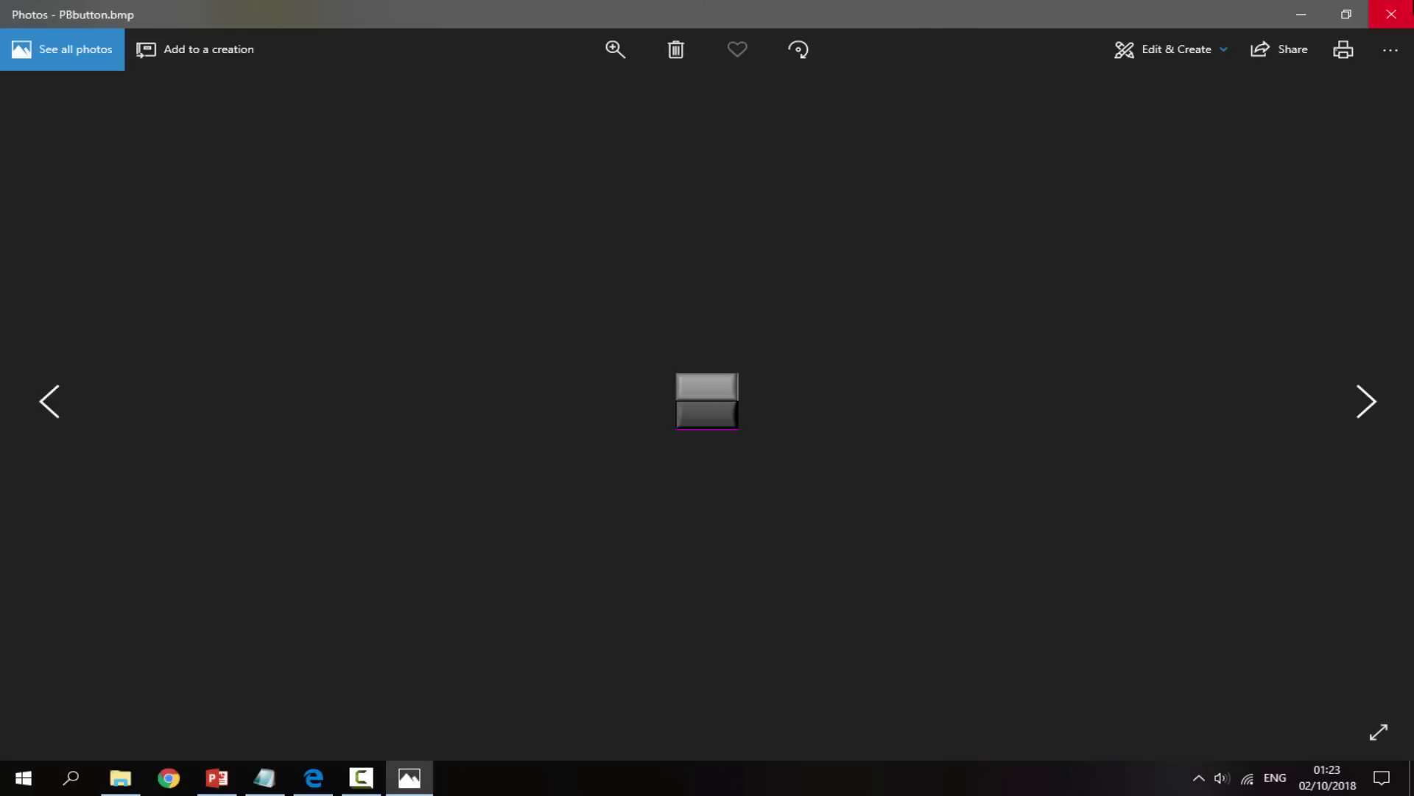
{"action": "key", "text": "alt+F4"}
{"action": "left_click", "coordinate": [613, 554]}
{"action": "double_click", "coordinate": [477, 489]}
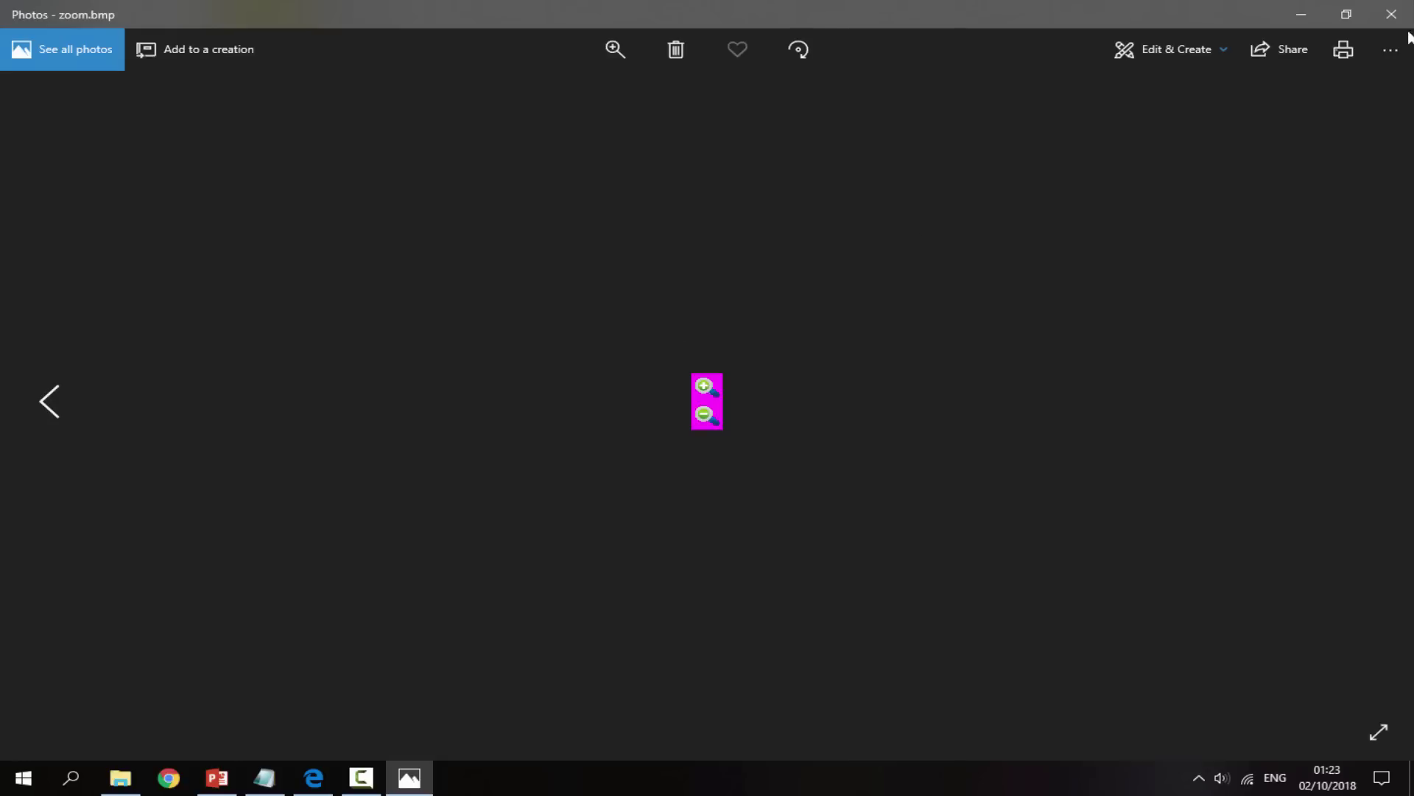
{"action": "left_click", "coordinate": [1395, 14]}
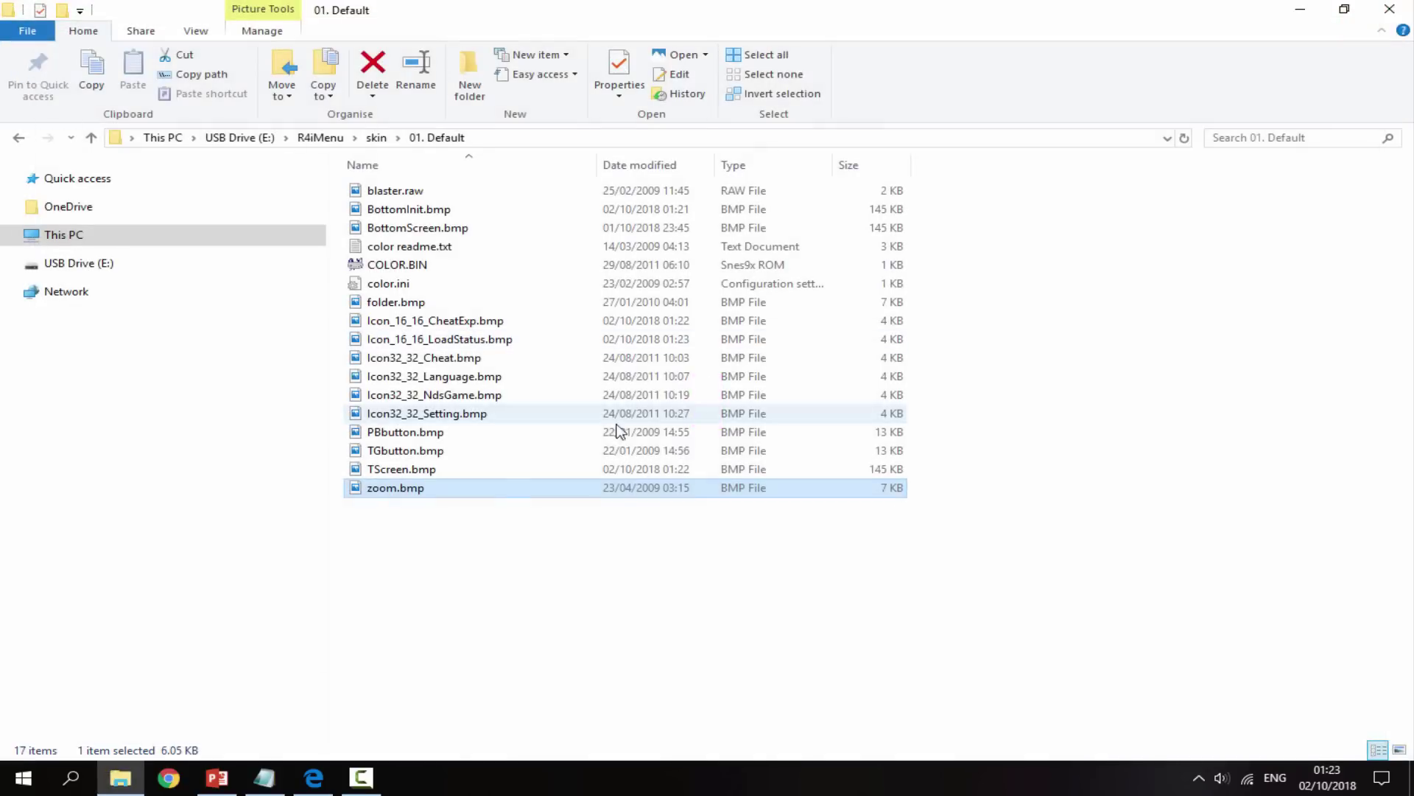
Open zoom.bmp in paint.net and apply a Hue shift of 73 to turn it orange.
{"action": "right_click", "coordinate": [496, 490]}
{"action": "mouse_move", "coordinate": [754, 497]}
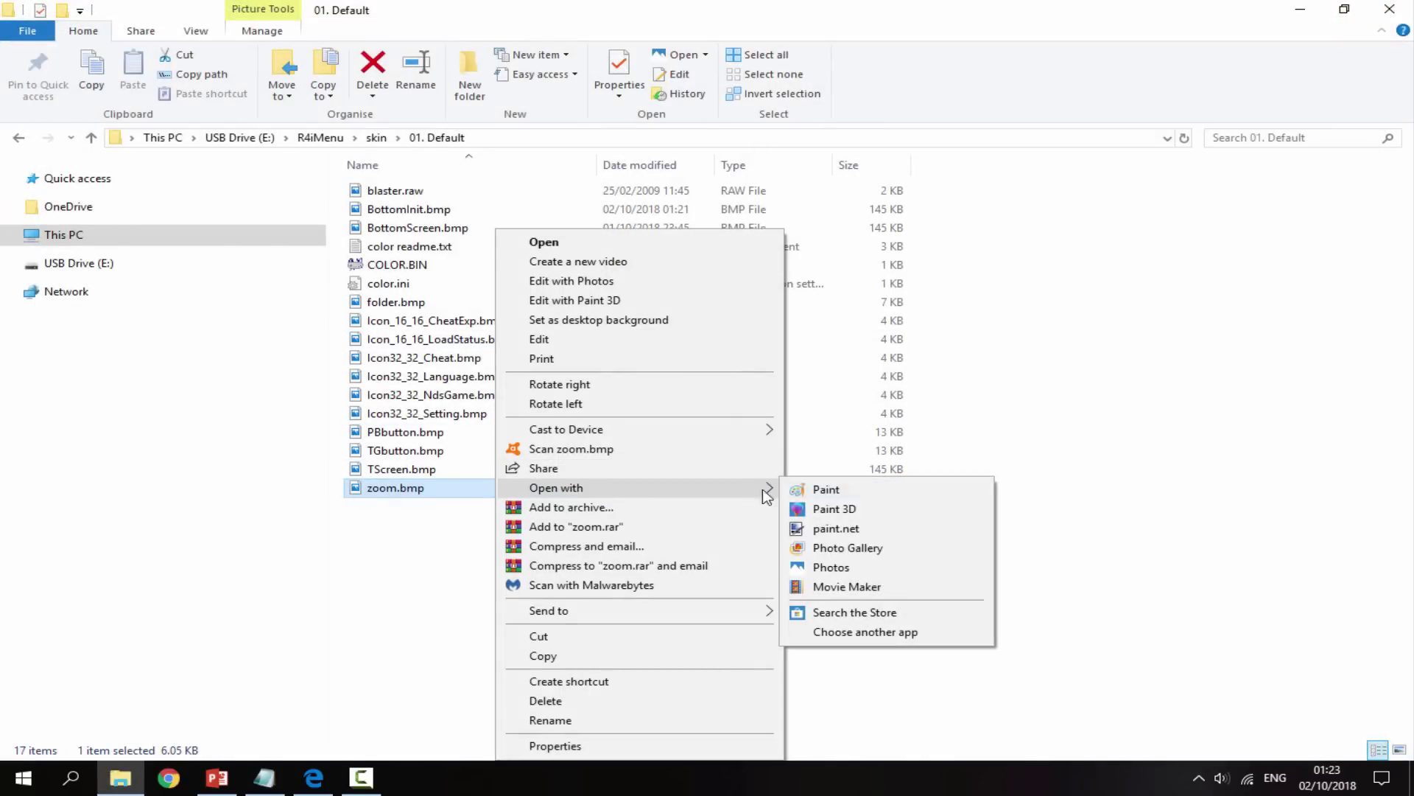
{"action": "left_click", "coordinate": [856, 531]}
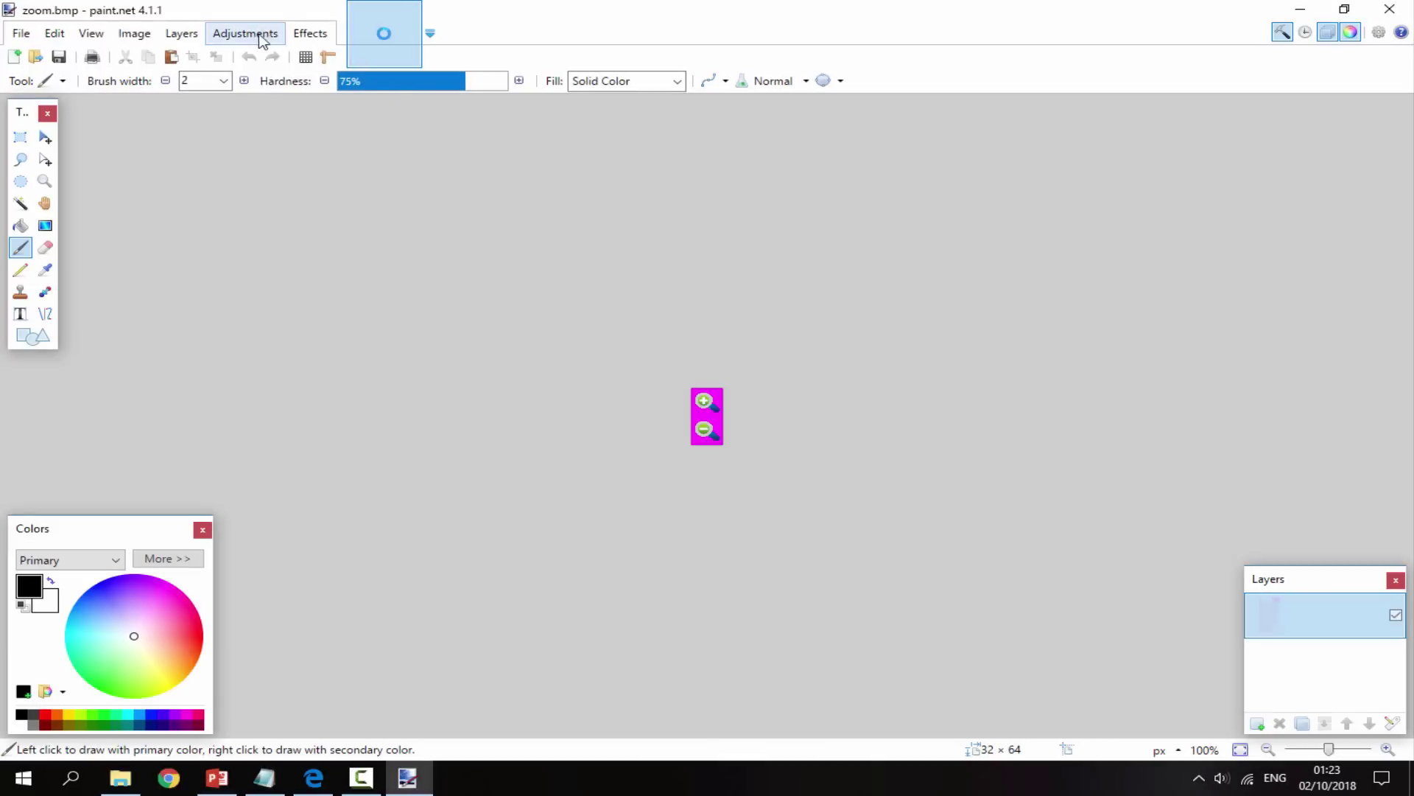
{"action": "left_click", "coordinate": [260, 34]}
{"action": "left_click", "coordinate": [274, 143]}
{"action": "left_click_drag", "start_coordinate": [679, 295], "coordinate": [468, 200]}
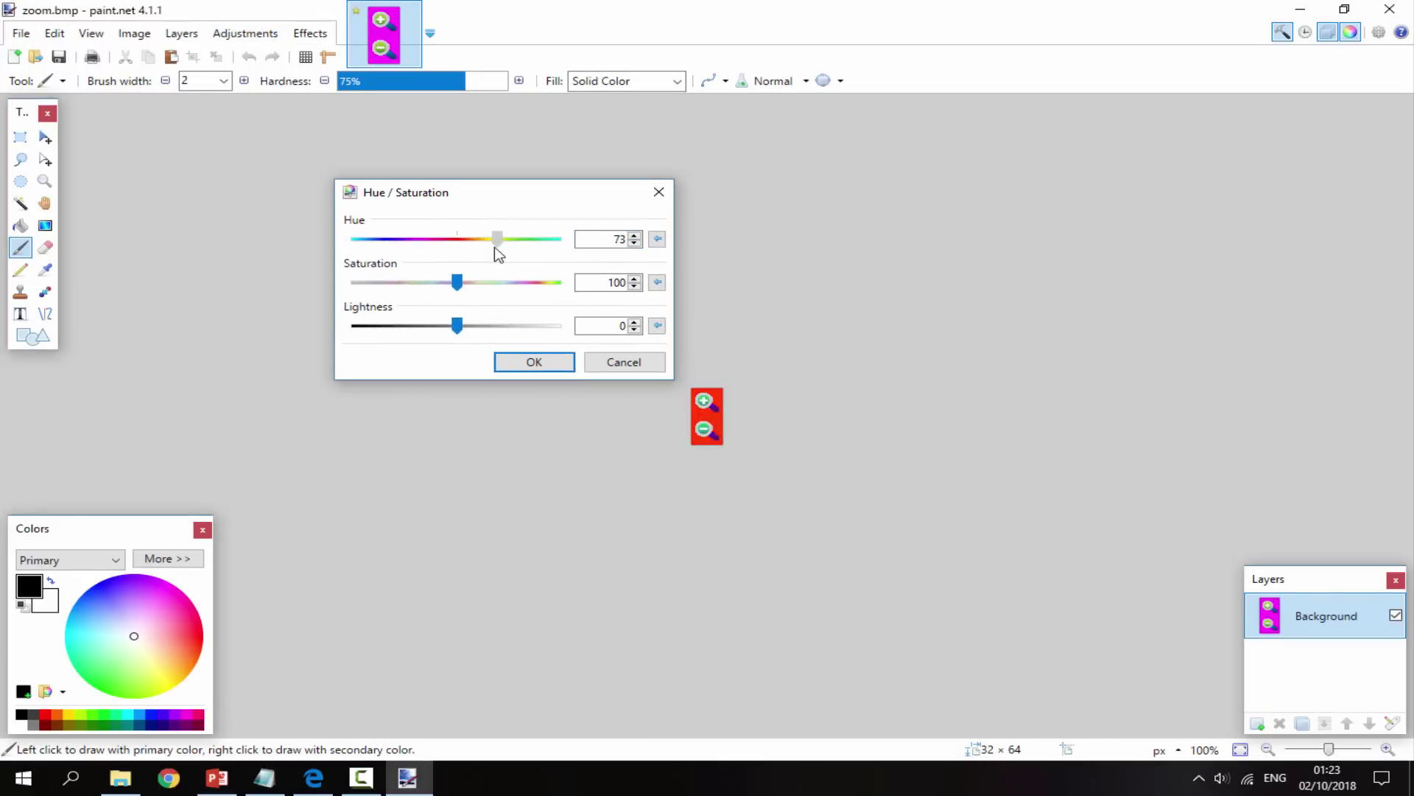
{"action": "left_click", "coordinate": [530, 362]}
Close zoom.bmp and save it over the original as a 24-bit BMP.
{"action": "key", "text": "ctrl+w"}
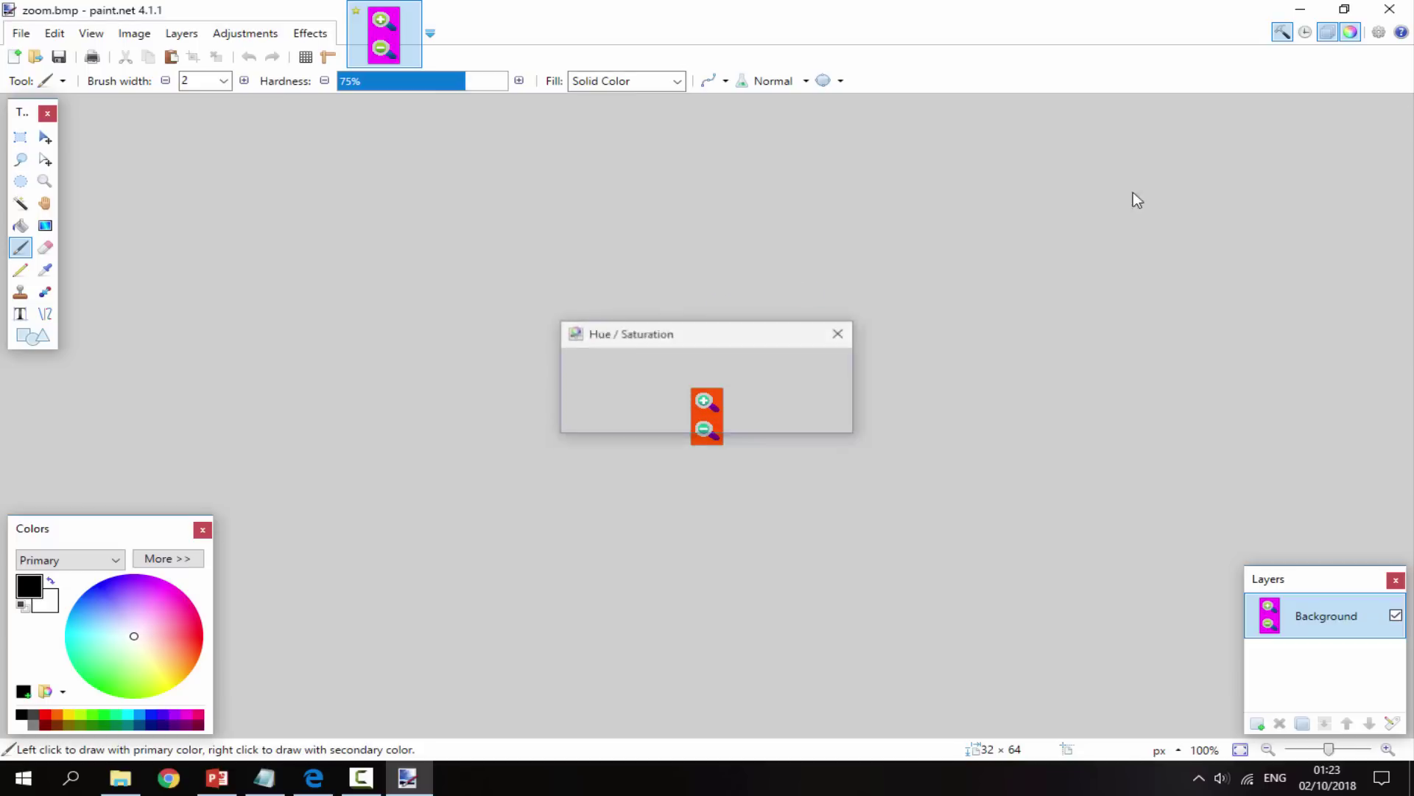
{"action": "left_click", "coordinate": [687, 437]}
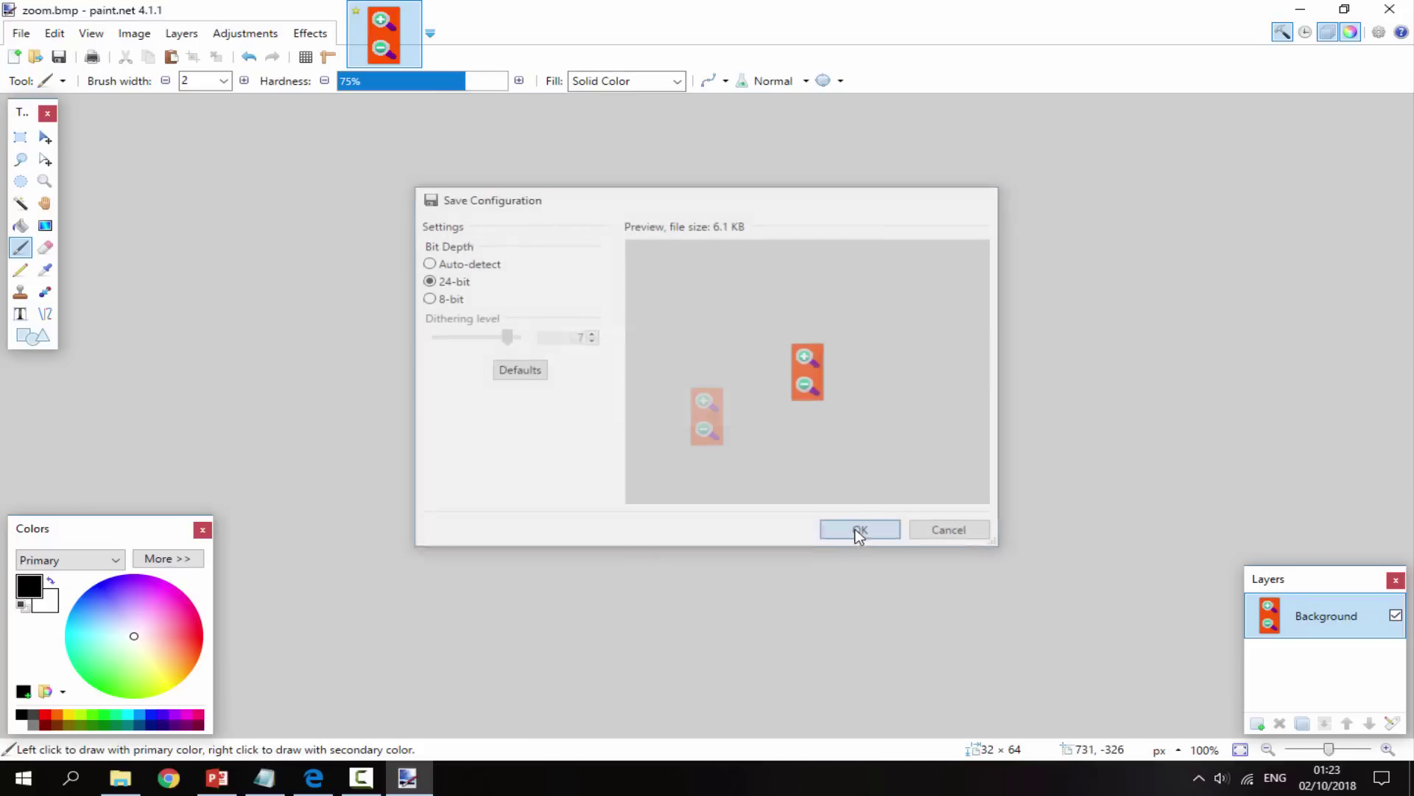
{"action": "left_click", "coordinate": [858, 532]}
Preview BottomInit.bmp, folder.bmp and zoom.bmp in Photos to check the colours.
{"action": "double_click", "coordinate": [408, 210]}
{"action": "left_click", "coordinate": [1375, 409]}
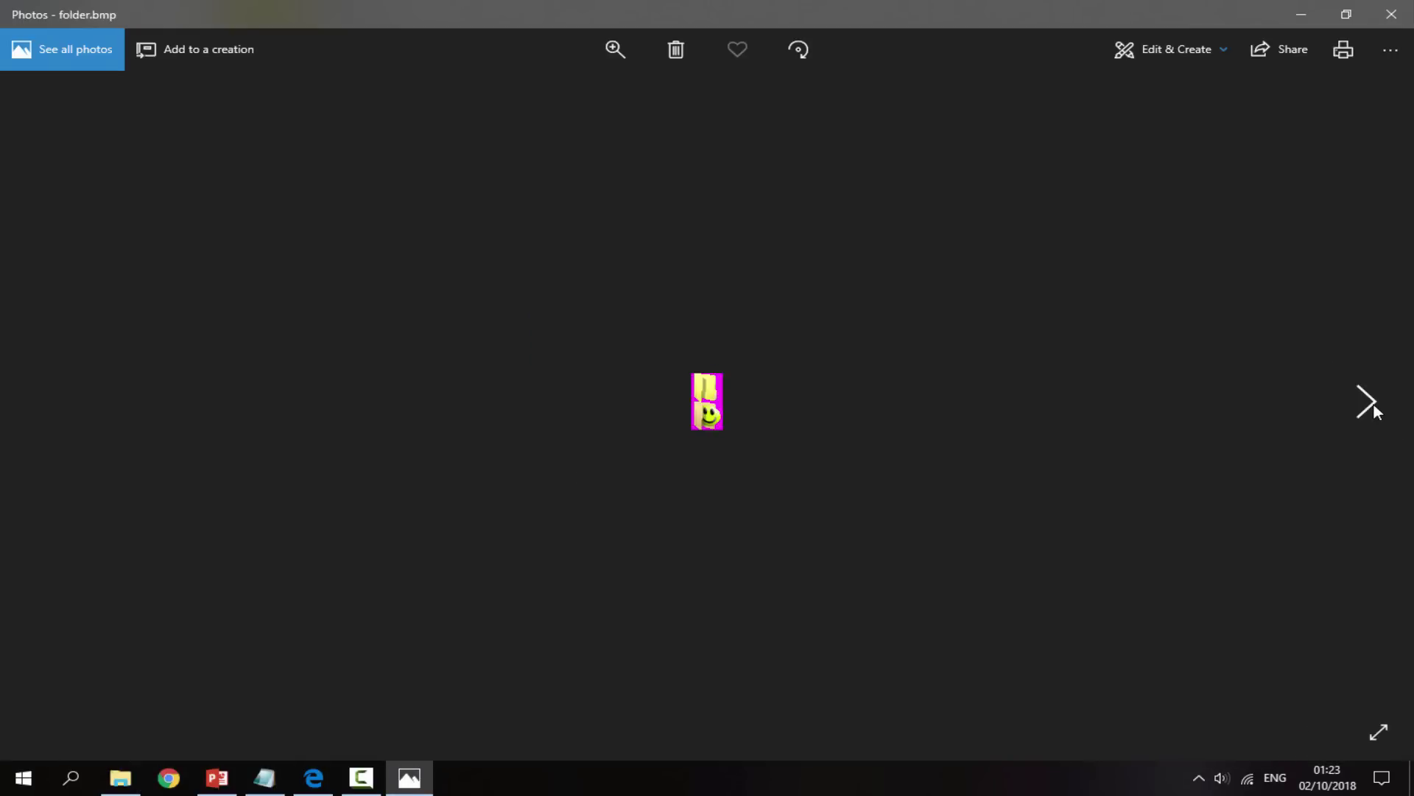
{"action": "left_click", "coordinate": [1376, 410]}
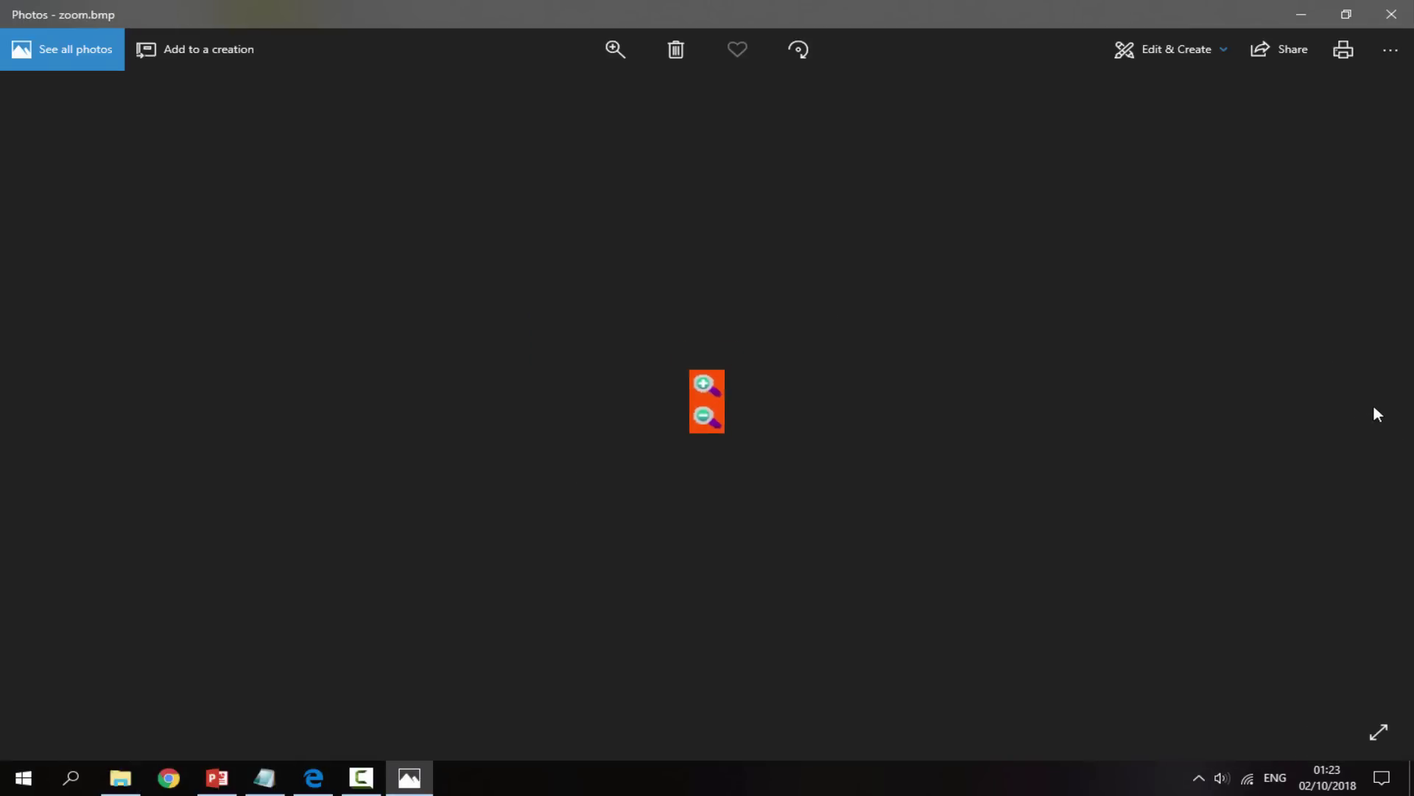
{"action": "left_click", "coordinate": [1392, 14]}
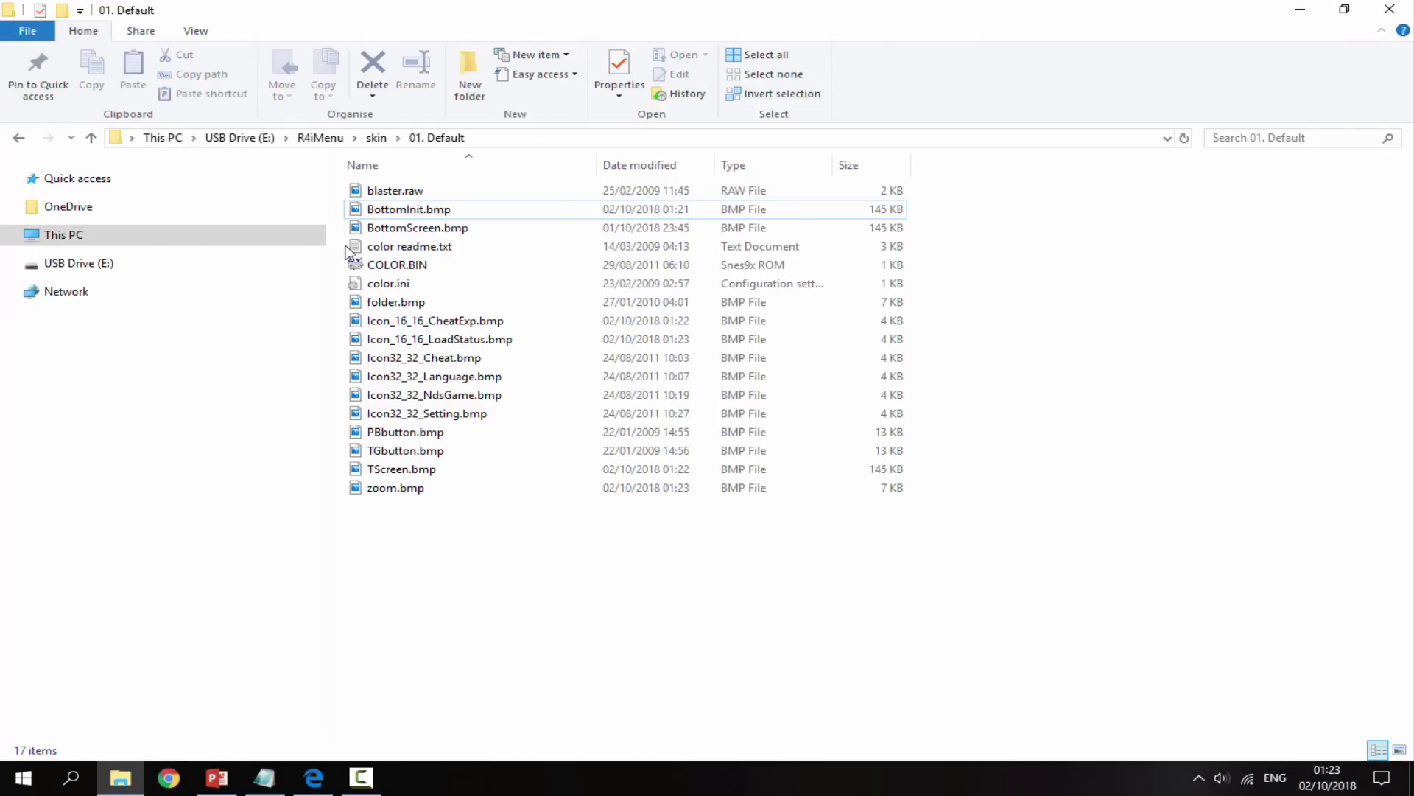
Use the 'skin' address-bar breadcrumb to move up from 01. Default.
{"action": "left_click", "coordinate": [372, 140]}
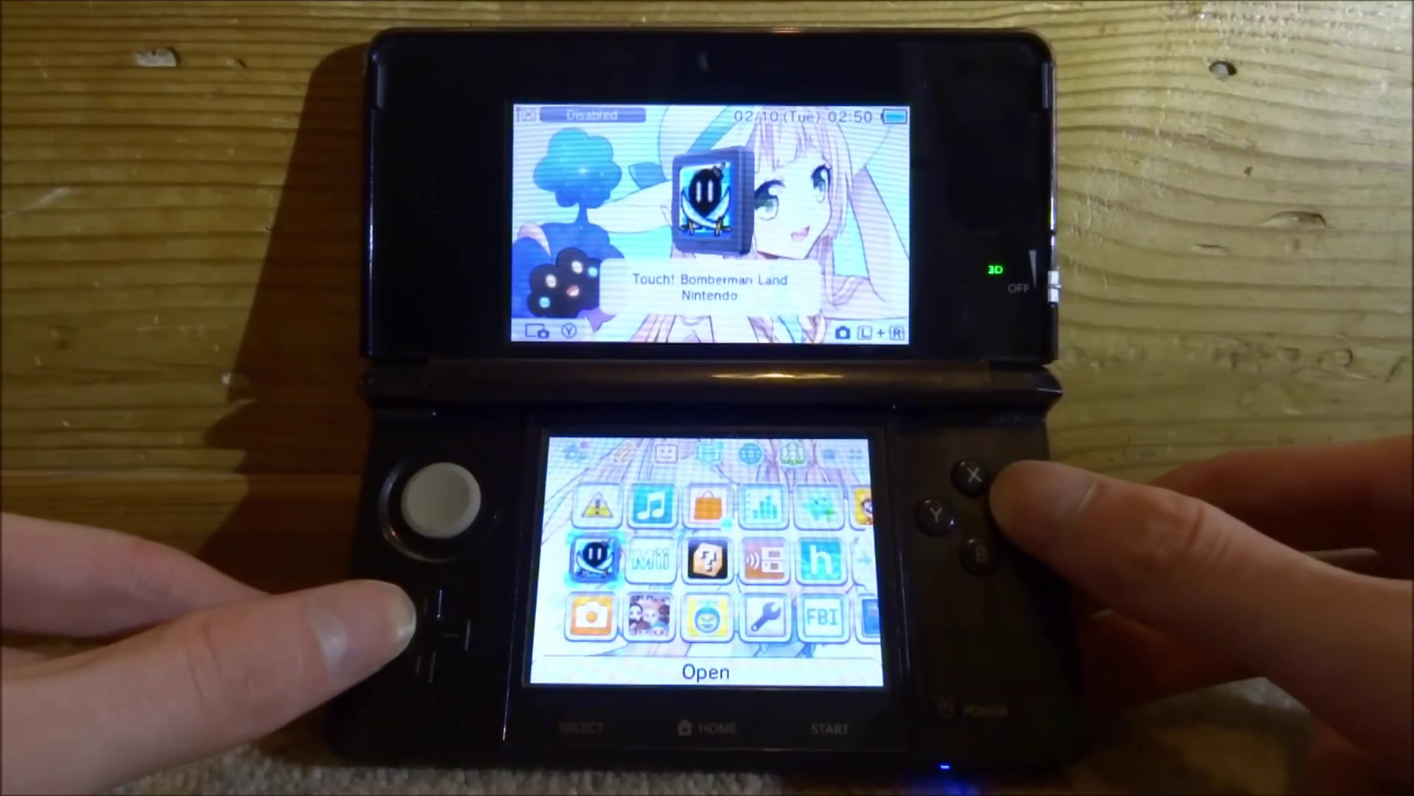
Launch the flashcart from the 3DS home menu and open Config in the R4i main menu.
{"action": "key", "text": "a"}
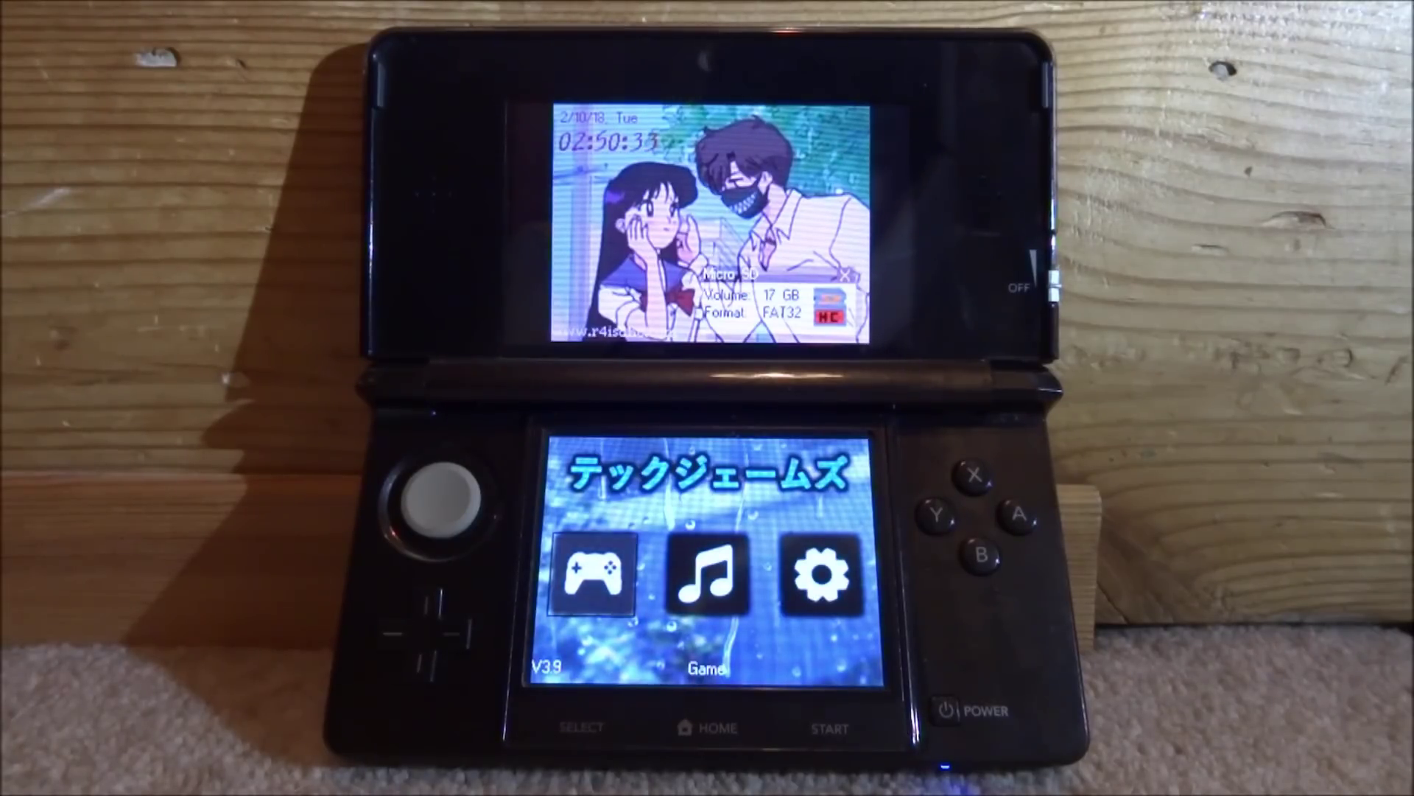
{"action": "key", "text": "a"}
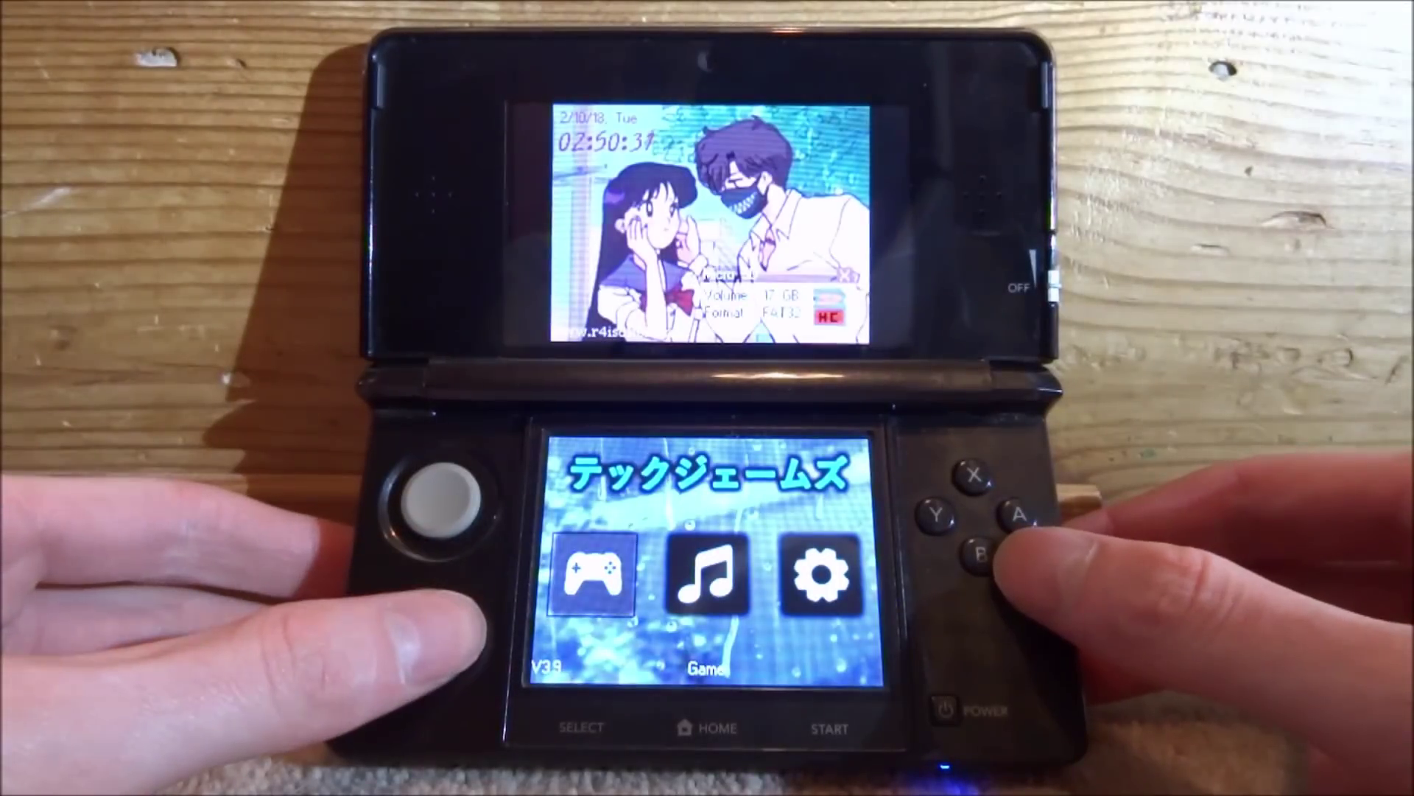
{"action": "key", "text": "Right"}
{"action": "key", "text": "Right"}
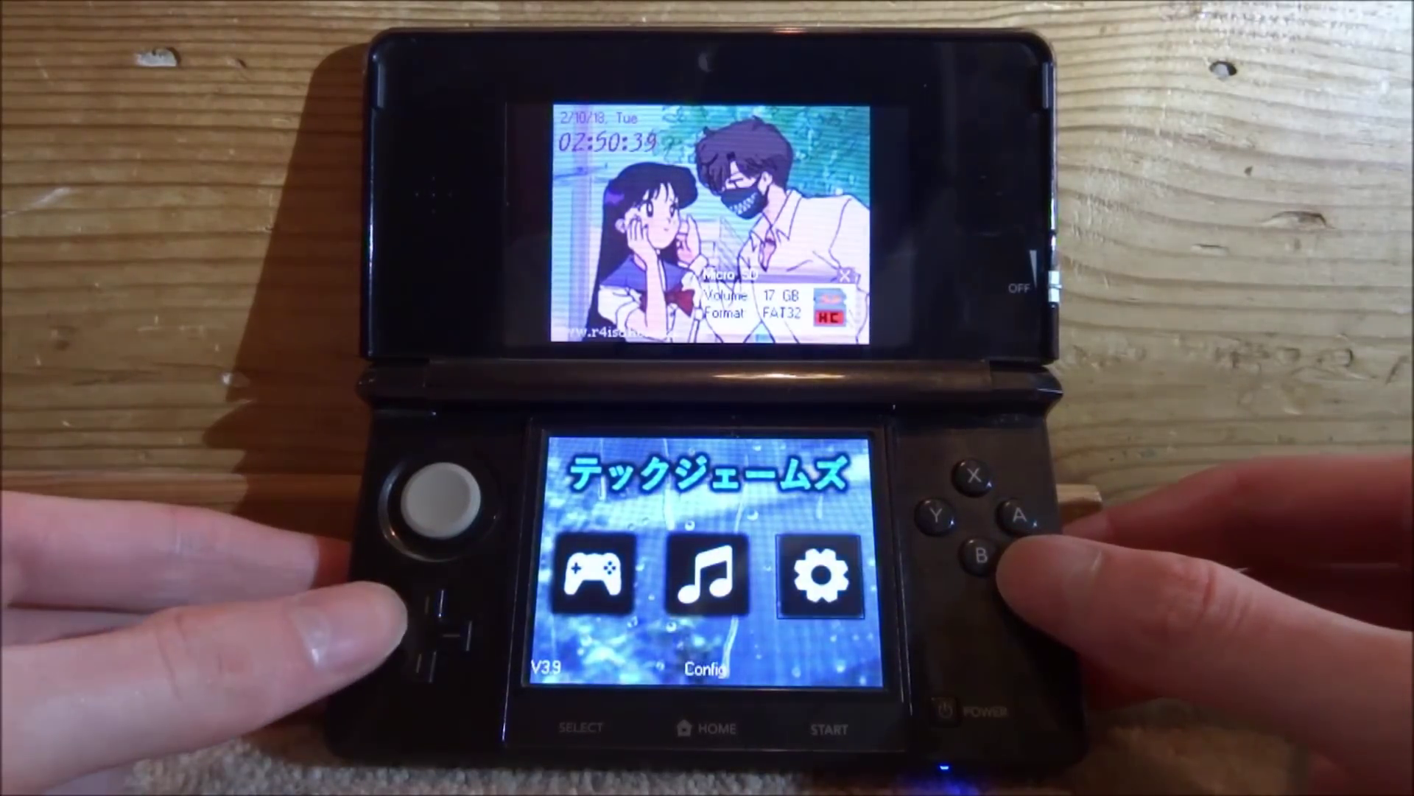
{"action": "key", "text": "Left"}
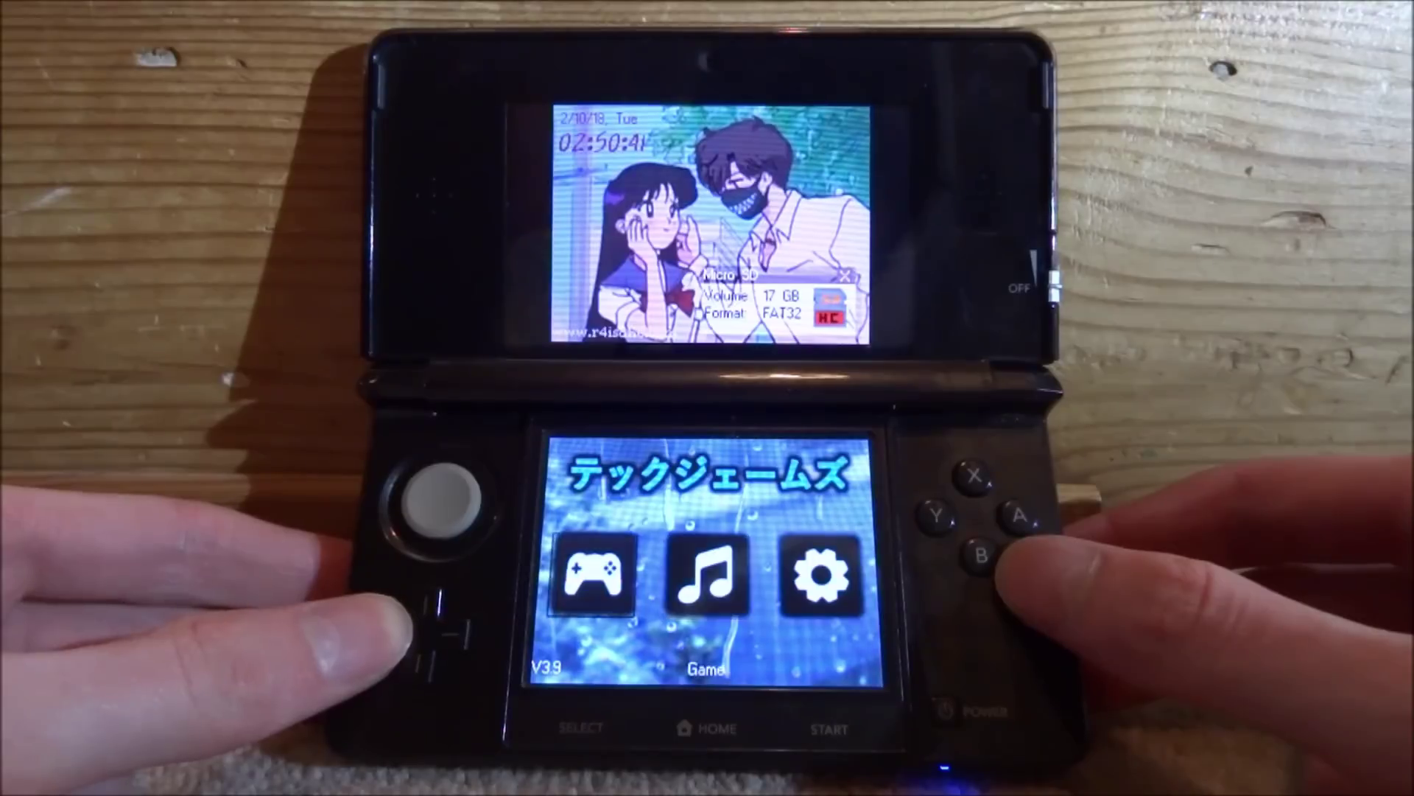
{"action": "key", "text": "Right"}
{"action": "key", "text": "Right"}
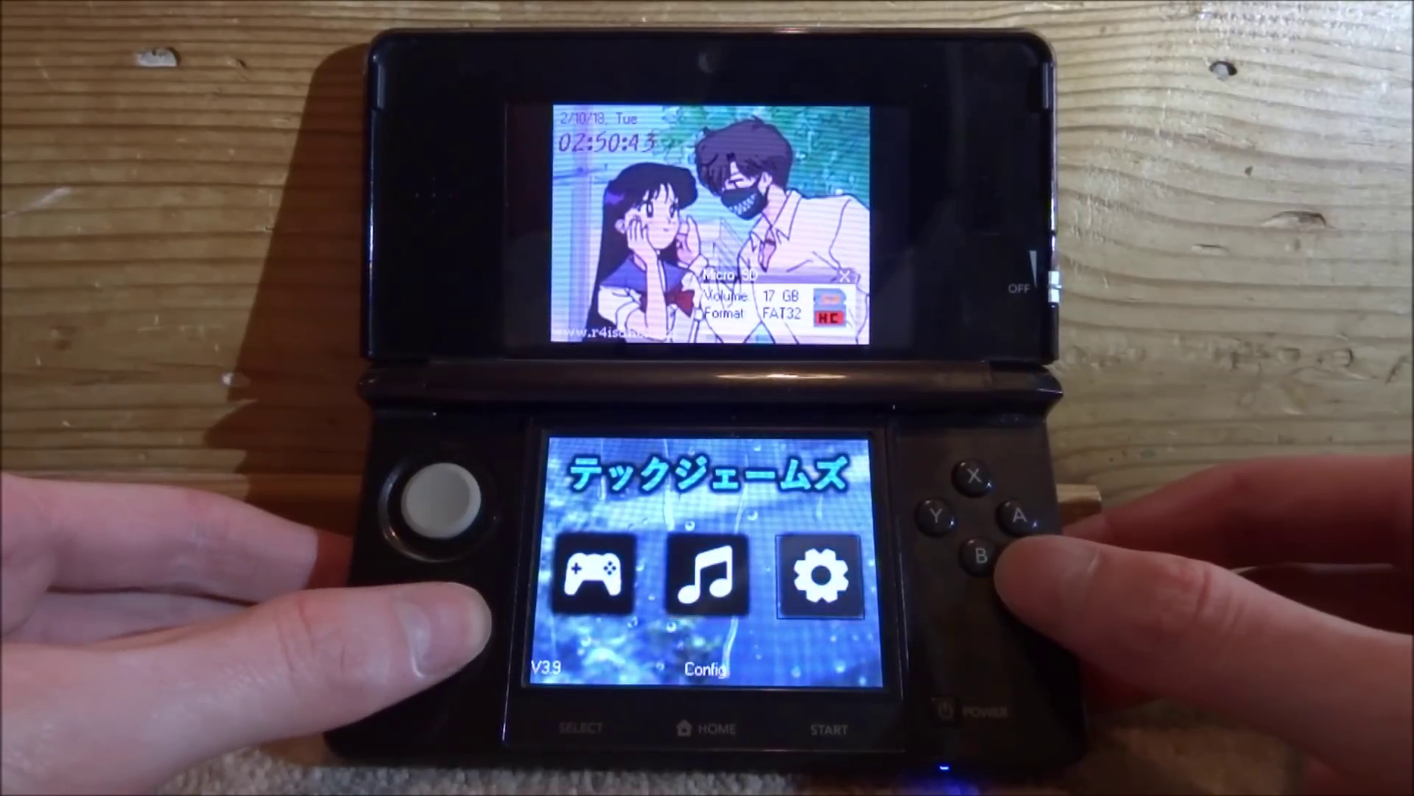
{"action": "key", "text": "Left"}
{"action": "key", "text": "Right"}
{"action": "key", "text": "Right"}
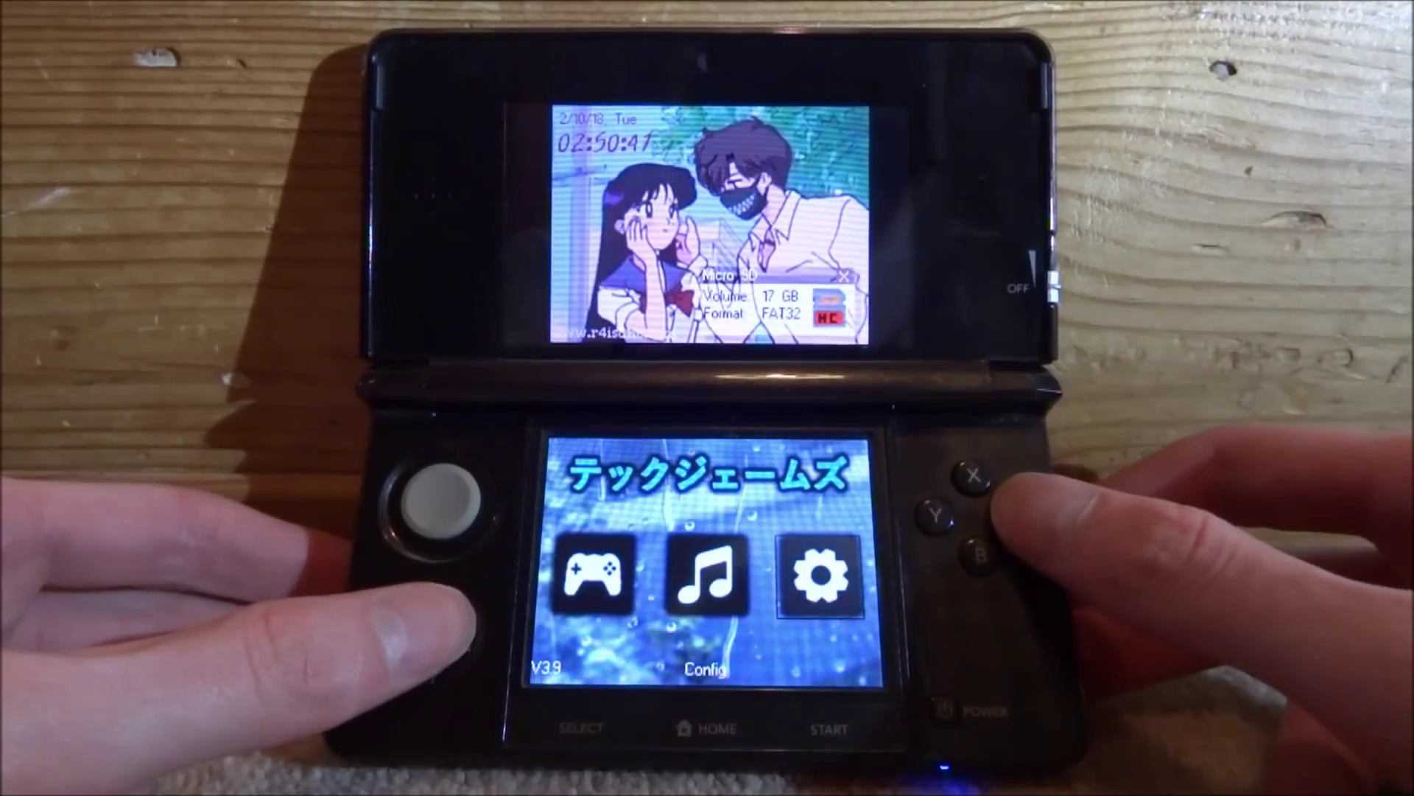
{"action": "key", "text": "Return"}
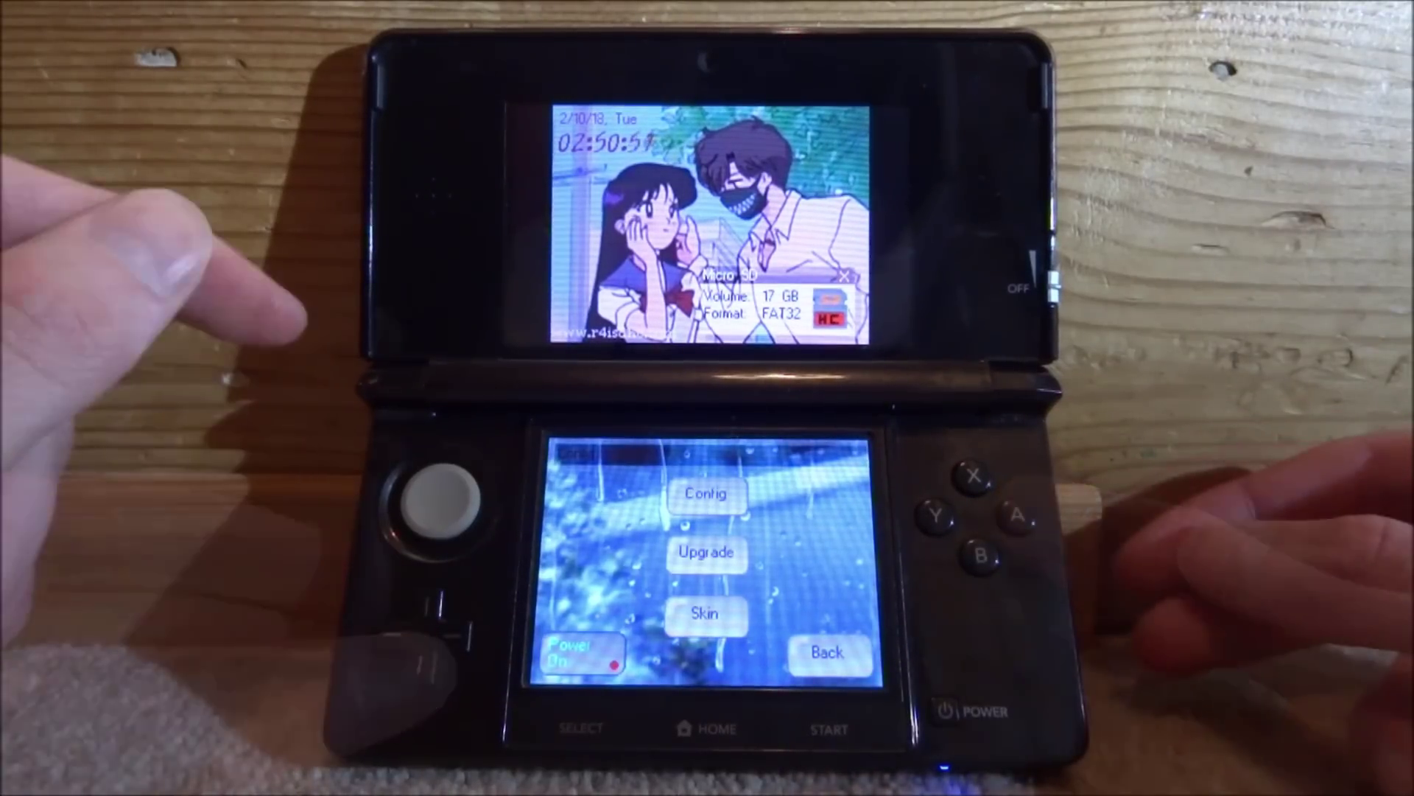
Browse the installed skins down to 02. Abstract, then back out to the main menu unchanged.
{"action": "left_click", "coordinate": [708, 613]}
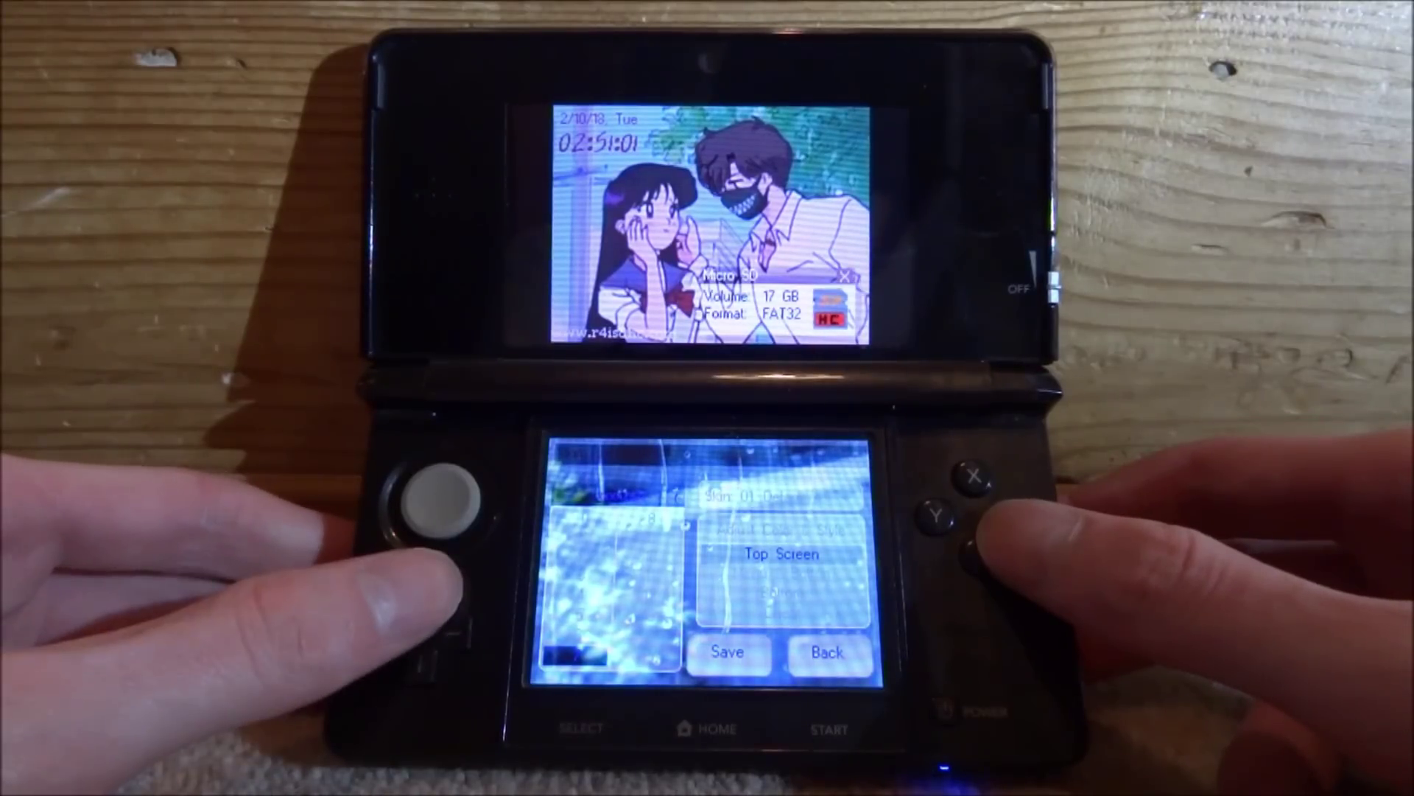
{"action": "left_click", "coordinate": [737, 496]}
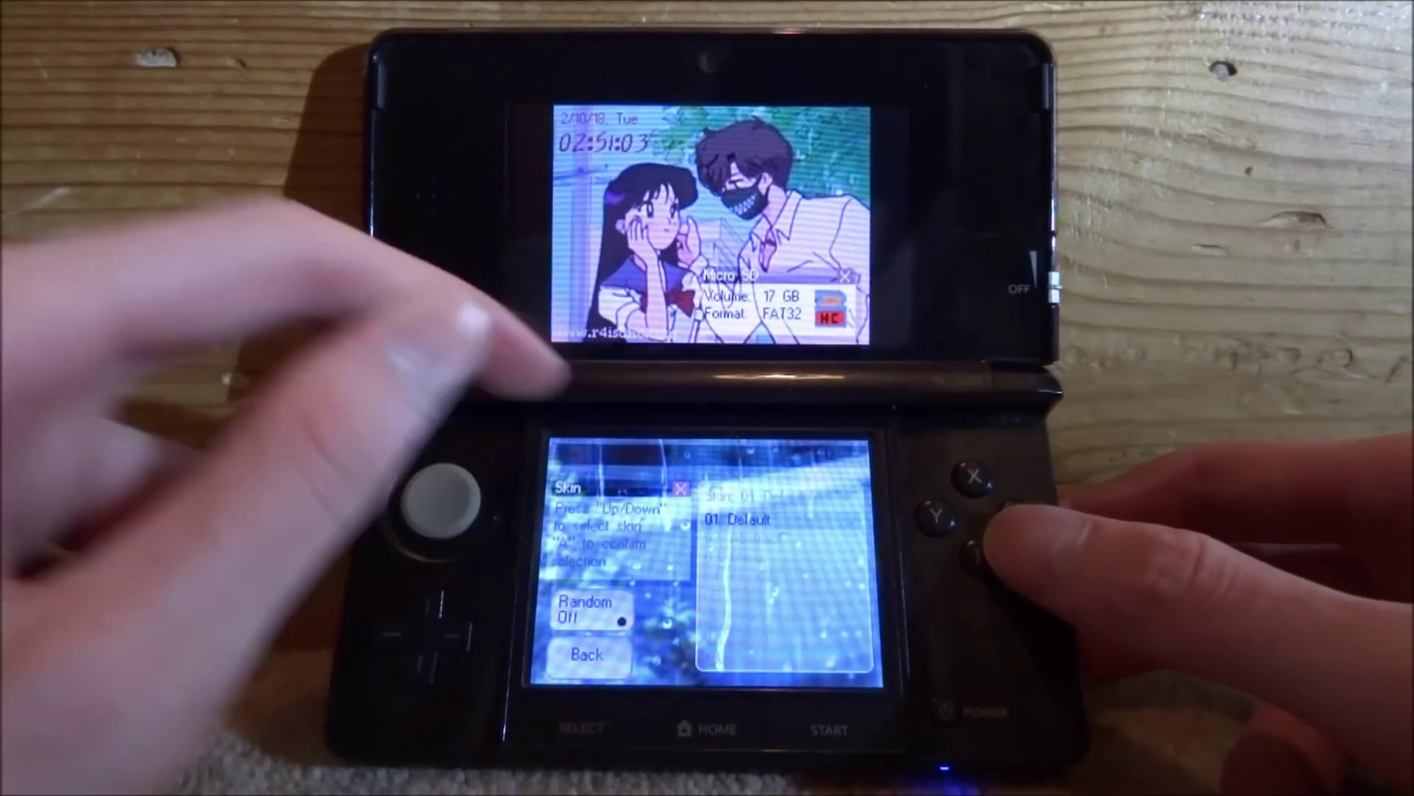
{"action": "key", "text": "Down"}
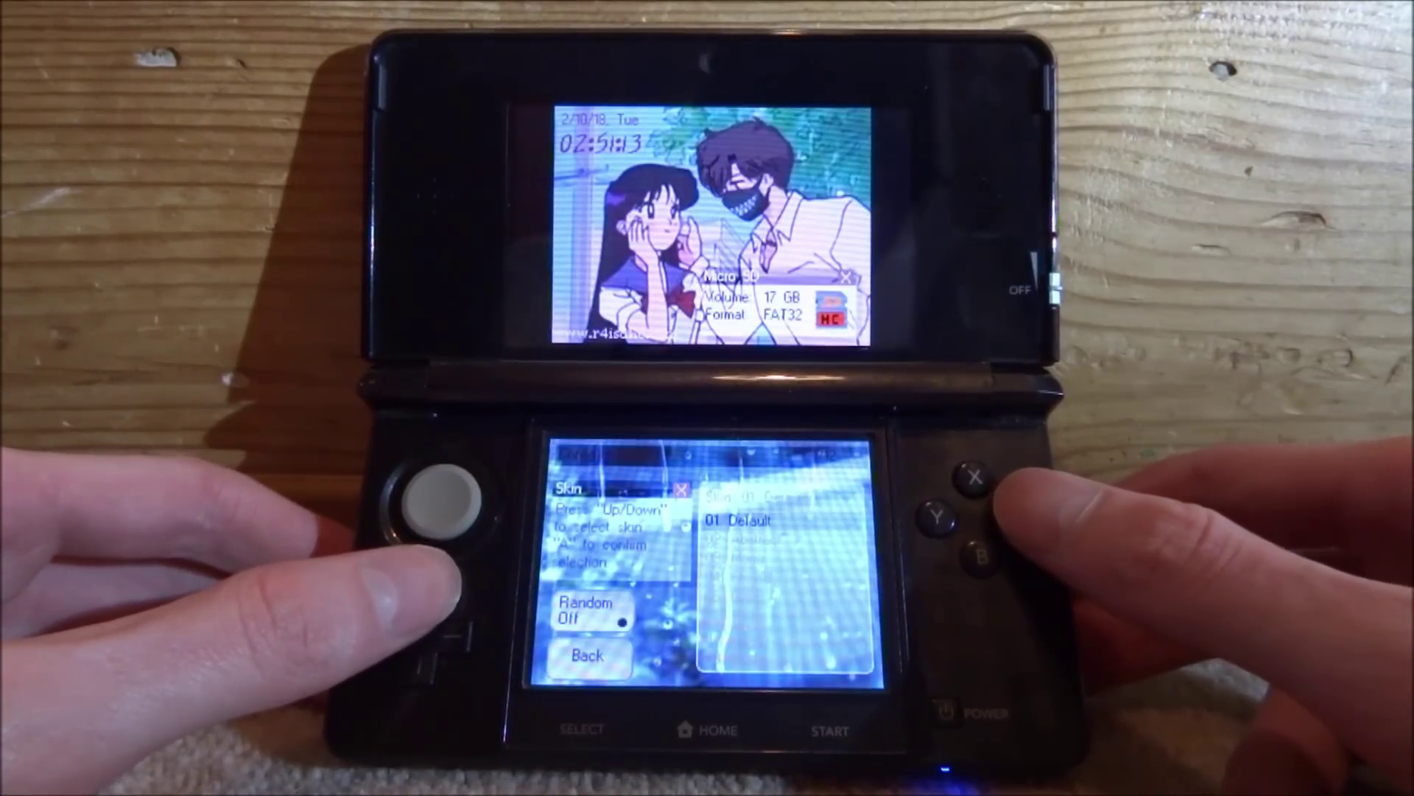
{"action": "left_click", "coordinate": [589, 654]}
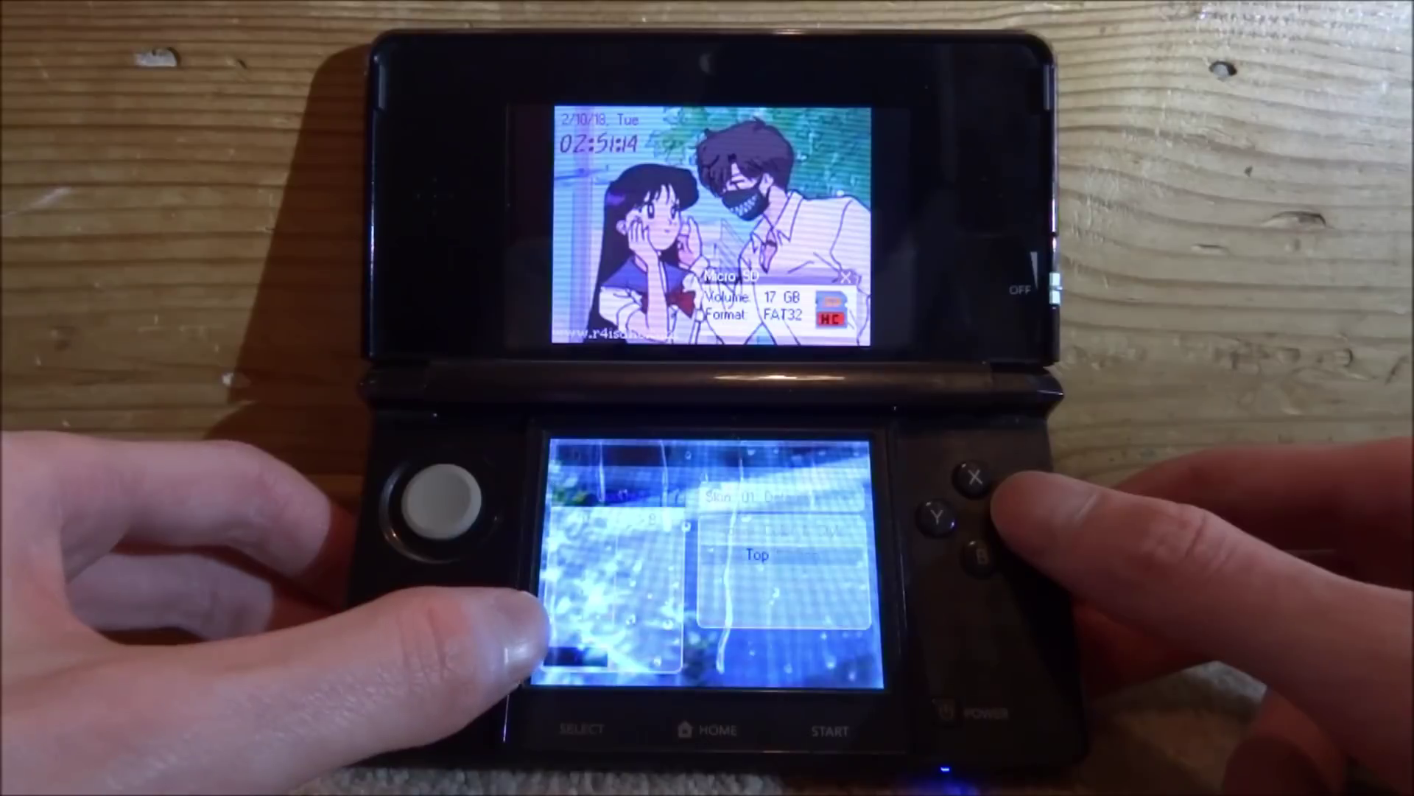
{"action": "left_click", "coordinate": [825, 652]}
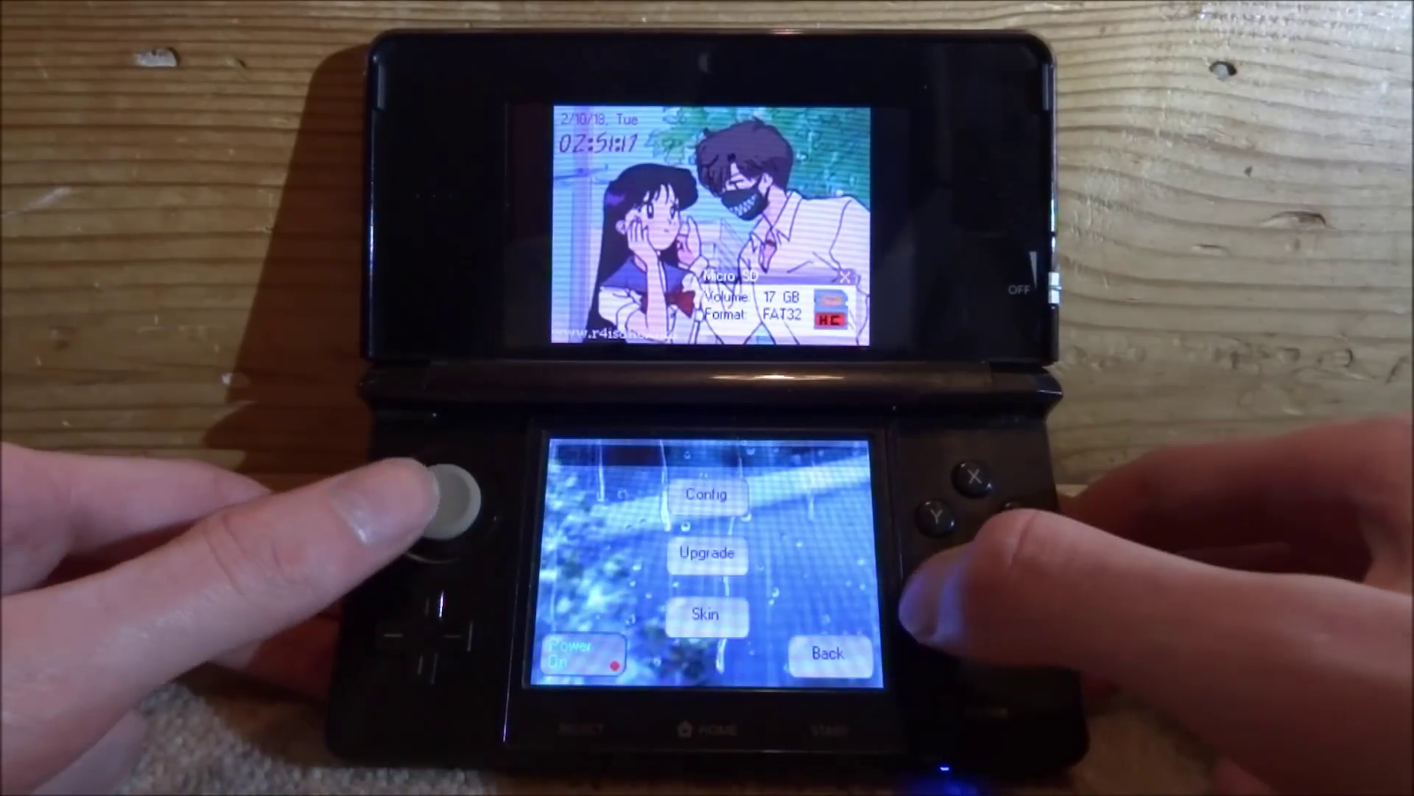
{"action": "left_click", "coordinate": [827, 648]}
Open the Game list, compare MOONSHL2.NDS with Call of Duty Black Ops.nds, then launch Call of Duty.
{"action": "key", "text": "Left"}
{"action": "key", "text": "Left"}
{"action": "key", "text": "a"}
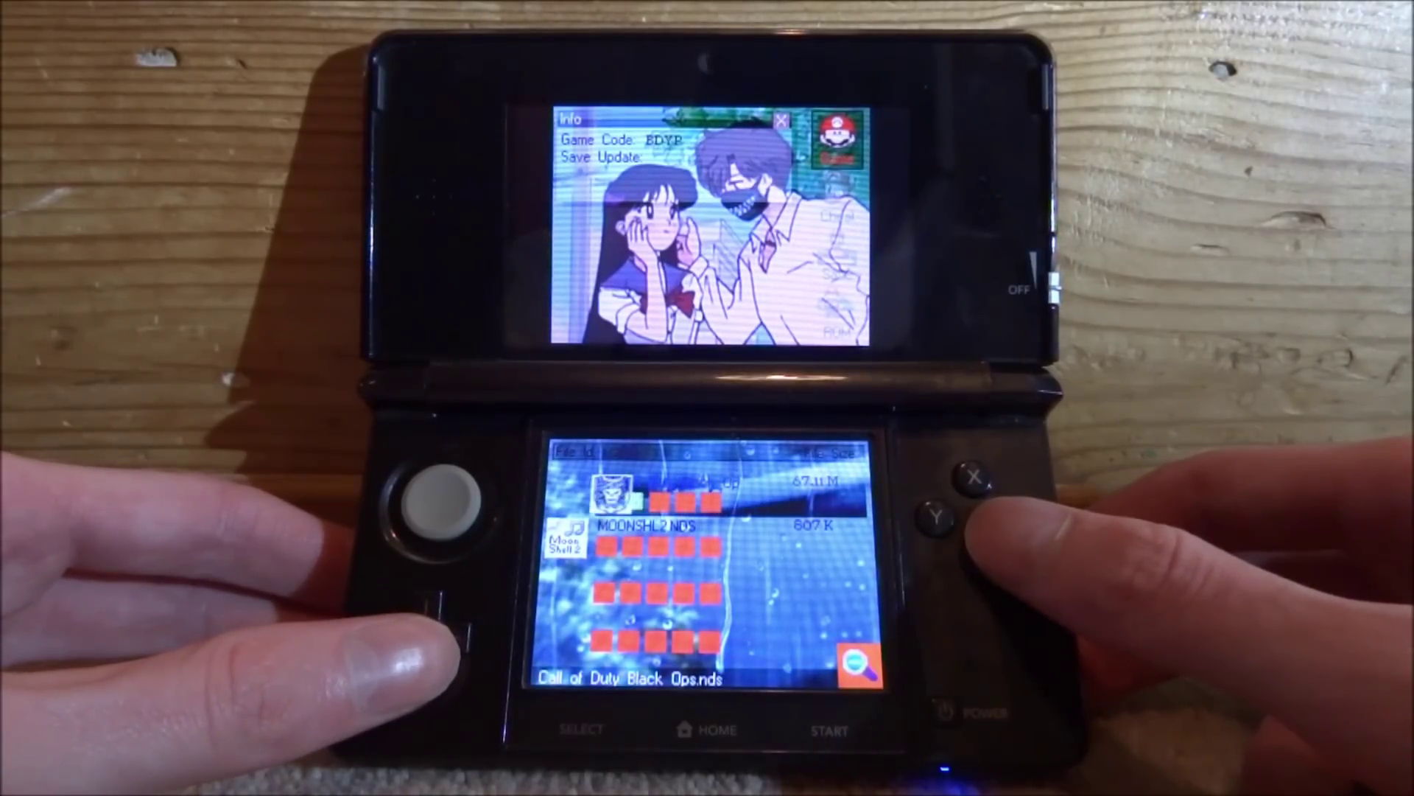
{"action": "key", "text": "Down"}
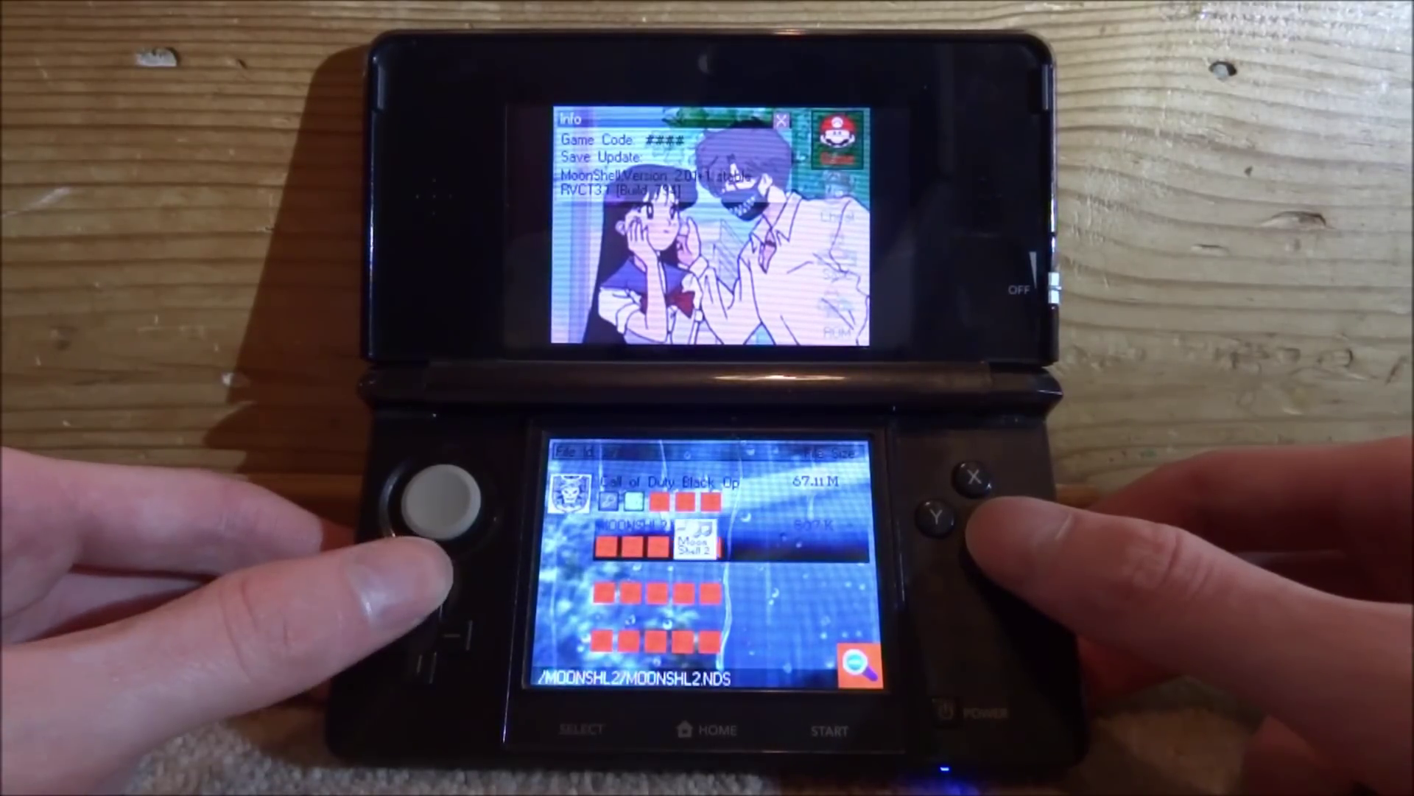
{"action": "key", "text": "Up"}
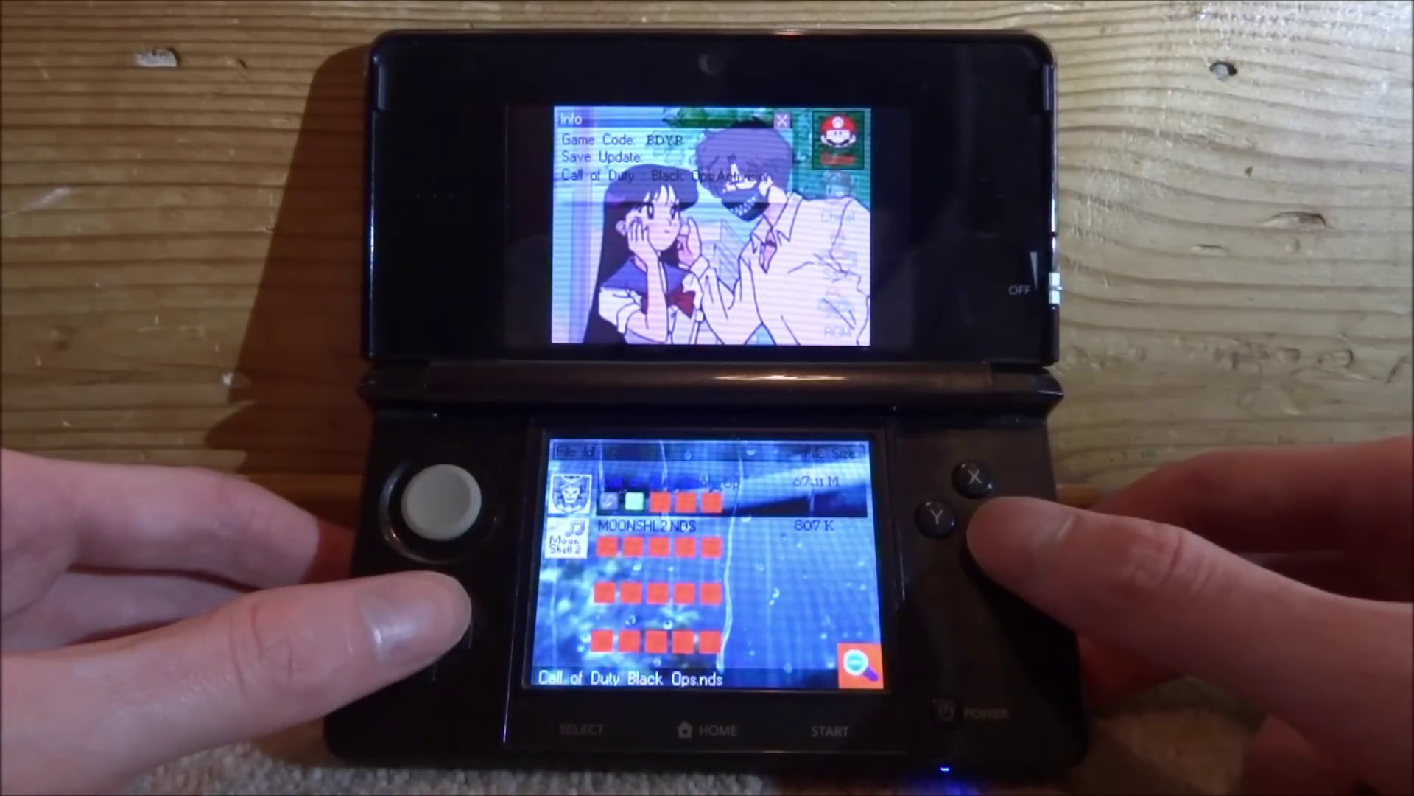
{"action": "key", "text": "Down"}
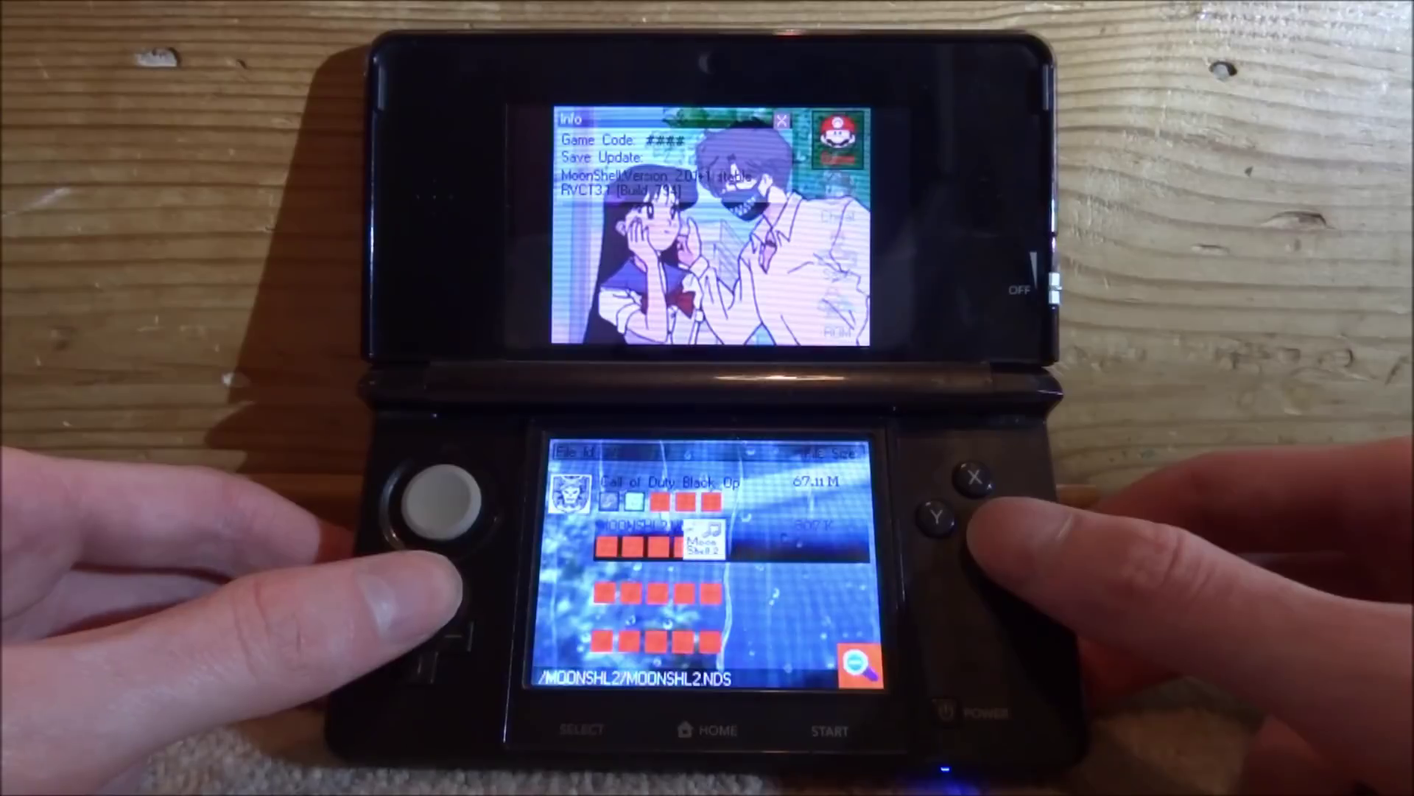
{"action": "key", "text": "Up"}
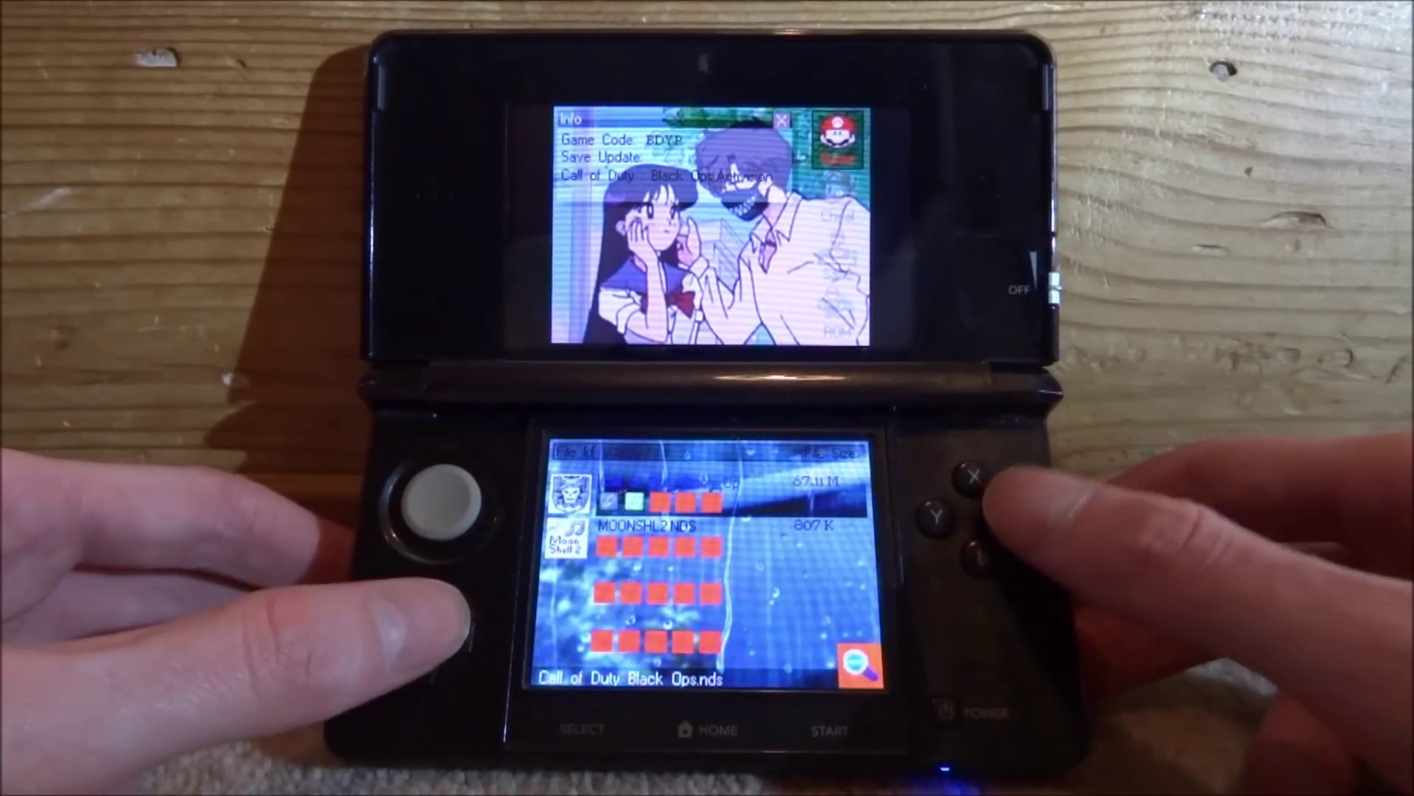
{"action": "key", "text": "Down"}
{"action": "key", "text": "Up"}
{"action": "key", "text": "a"}
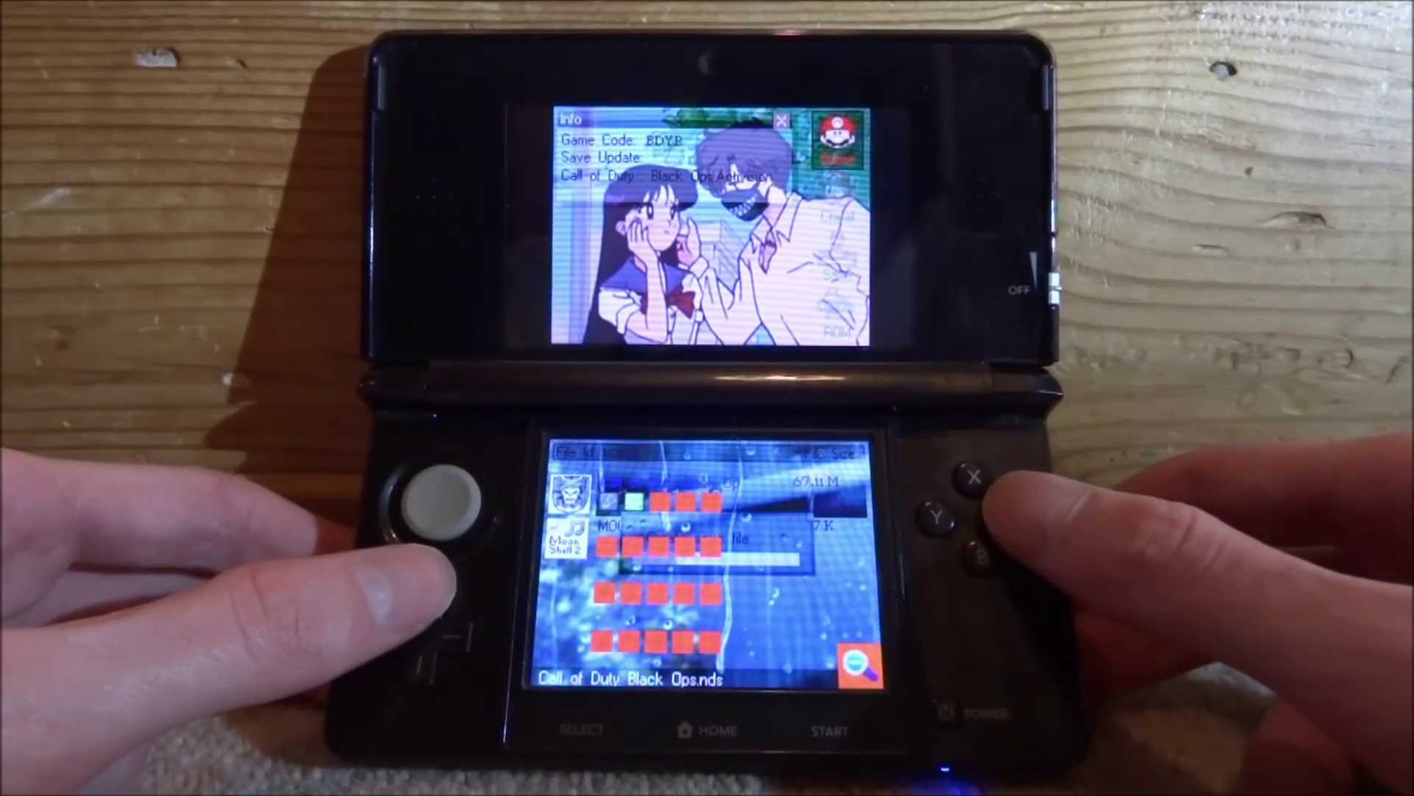